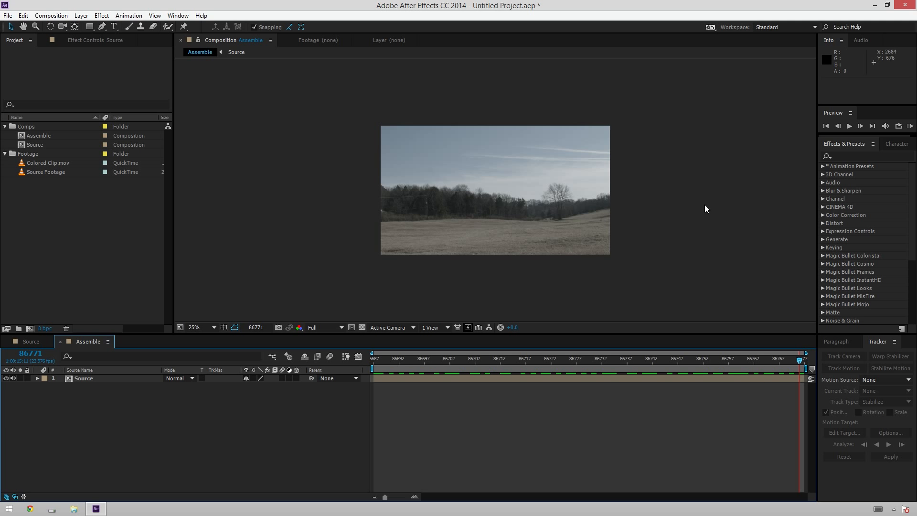
Step: Look through the Trapcode plug-ins in the installed effects list
scroll(866, 229, "down", 5)
left_click(825, 311)
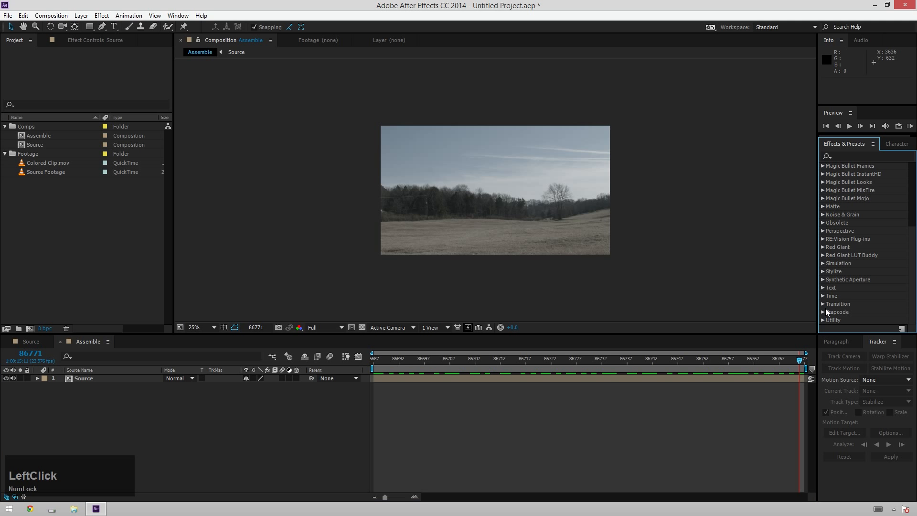
left_click(824, 311)
scroll(838, 295, "down", 3)
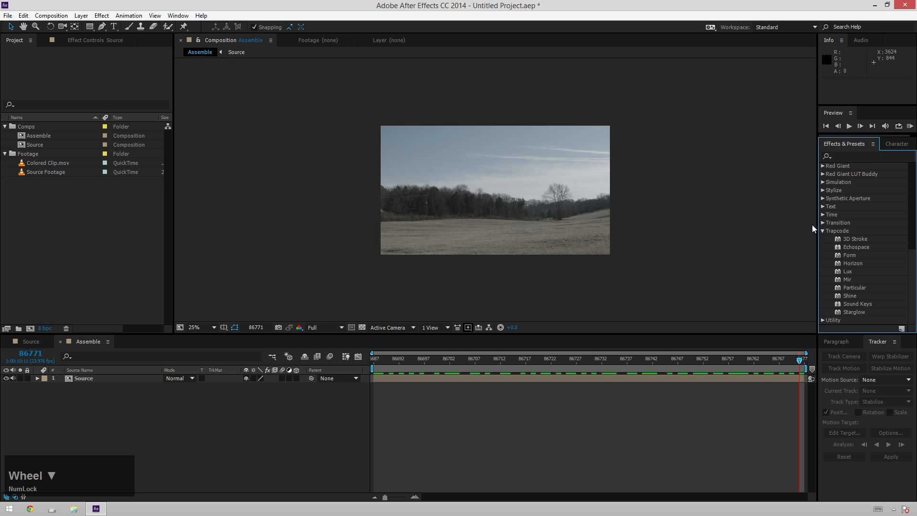
left_click(825, 230)
left_click(822, 231)
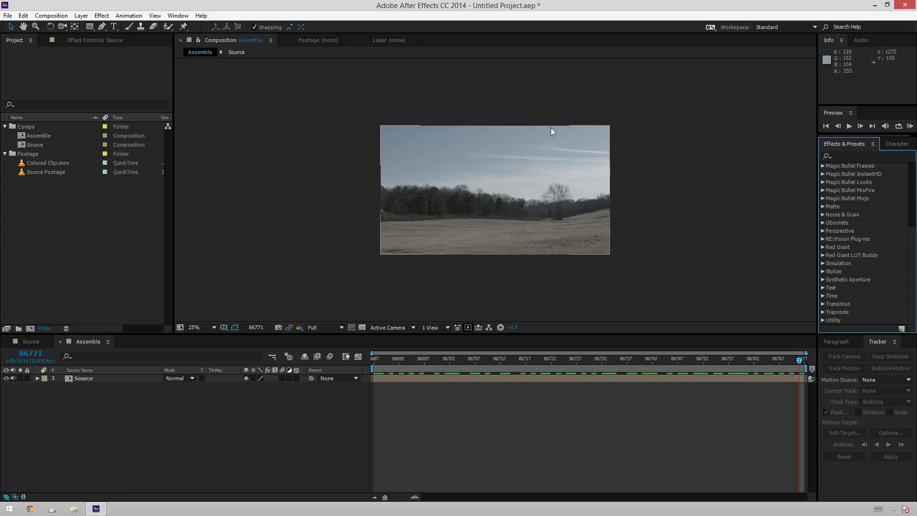
Step: Set the Assemble composition's start frame to 0
left_click_drag(405, 359, 672, 423)
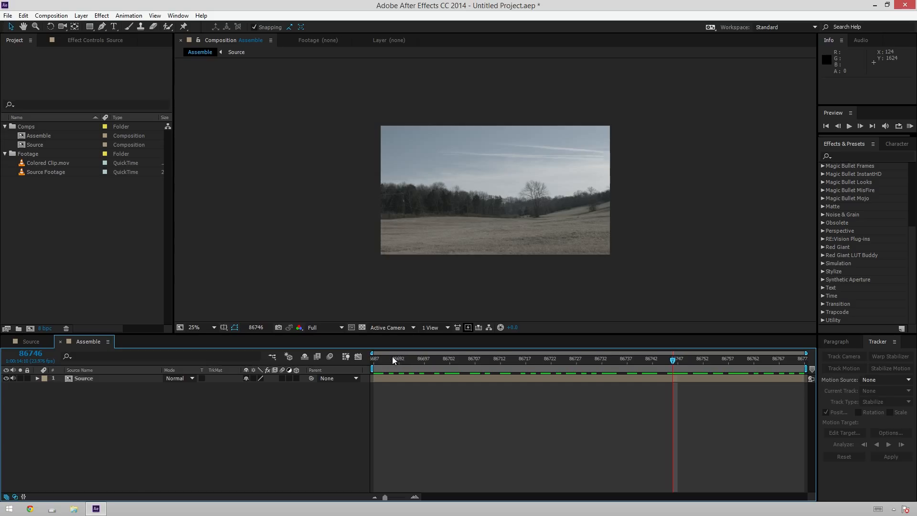
left_click_drag(391, 357, 31, 358)
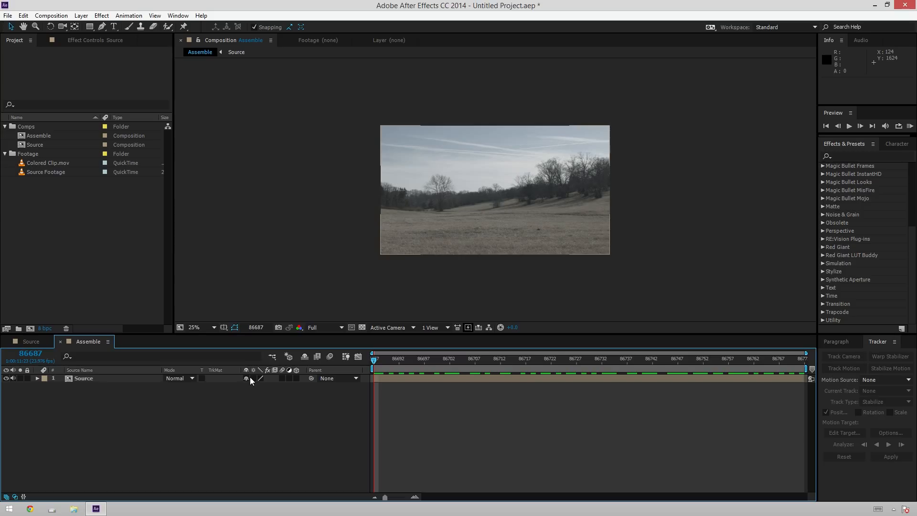
left_click(254, 403)
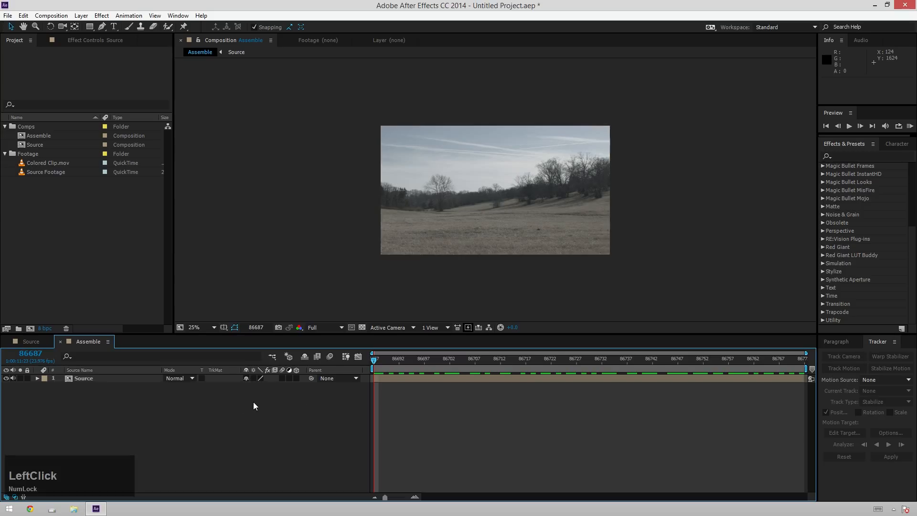
key("ctrl+k")
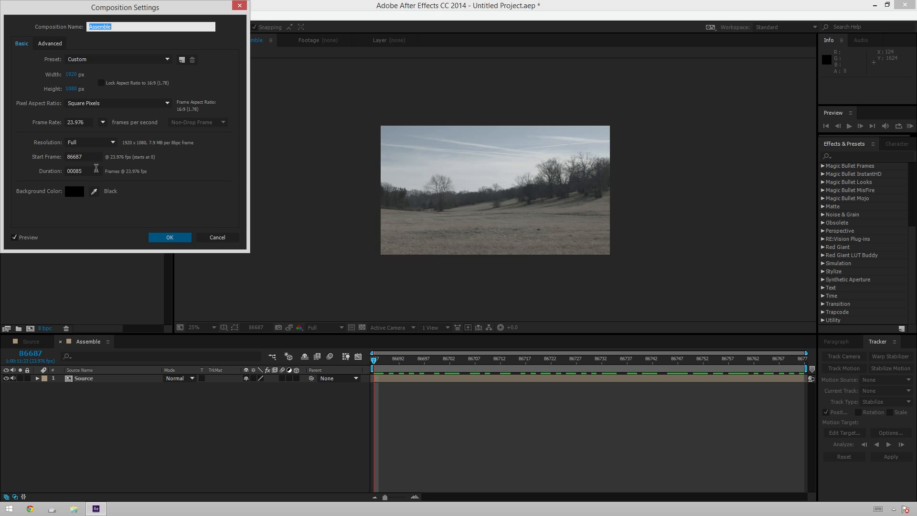
left_click(91, 156)
type("0")
key("KP_Enter")
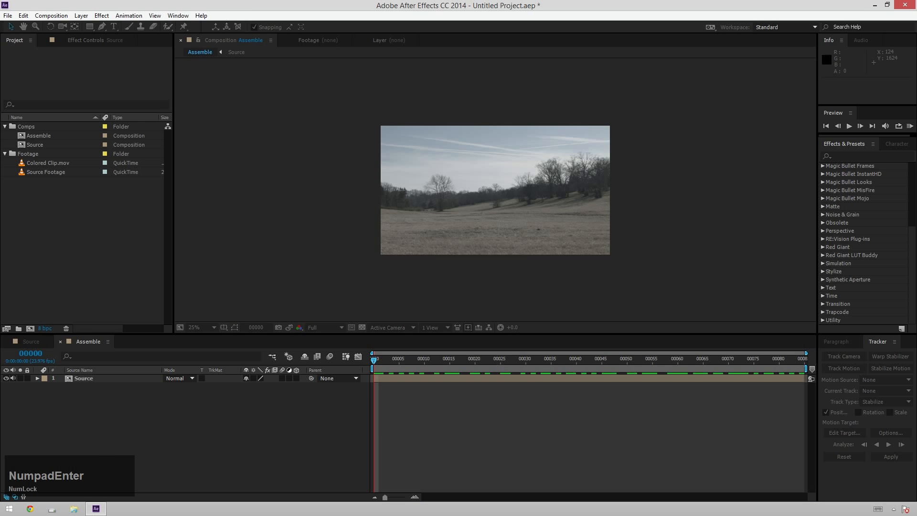
Step: Find the 3D Camera Tracker effect with the search term "camera" and apply it to the Source layer
left_click_drag(388, 359, 342, 362)
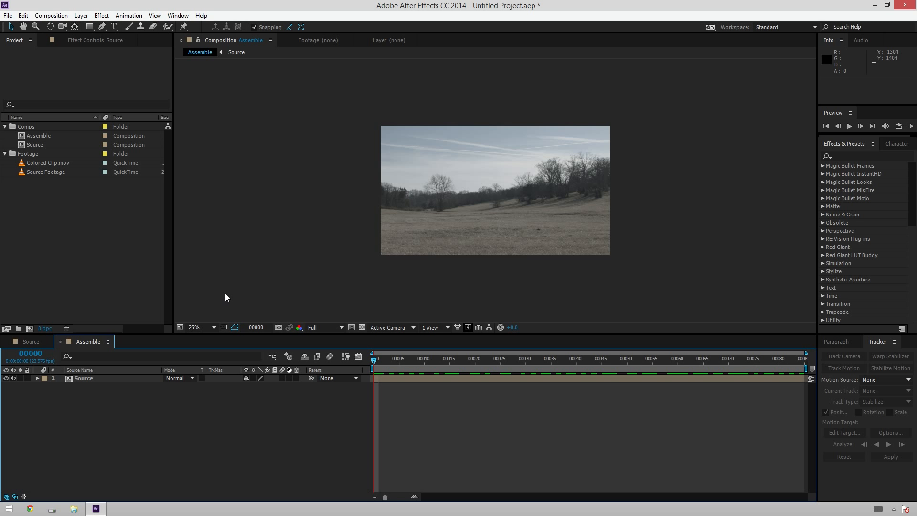
scroll(243, 245, "up", 2)
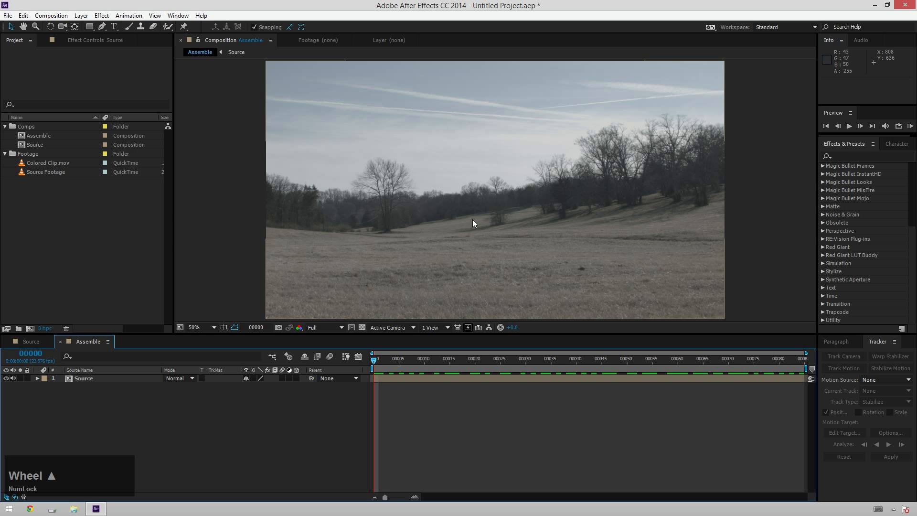
left_click(839, 156)
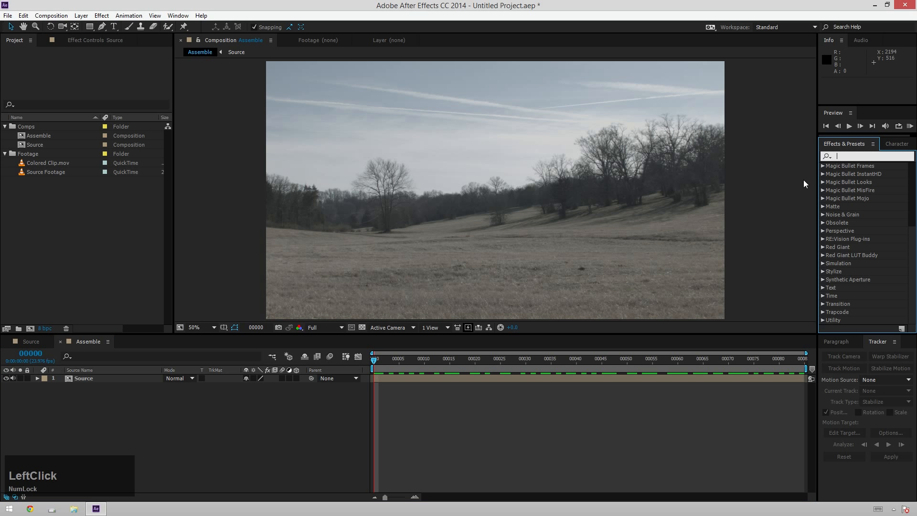
key("BackSpace")
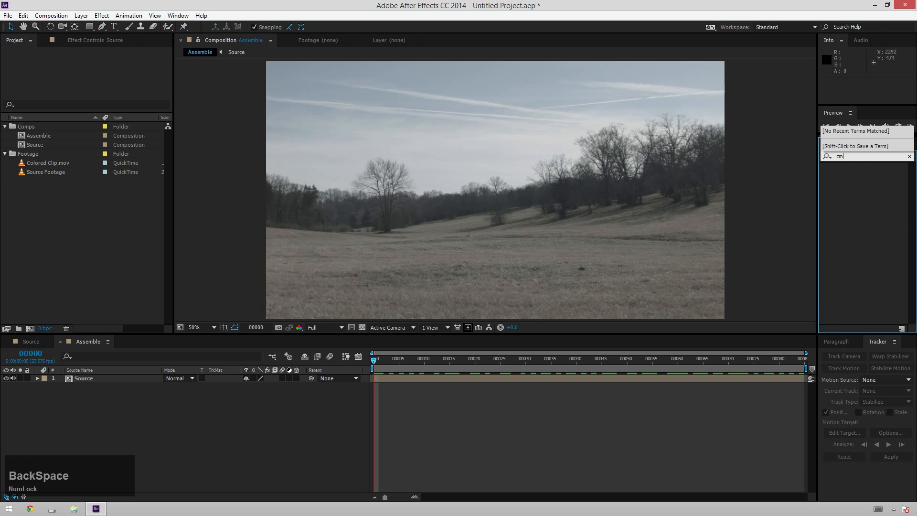
type("camera")
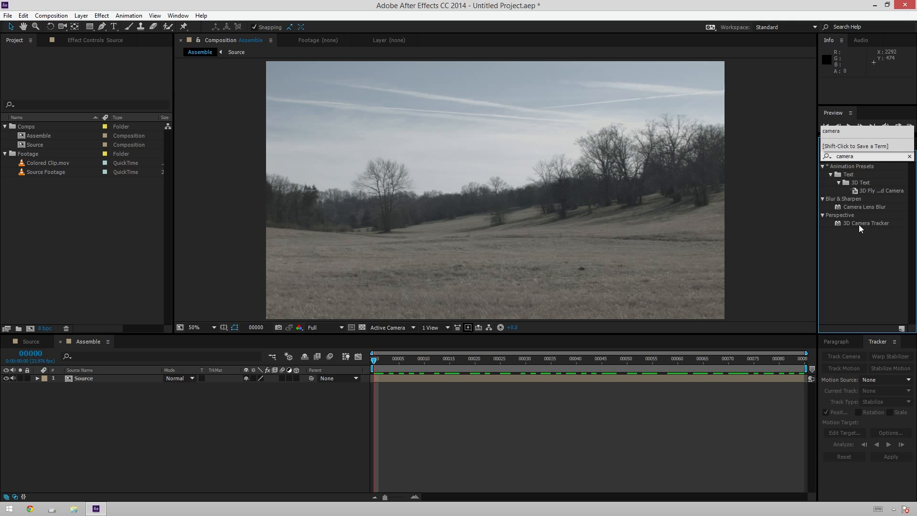
left_click_drag(864, 223, 488, 382)
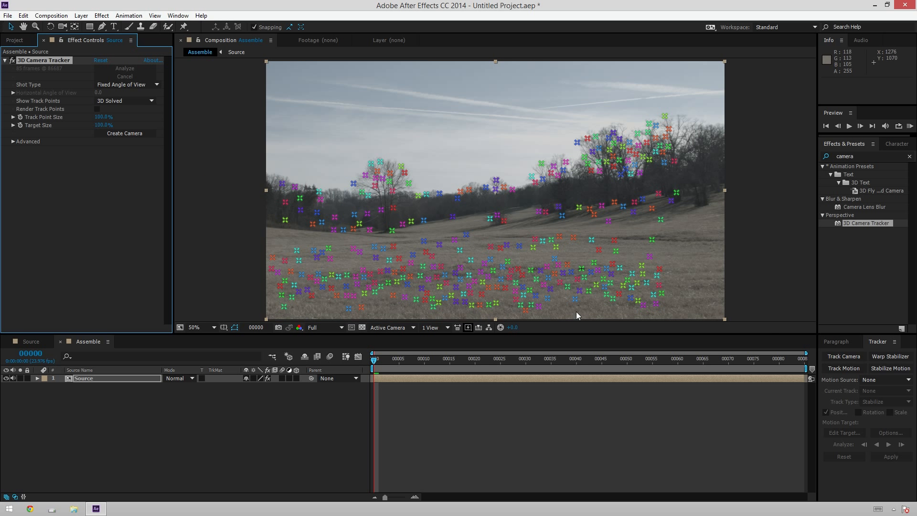
Step: At frame 18, set the ground plane and origin from four neighbouring track points in the middle of the field
left_click_drag(773, 359, 612, 359)
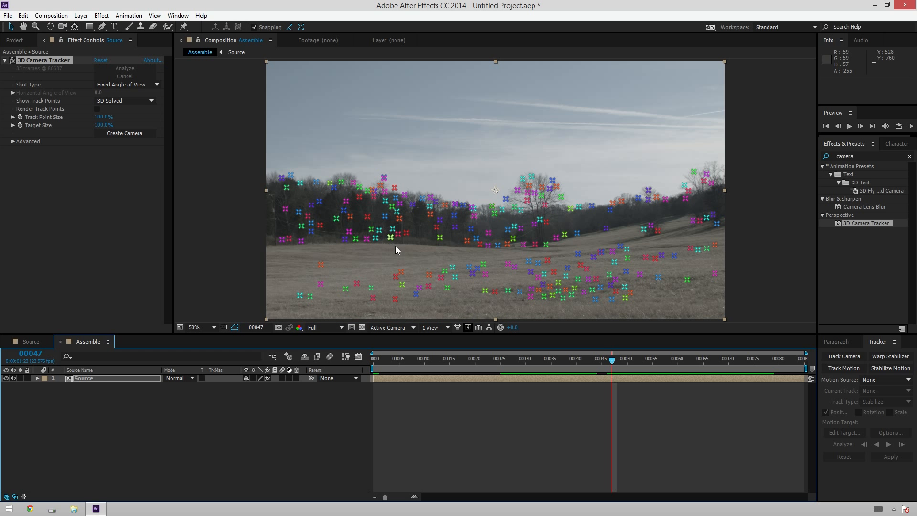
left_click_drag(616, 364, 464, 365)
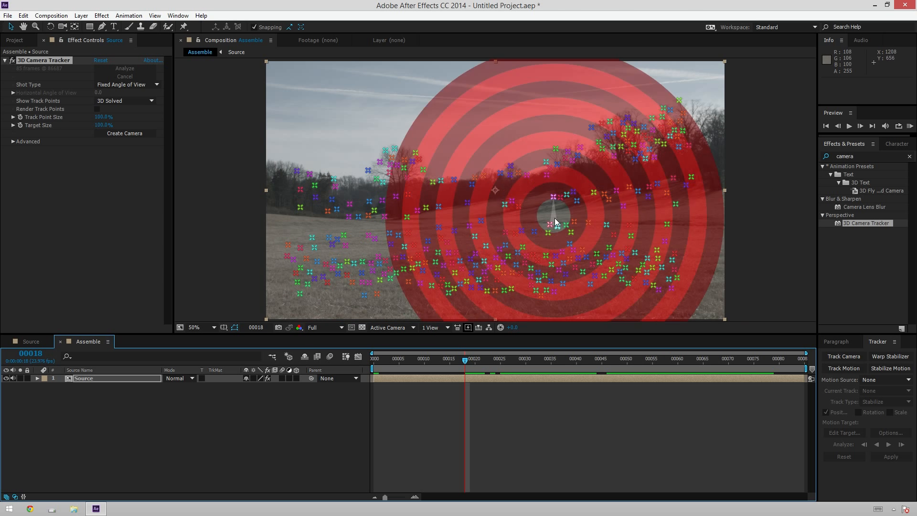
left_click(469, 226)
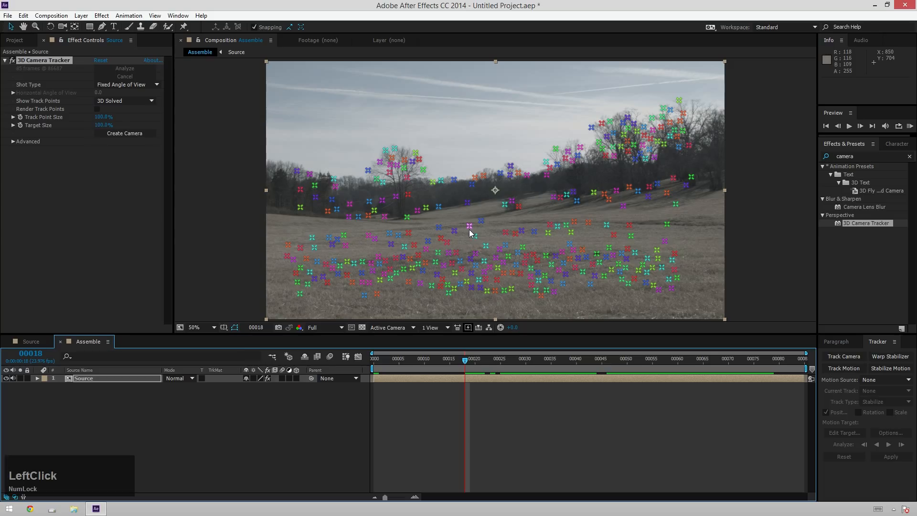
left_click(439, 228, "shift")
left_click(441, 238, "shift")
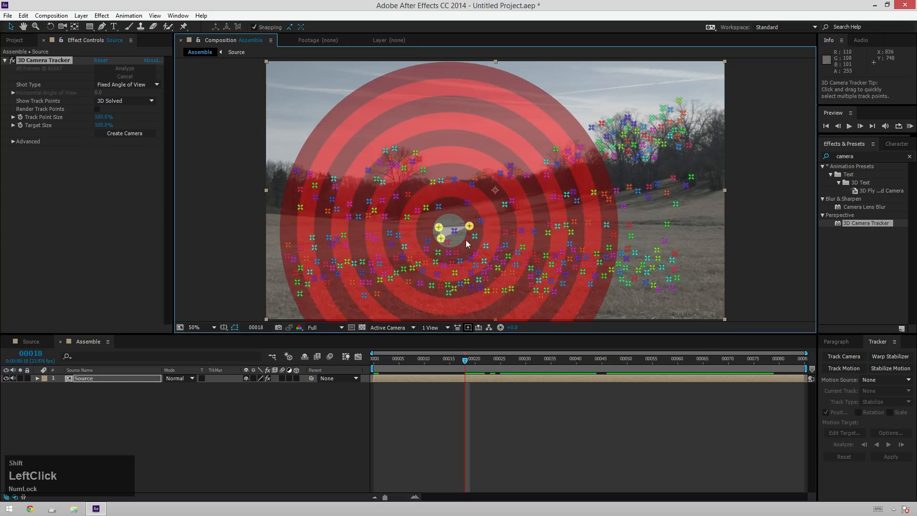
left_click(475, 237, "shift")
right_click(473, 238)
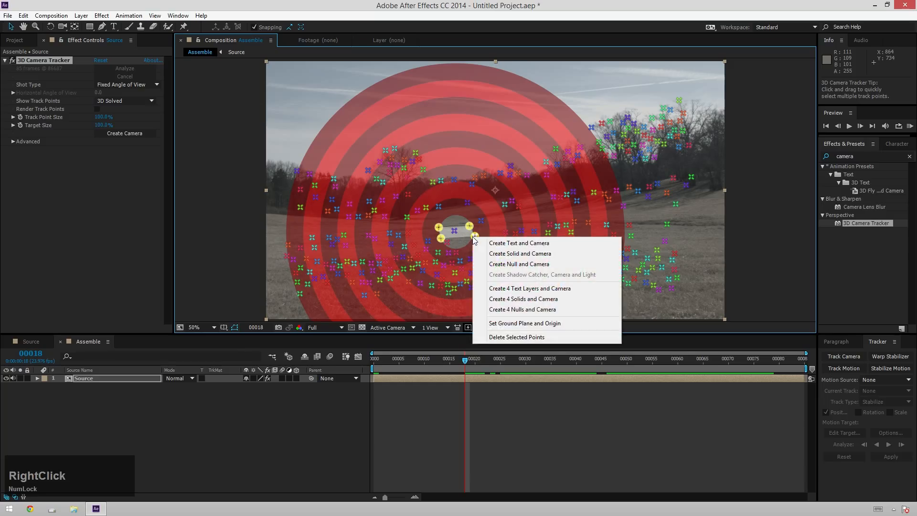
left_click(541, 328)
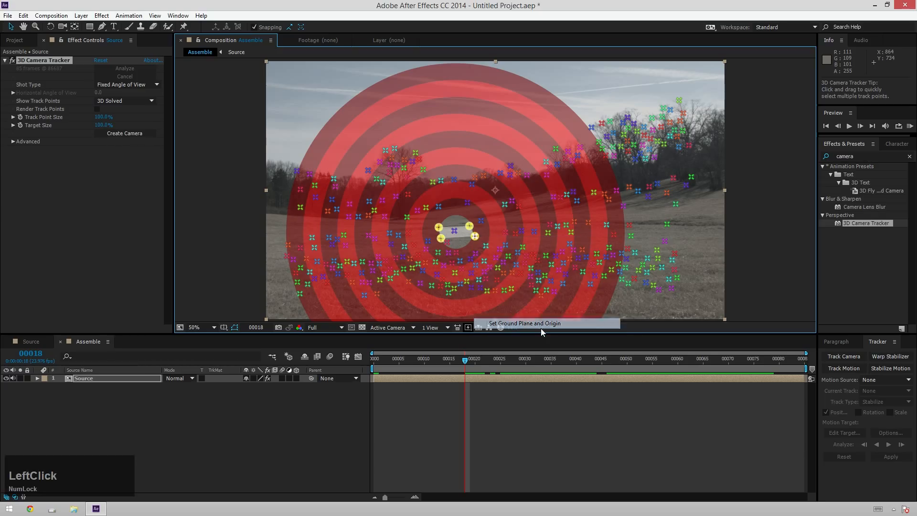
Step: Create a null and a camera from the single track point at the centre of the new ground plane
right_click(459, 234)
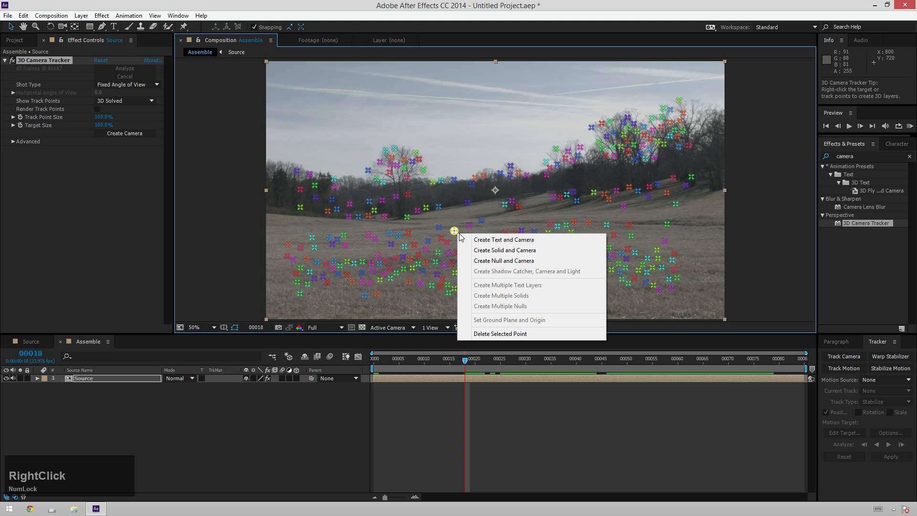
left_click(503, 260)
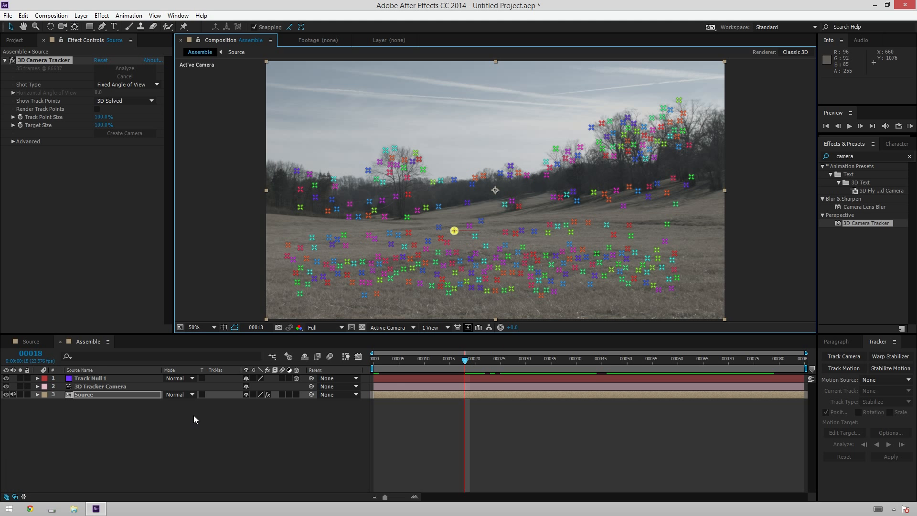
left_click(185, 434)
Step: Create a 100 by 100 px solid to test the camera track
key("ctrl+y")
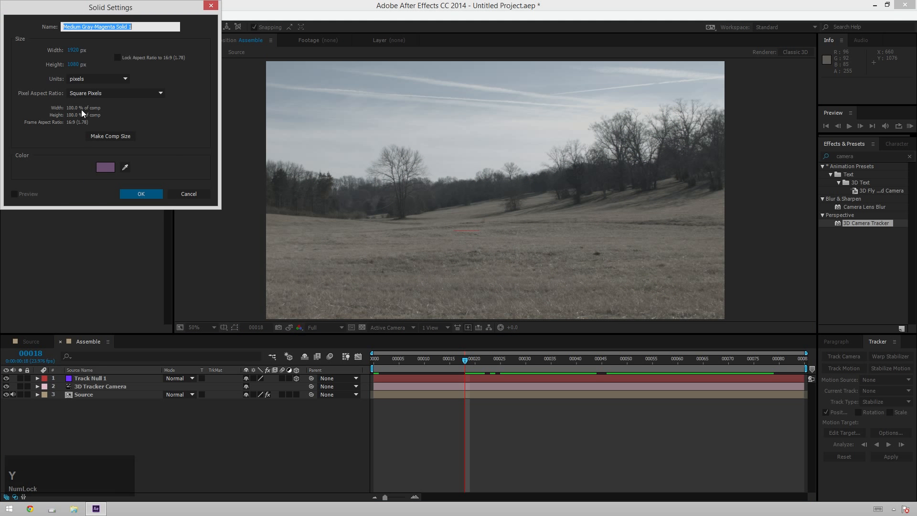
left_click(74, 50)
type("100")
key("Tab")
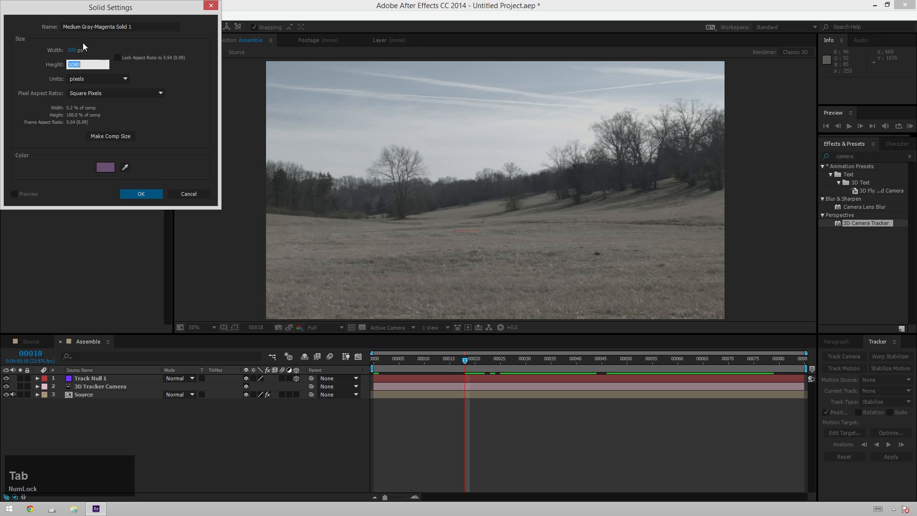
type("100")
key("Return")
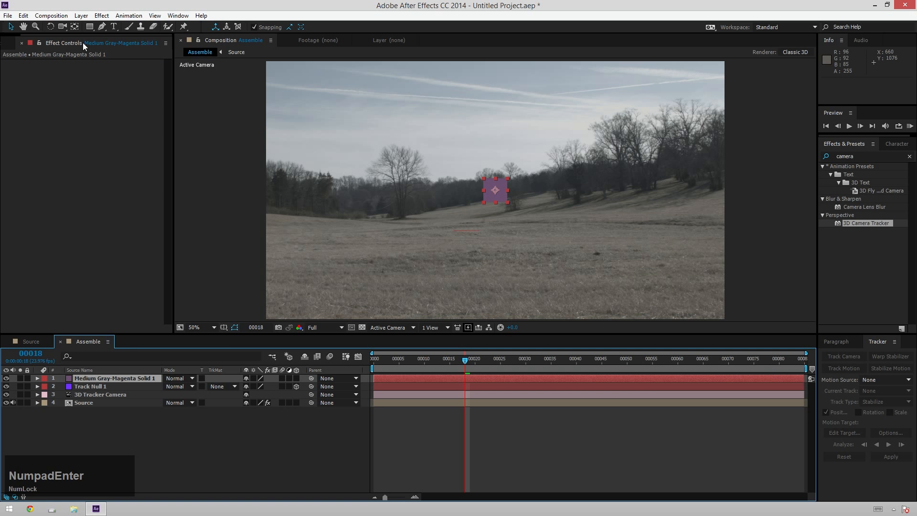
Step: Make the test solid a 3D layer and parent it to Track Null 1 so it snaps to the null's position
left_click(296, 377)
left_click_drag(312, 378, 75, 386)
left_click(103, 378)
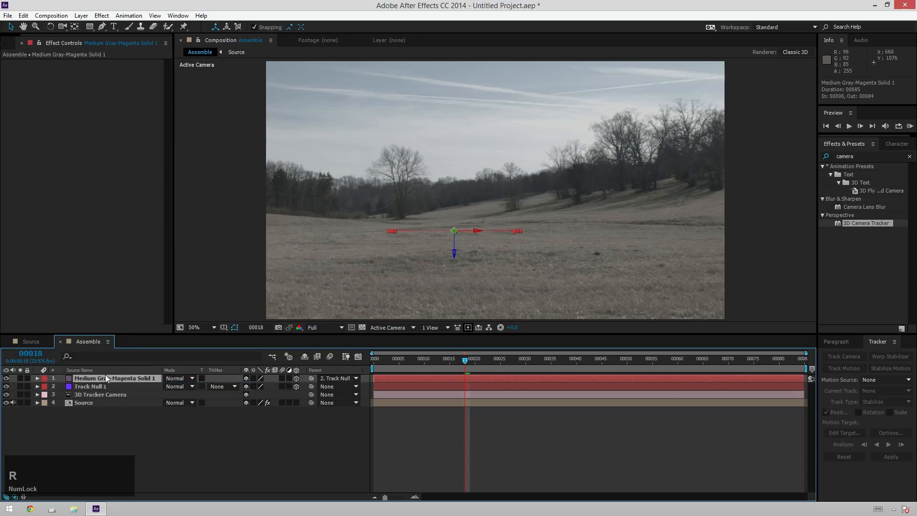
Step: Rotate the test solid 112° about X to check the track over nearby frames, and delete the solid
key("r")
left_click_drag(254, 394, 329, 401)
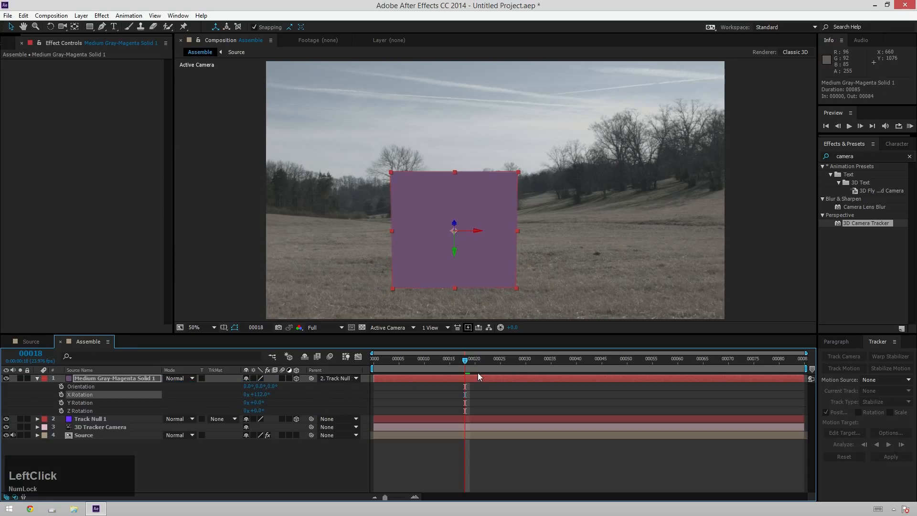
left_click_drag(477, 373, 446, 361)
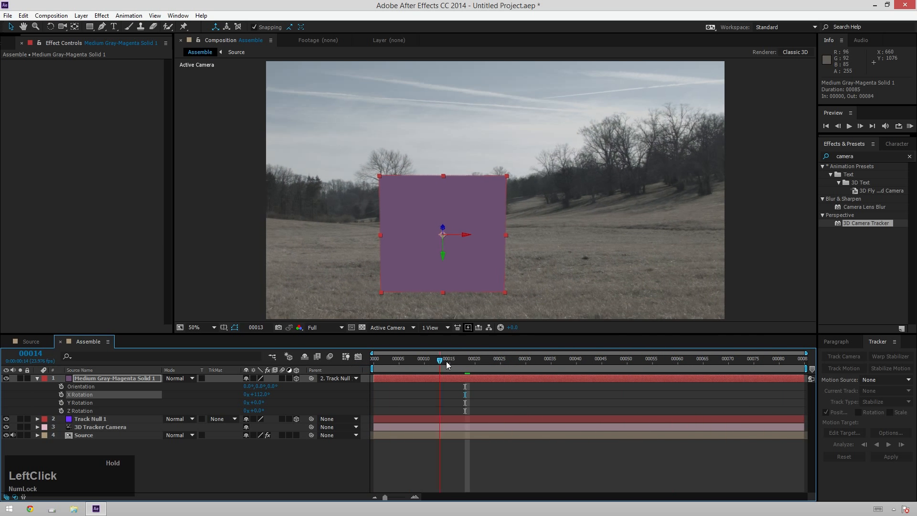
left_click(115, 382)
key("Delete")
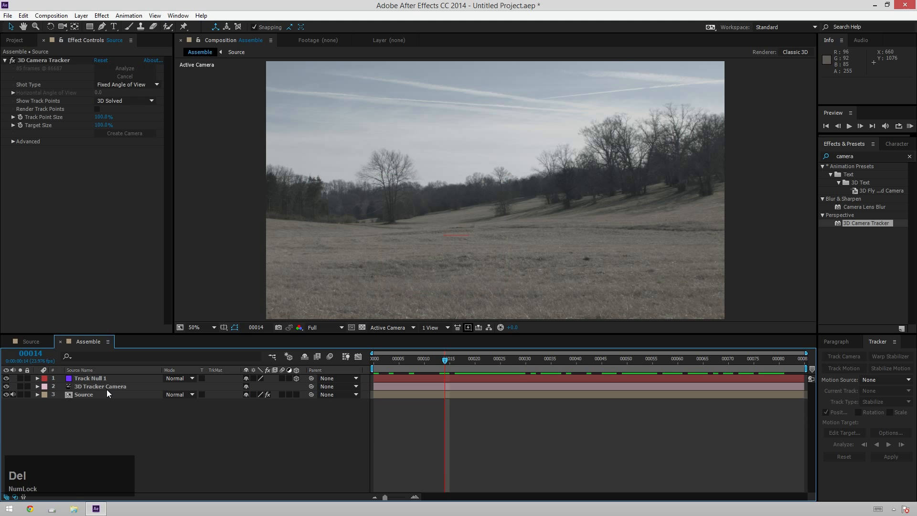
Step: Create the text INOVATION as a 3D layer and parent it to Track Null 1, snapping it to the null's position
left_click(114, 26)
left_click(371, 205)
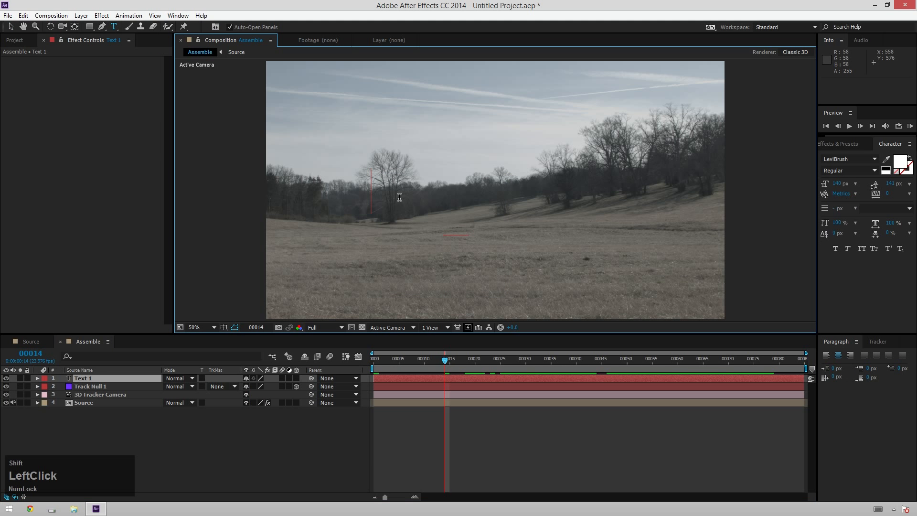
type("INOVATION")
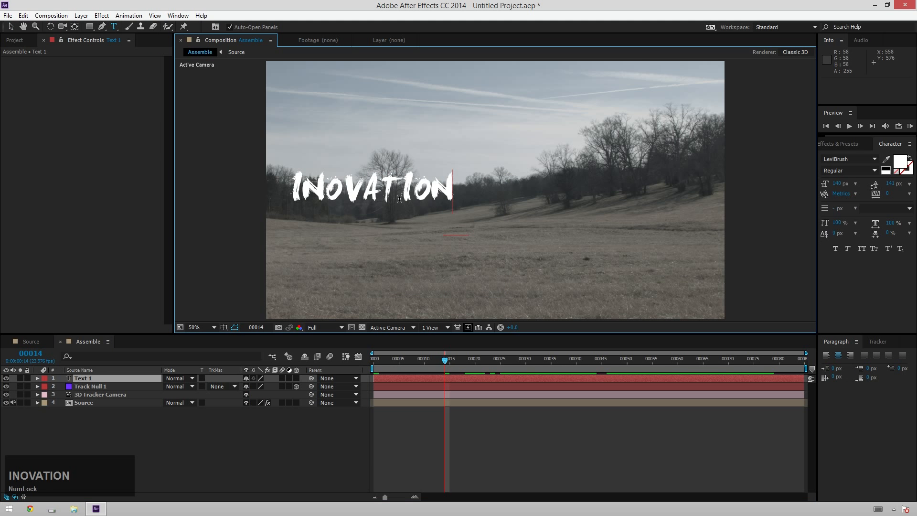
left_click(296, 377)
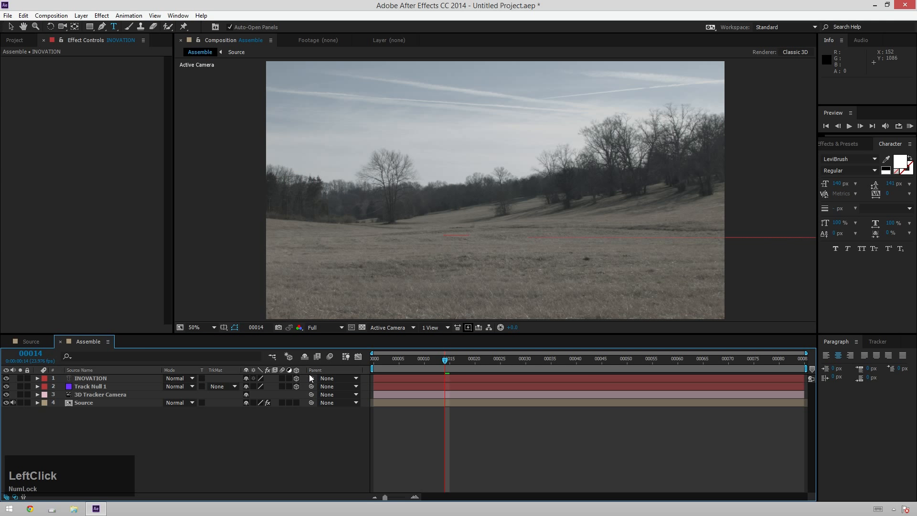
left_click_drag(311, 377, 95, 386, "shift")
Step: Set the X rotation of the INOVATION text layer to 90°
key("r")
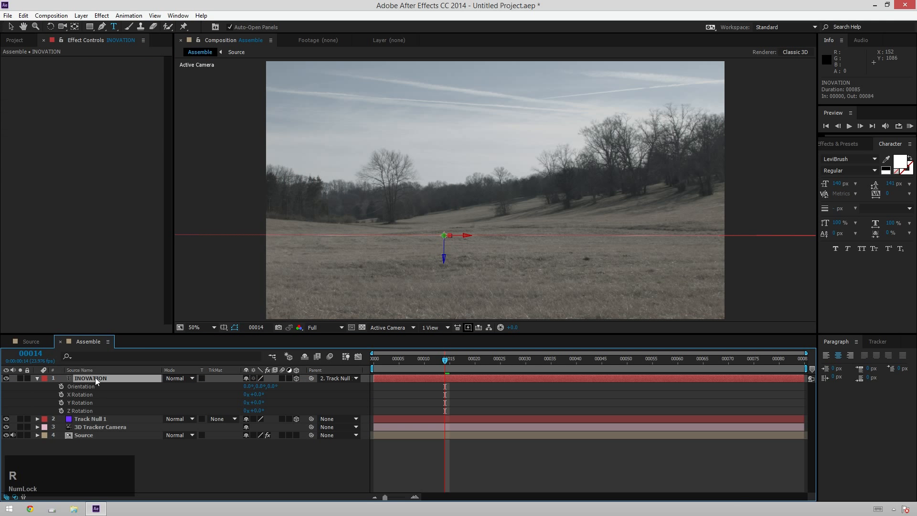
left_click(257, 395)
type("90")
key("Return")
Step: Scale the INOVATION text down uniformly until the whole word fits in the frame, and reveal its rotation properties
key("s")
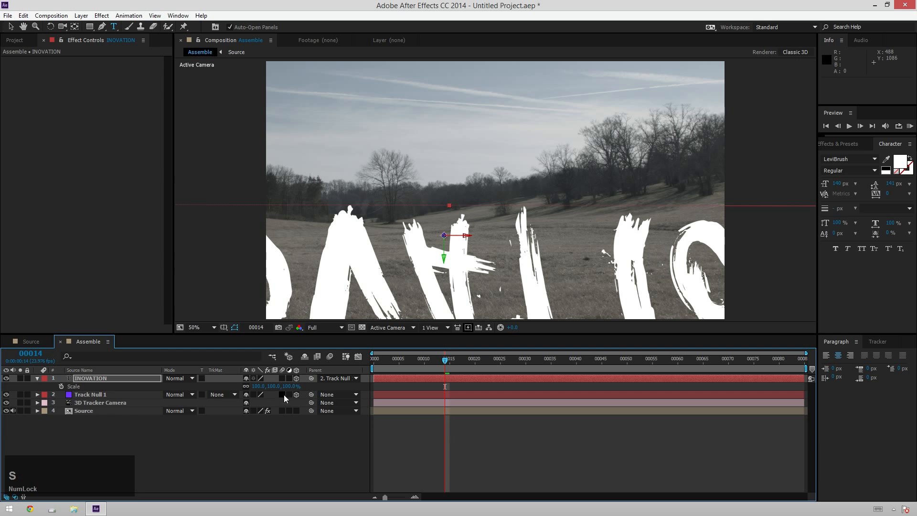
left_click_drag(291, 387, 251, 389)
key("r")
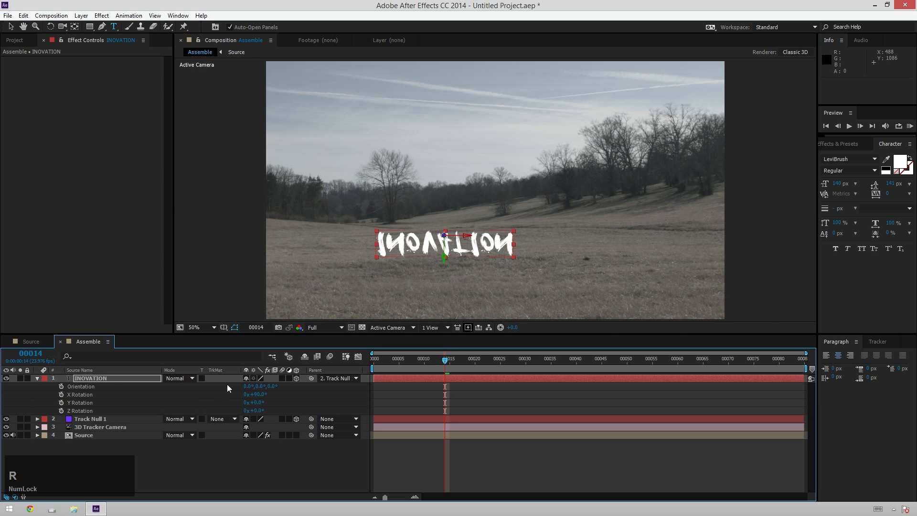
Step: Set the INOVATION text layer's X rotation to -90° and check its placement in the field up to frame 51
left_click(254, 394)
type("-90")
key("KP_Enter")
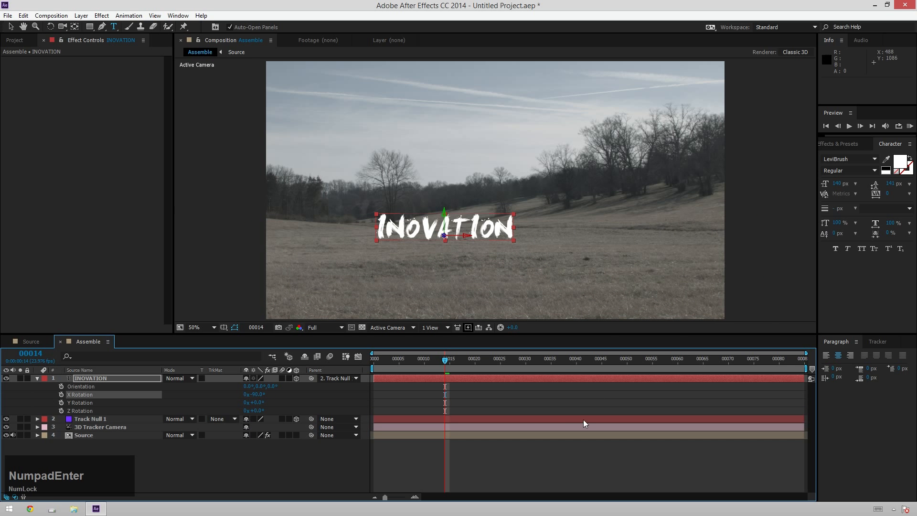
left_click_drag(452, 360, 631, 361)
Step: Replace the wording of the INOVATION text layer with GREEN TECH
type("t")
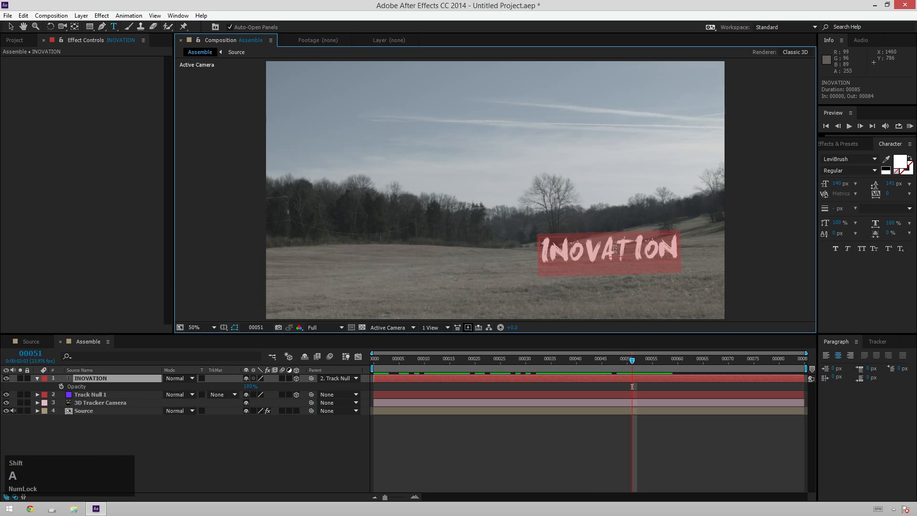
type("ECO F")
key("BackSpace")
key("BackSpace")
key("ctrl+a")
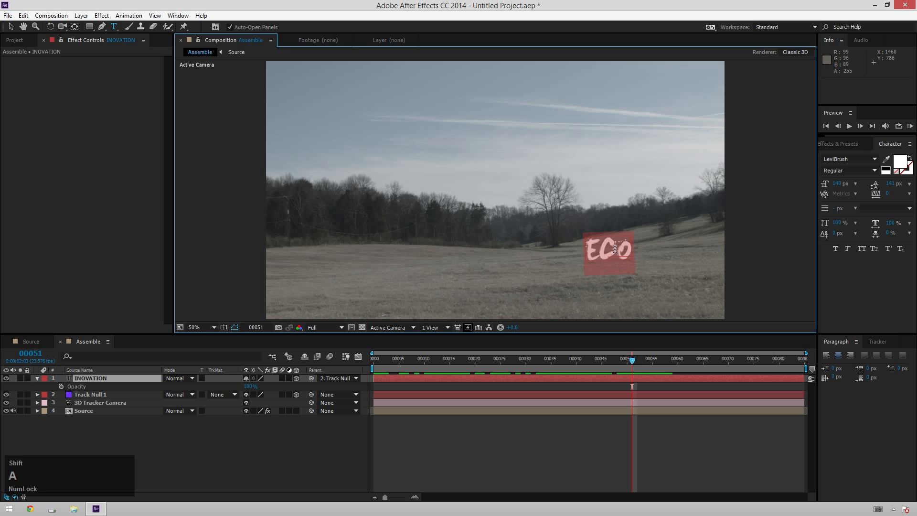
type("GREEN TEC")
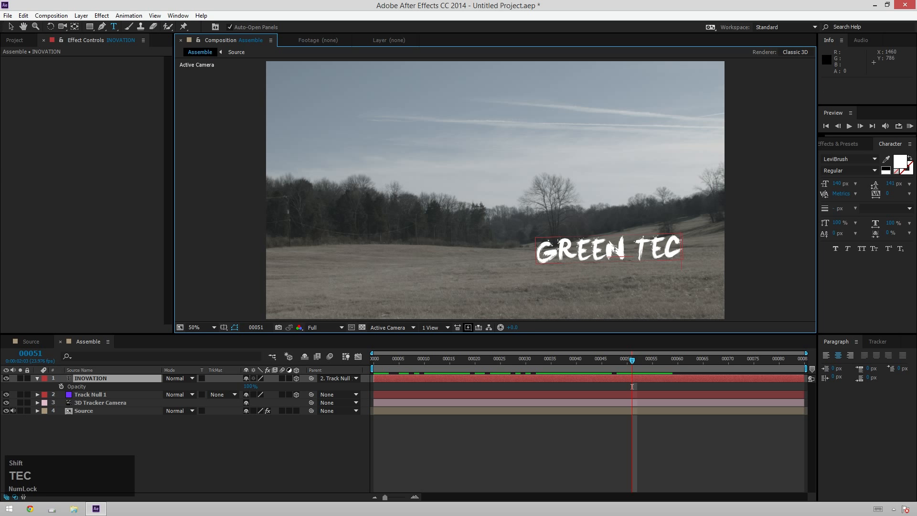
type("H")
Step: Change the GREEN TECH text to the Helvetica Inserat font and colour it bright green, 00FF3C
key("ctrl+a")
left_click(845, 158)
type("hel")
key("Return")
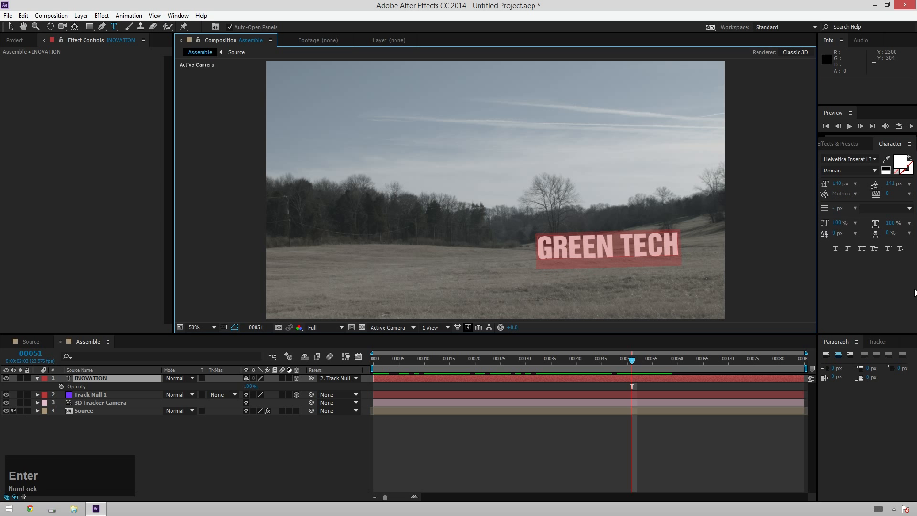
left_click(899, 162)
left_click(529, 229)
left_click(518, 152)
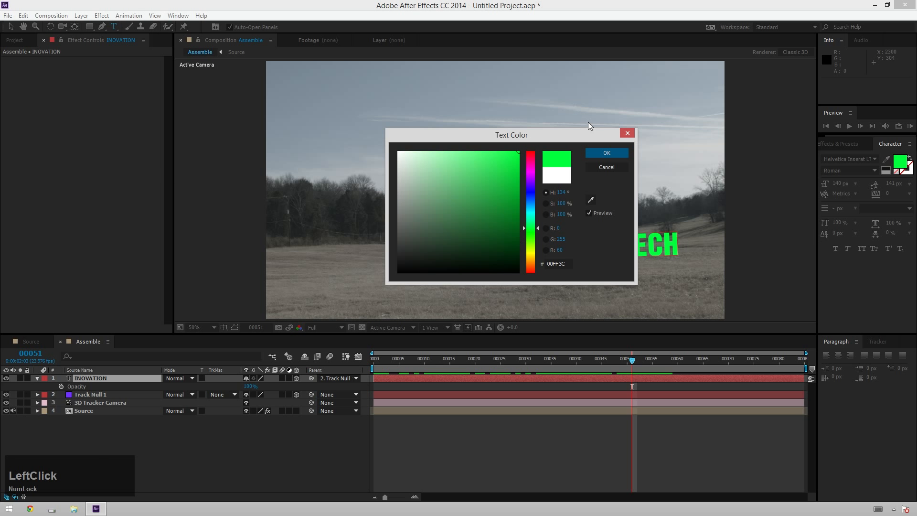
left_click(607, 153)
left_click(322, 444)
Step: Check the GREEN TECH text's tracking back to frame 18 and delete the text layer
left_click_drag(632, 359, 464, 366)
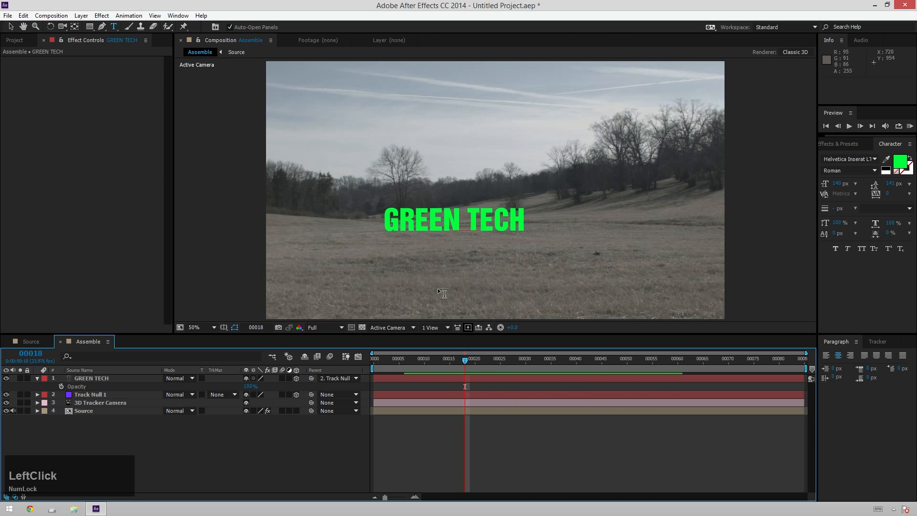
left_click(91, 380)
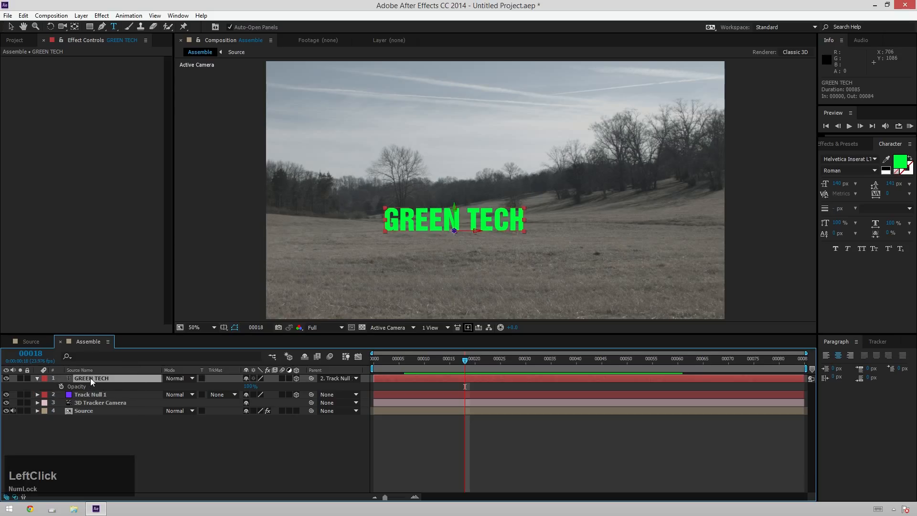
key("Delete")
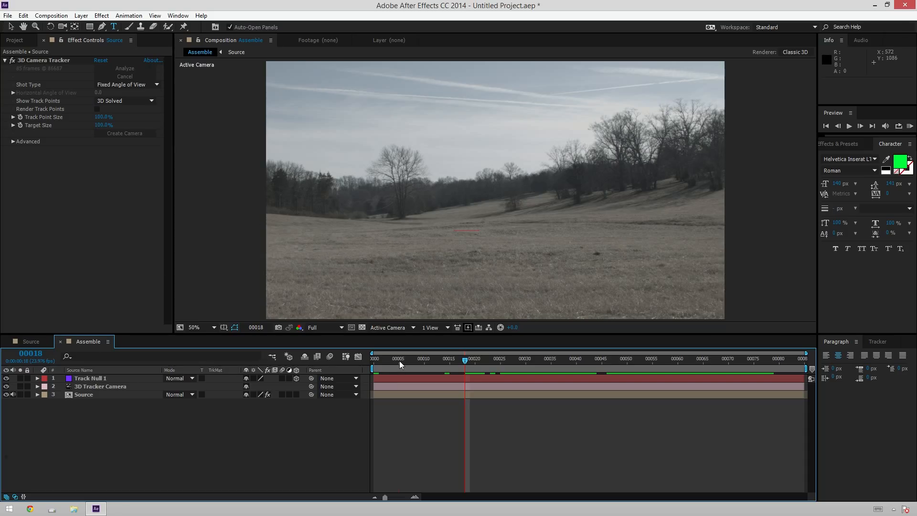
Step: Go to frame 0 and export the tracked scene as a Cinema 4D file named Nature Track in the Dreamy Particles folder
left_click(374, 359)
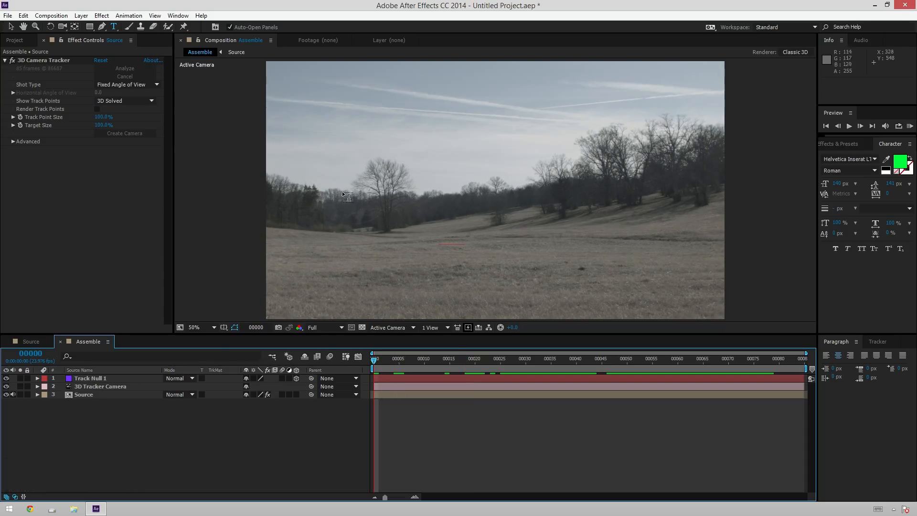
key("v")
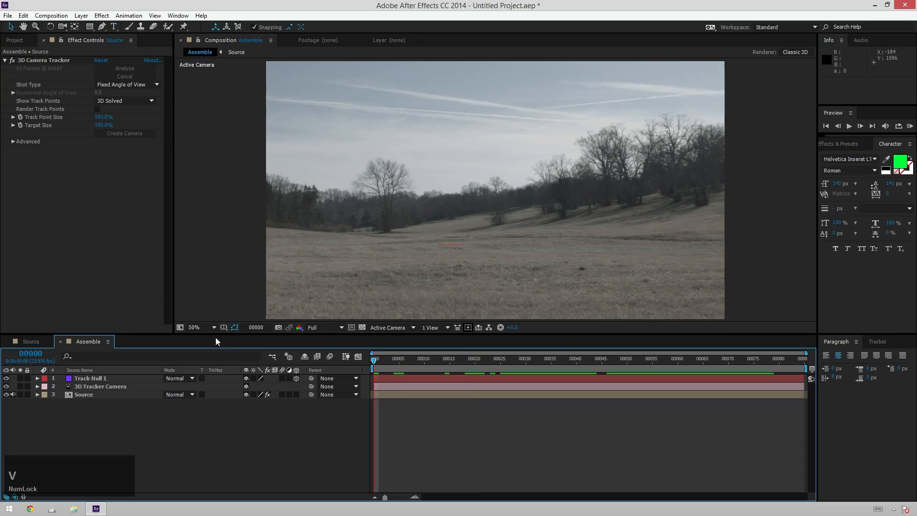
left_click(277, 427)
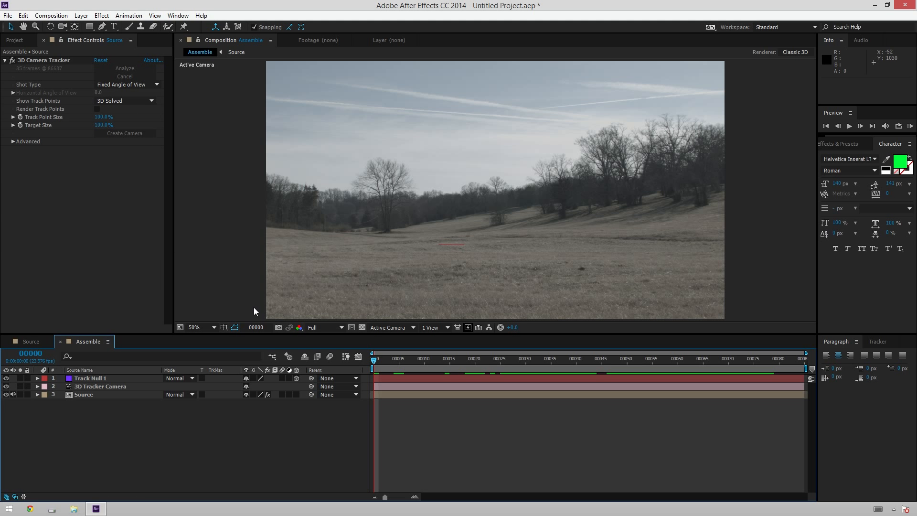
left_click(8, 15)
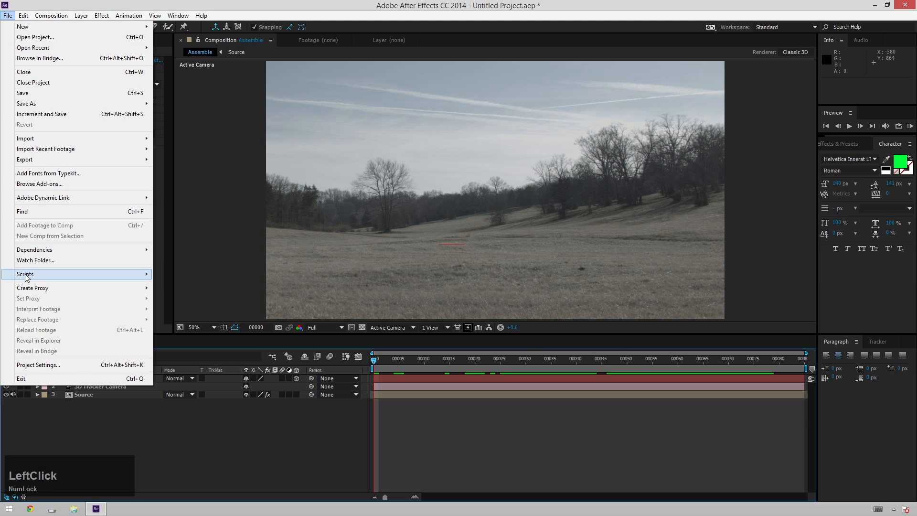
mouse_move(95, 159)
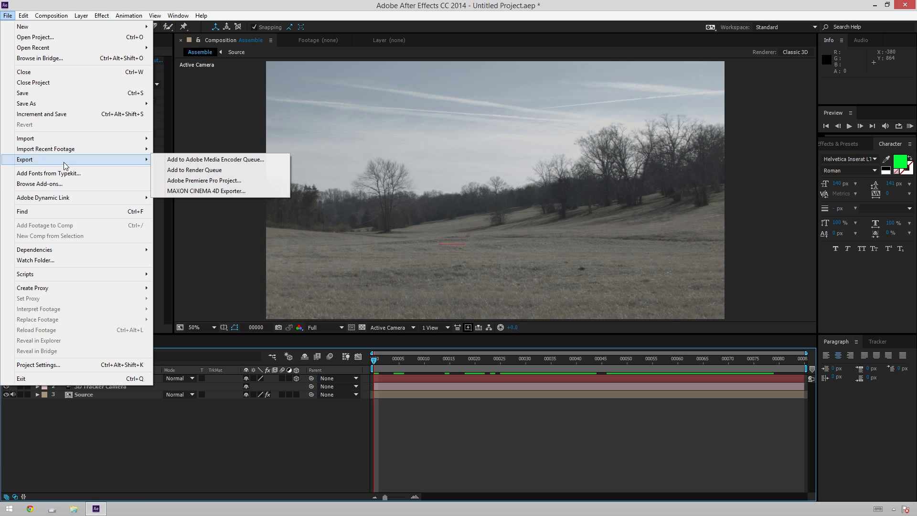
left_click(205, 191)
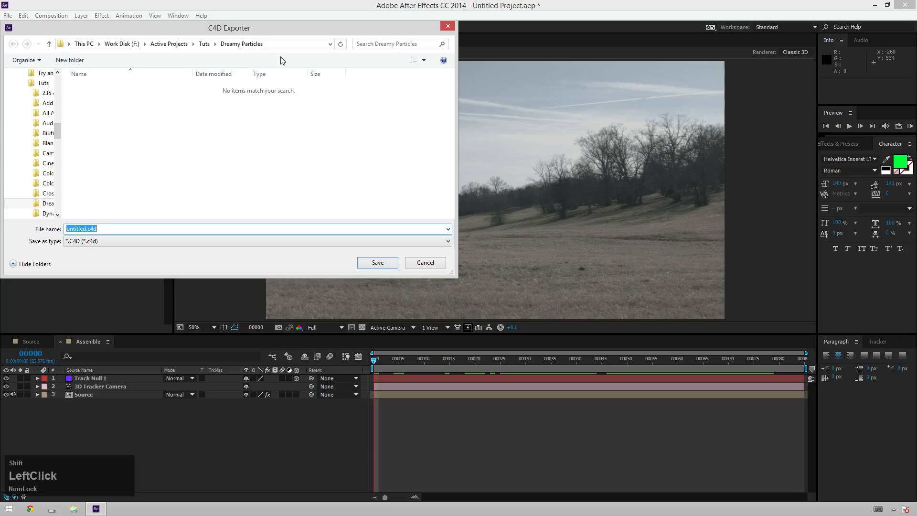
type("Camera Track")
key("Return")
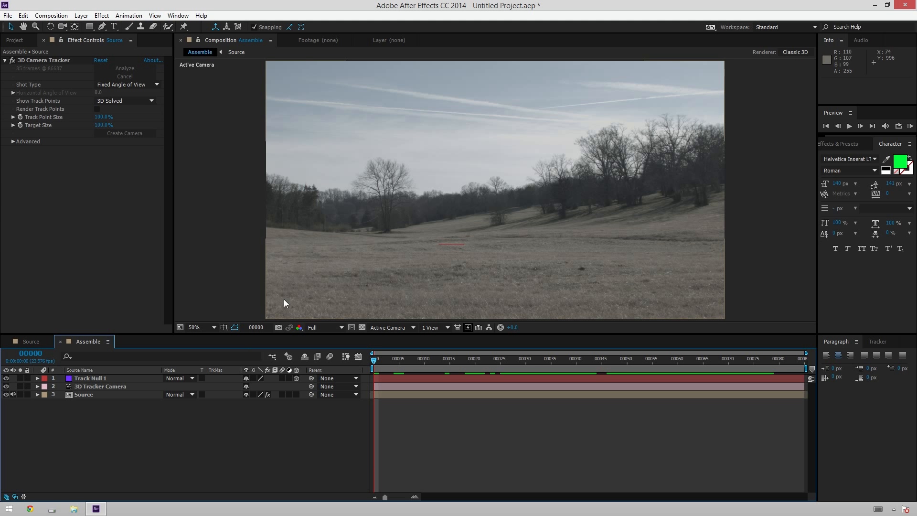
key("Return")
left_click(437, 304)
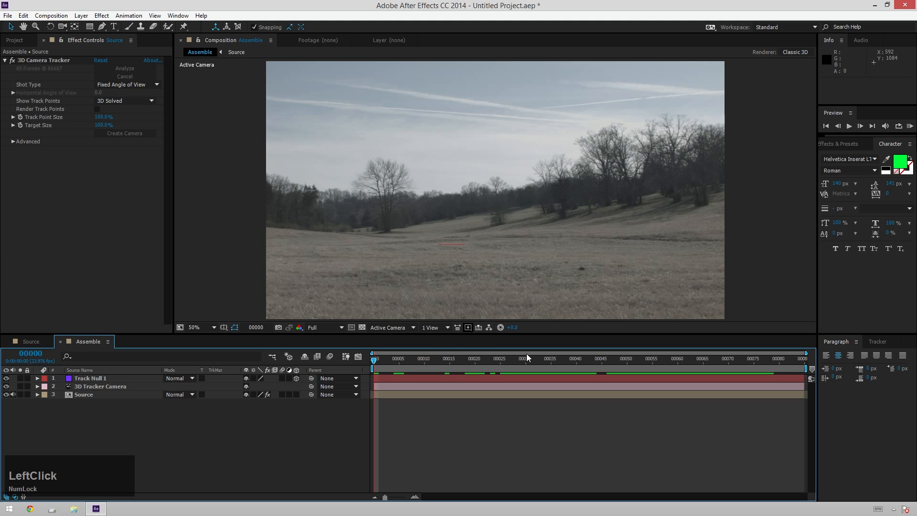
Step: Save the project as Dreamy Particle Tut in the Dreamy Particles folder
key("ctrl+s")
left_click(116, 231)
key("ctrl+a")
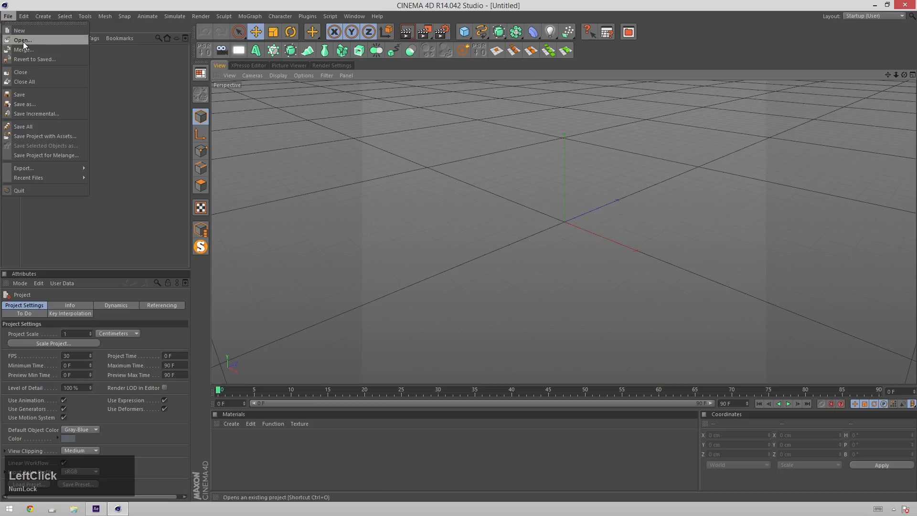
Step: In Cinema 4D, open the exported file Nature Track.c4d from the Dreamy Particles folder
left_click(23, 41)
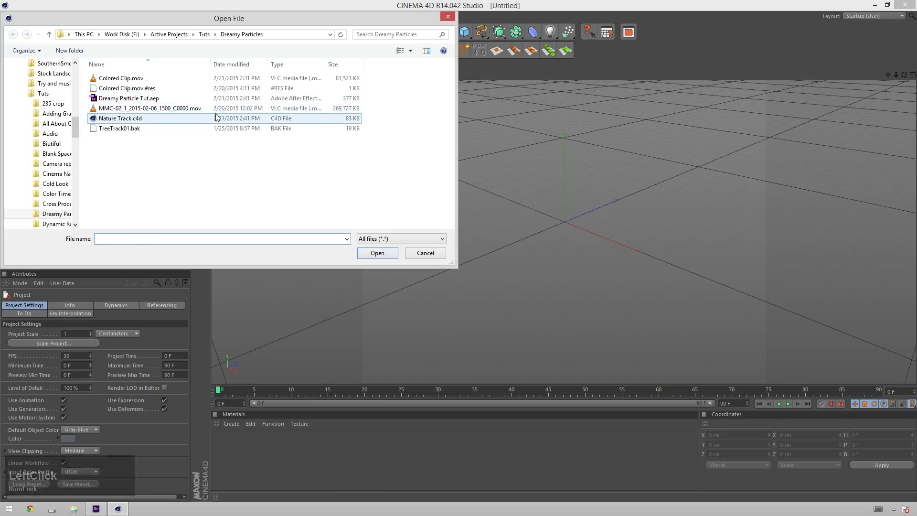
left_click(195, 117)
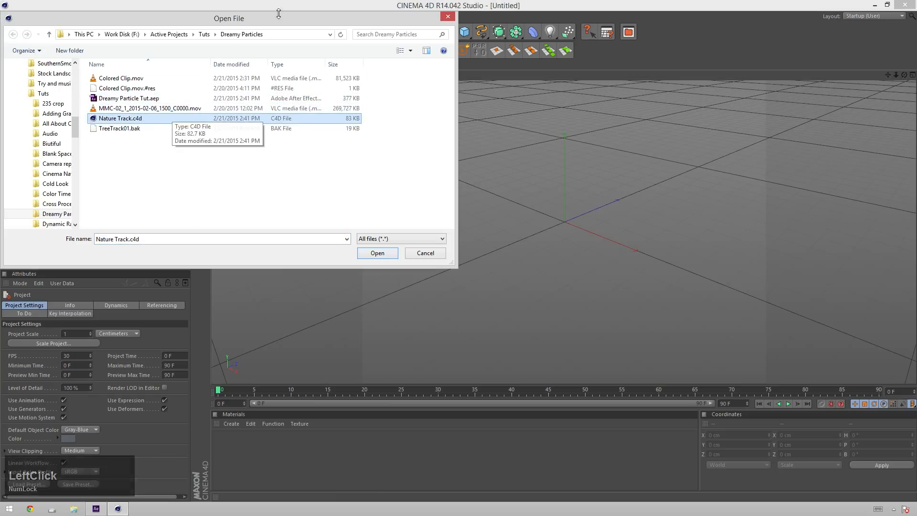
left_click(377, 253)
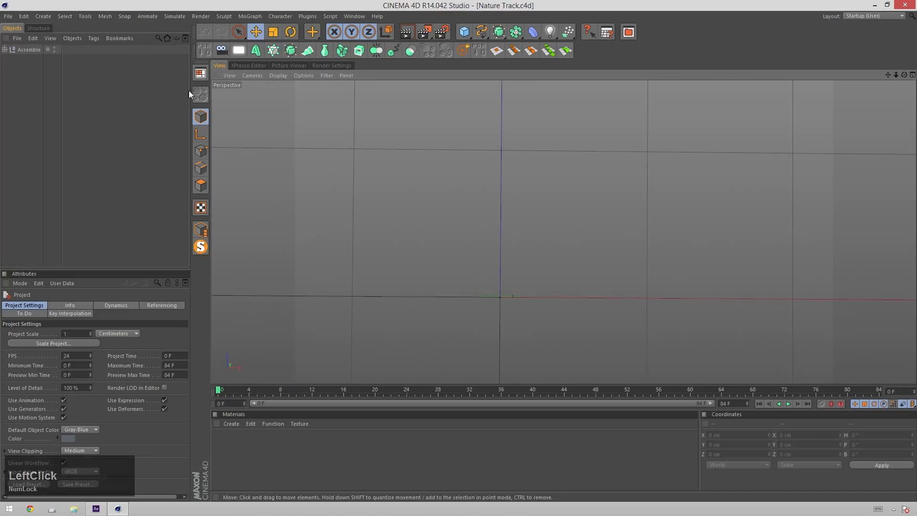
Step: Expand the Assemble group, inspect the 3D Tracker Camera and Track Null 1, and compare the scene with the After Effects composition
left_click(4, 50)
left_click(48, 60)
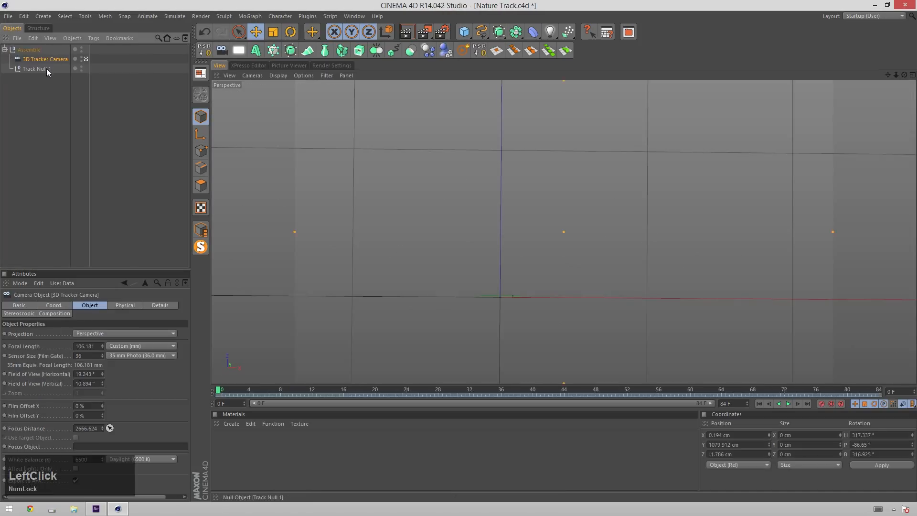
left_click(47, 69)
left_click_drag(459, 248, 363, 191, "alt")
left_click(237, 313)
key("alt+Tab")
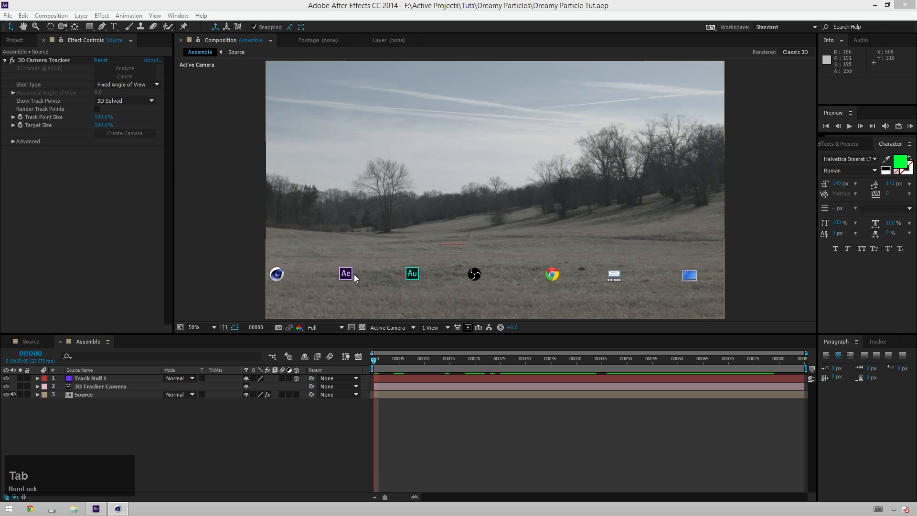
key("alt+Tab")
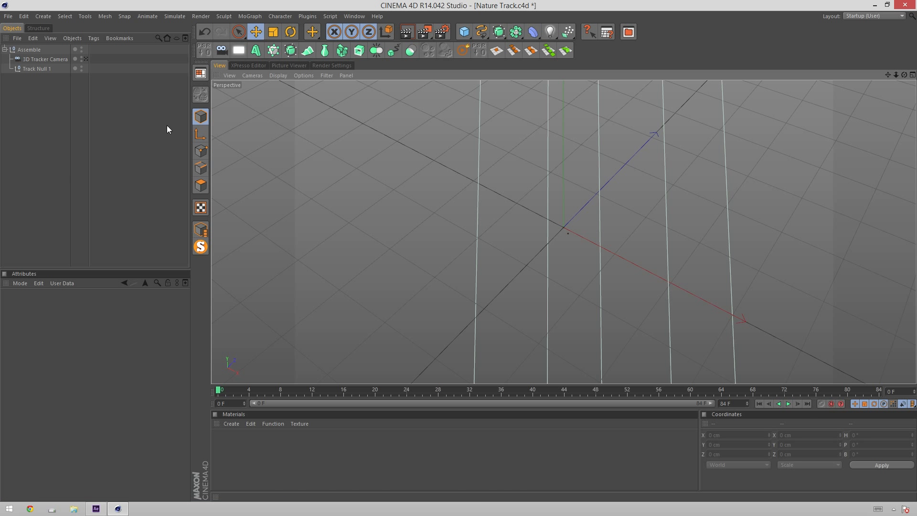
Step: Play the animation to examine how the 3D Tracker Camera moves around the origin, and stop playback
key("F8")
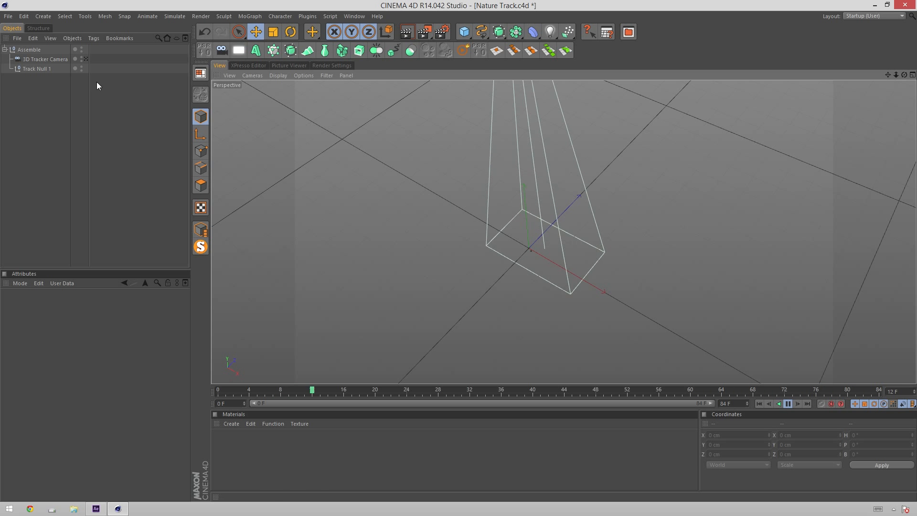
left_click(87, 58)
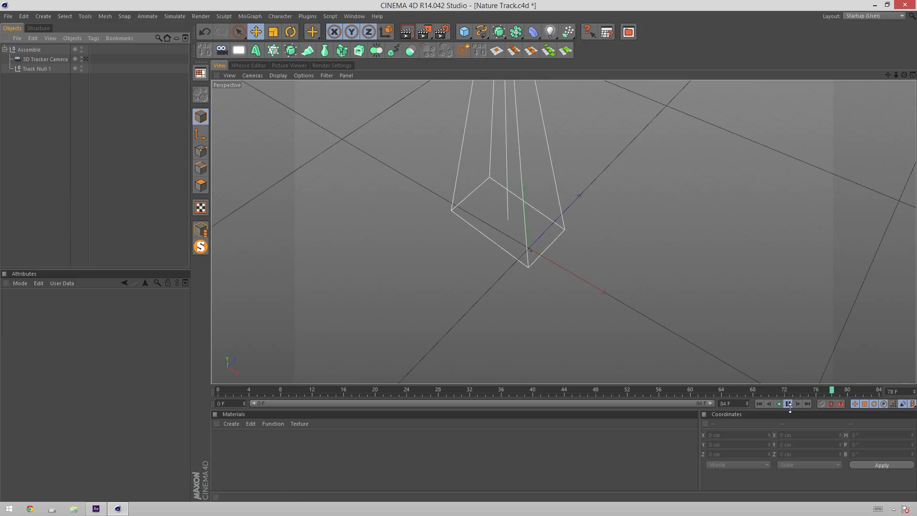
left_click(788, 403)
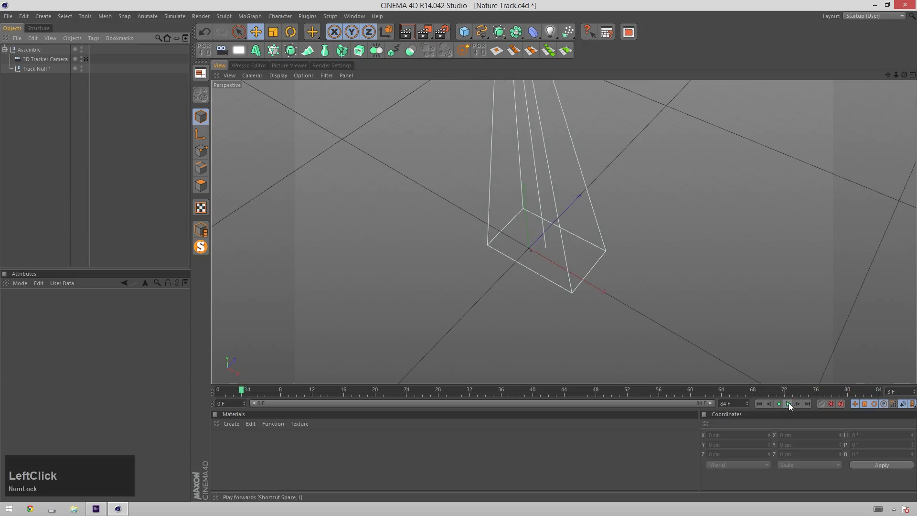
Step: Find the Emitter command by searching for "emit" and add a particle Emitter to the scene
left_click(567, 48)
key("z")
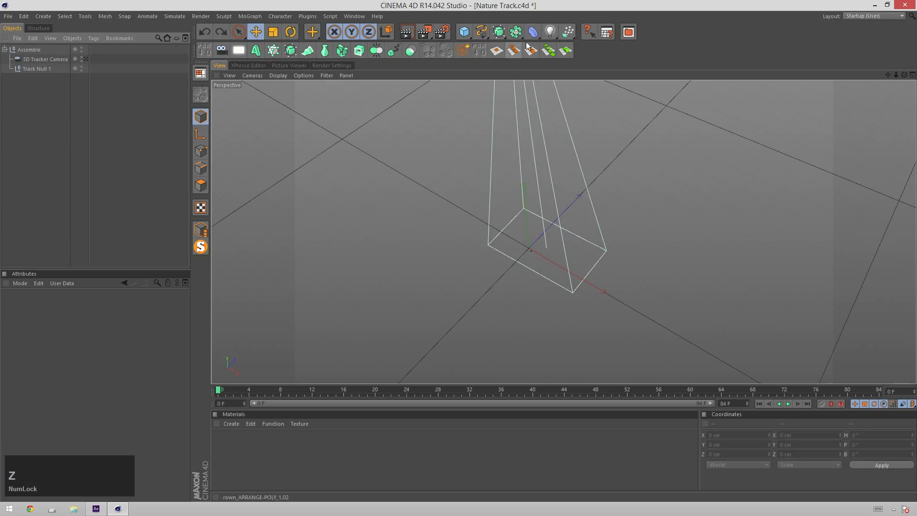
left_click(567, 32)
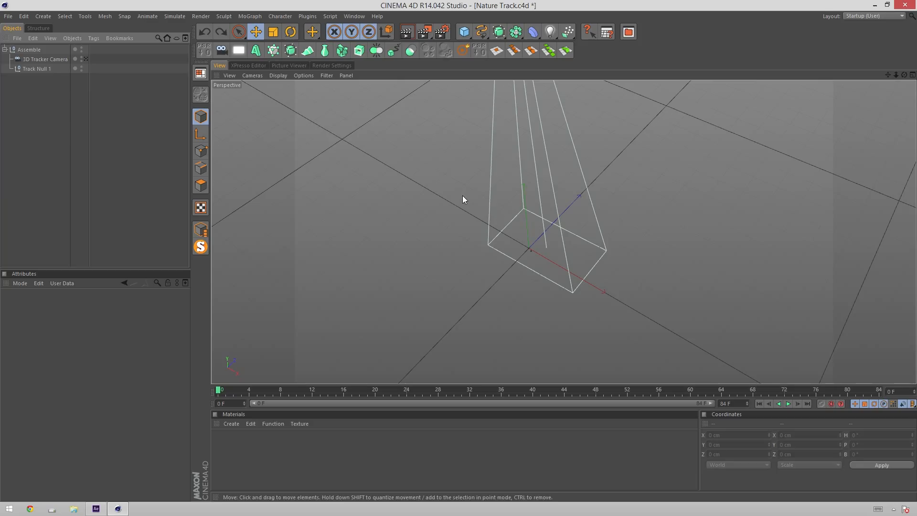
key("shift+c")
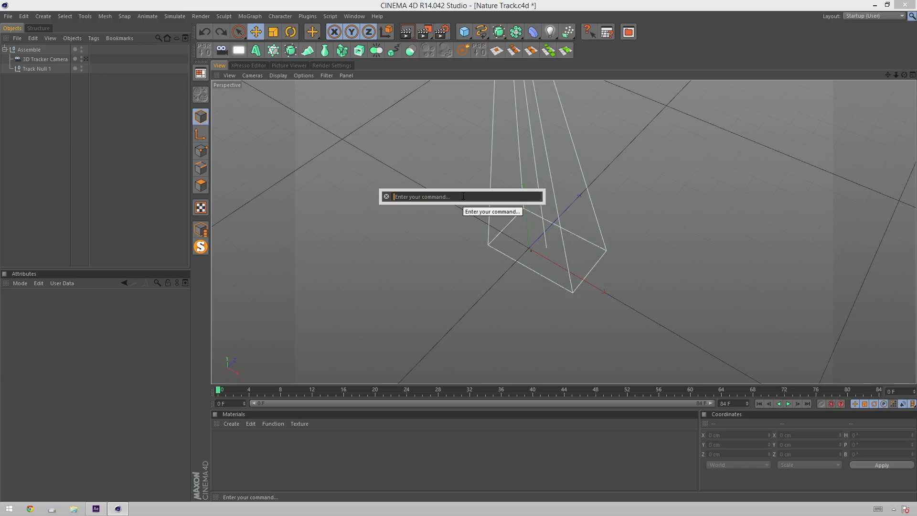
type("emit")
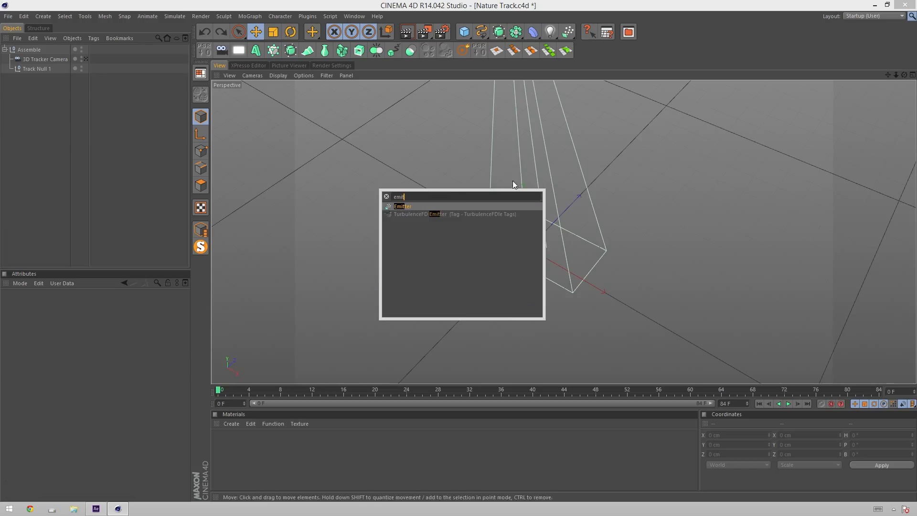
left_click(400, 206)
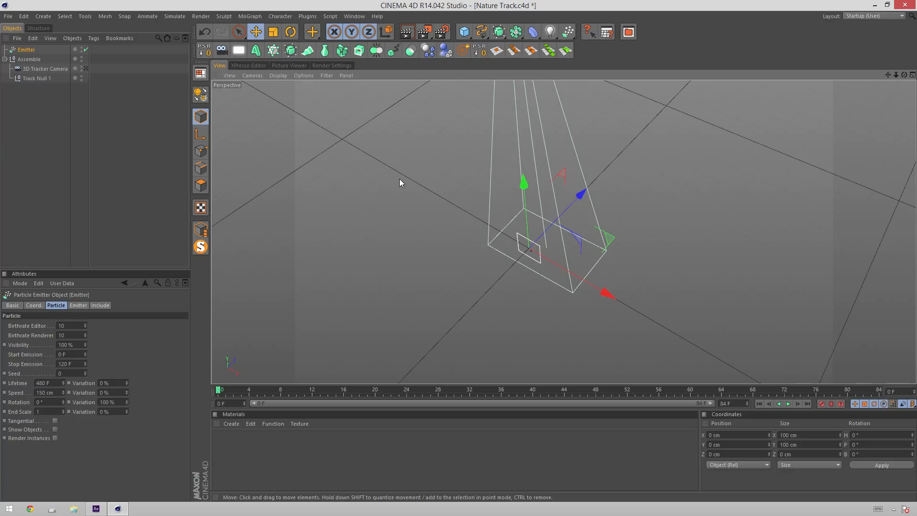
Step: Rotate the Emitter to a pitch of 90° and show its particle settings
left_click(36, 49)
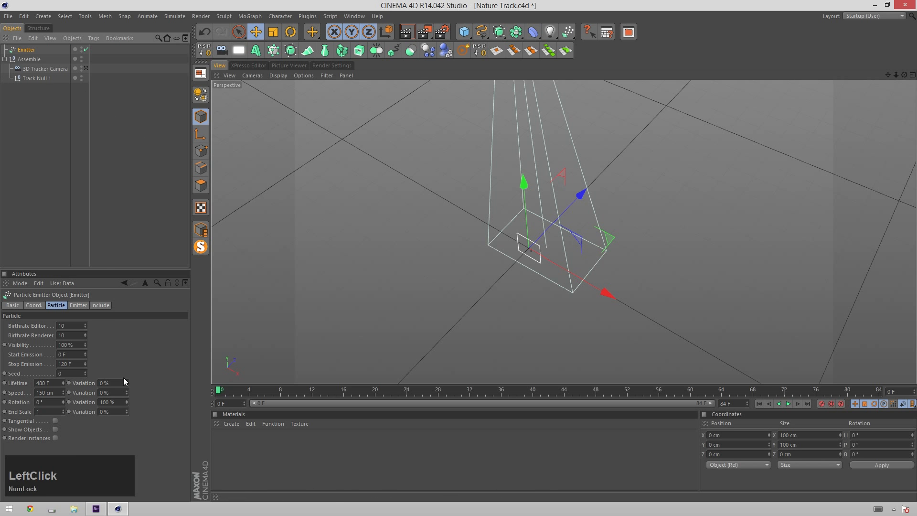
key("r")
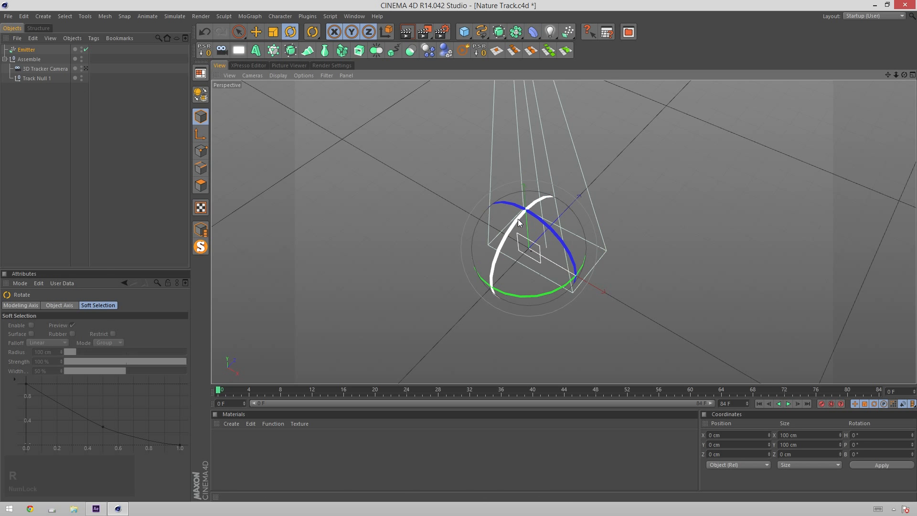
left_click_drag(520, 213, 489, 298, "shift")
left_click(146, 282)
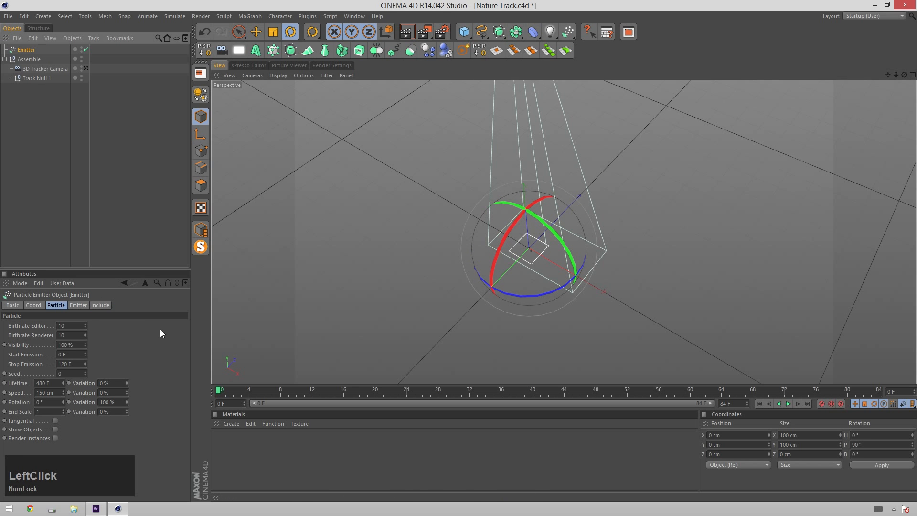
Step: Enlarge the Emitter to an X-Size of 855 cm and a Y-Size of 351 cm
left_click(78, 304)
left_click_drag(82, 334, 119, 470)
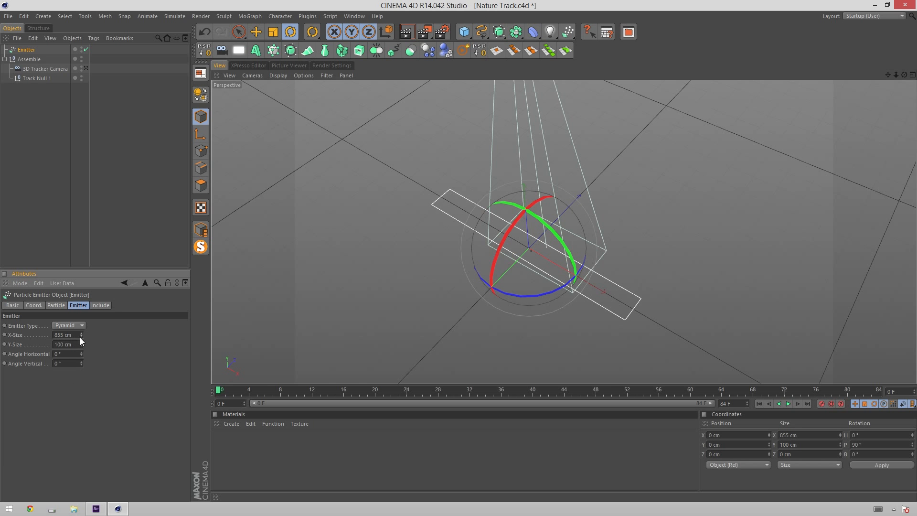
left_click_drag(81, 344, 84, 306)
Step: Move the enlarged Emitter along the world Z axis to about 43.4 cm
key("e")
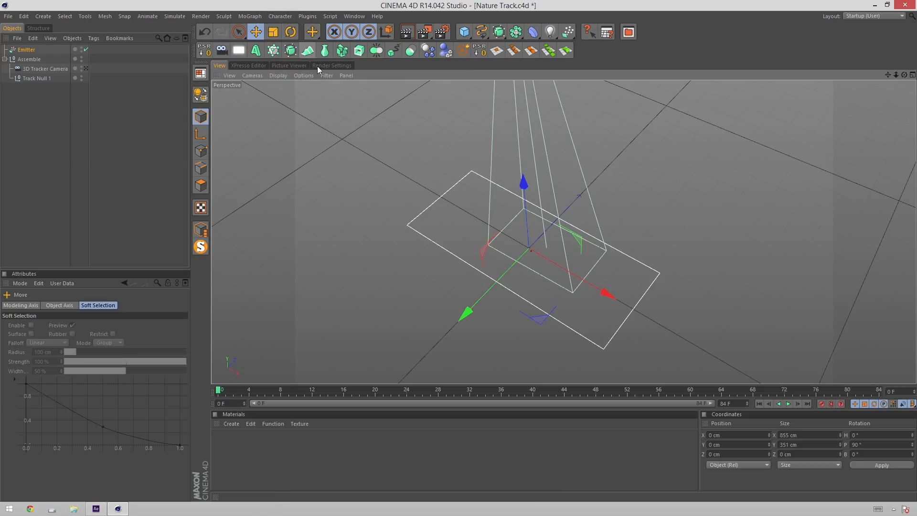
key("r")
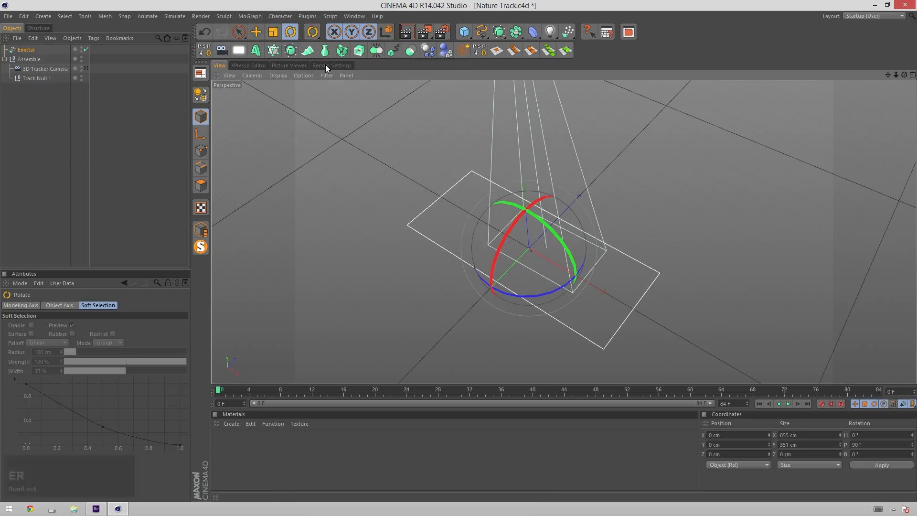
key("e")
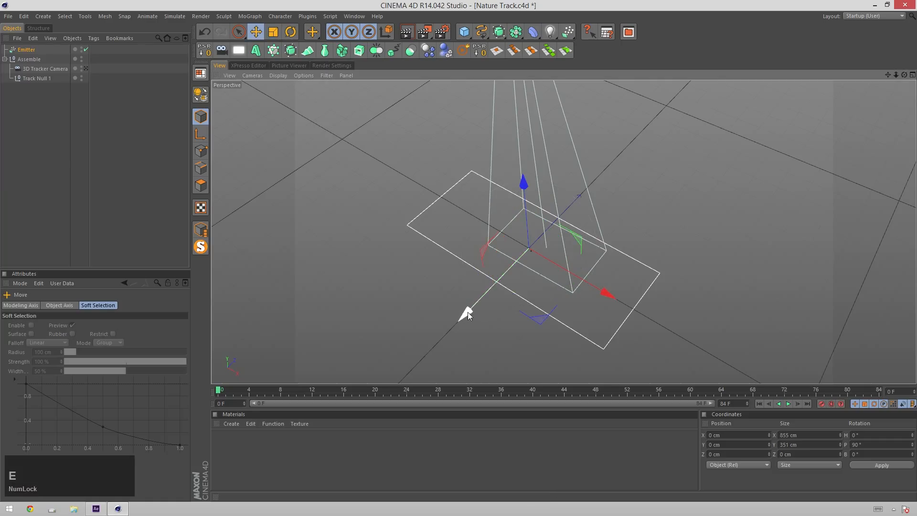
left_click_drag(466, 310, 480, 304)
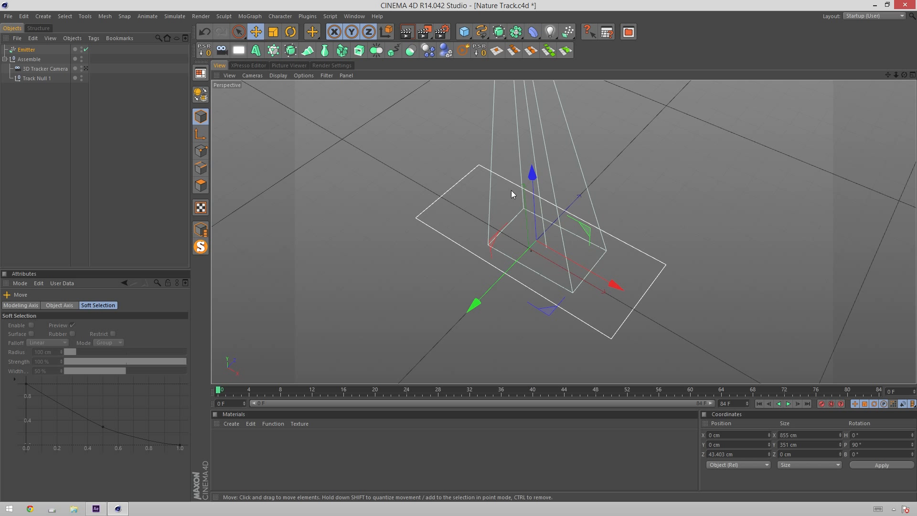
Step: Play the animation to preview the particles and set the Emitter's particle speed to 0 cm
left_click_drag(511, 190, 536, 246, "alt")
key("1")
key("2")
key("3")
key("F8")
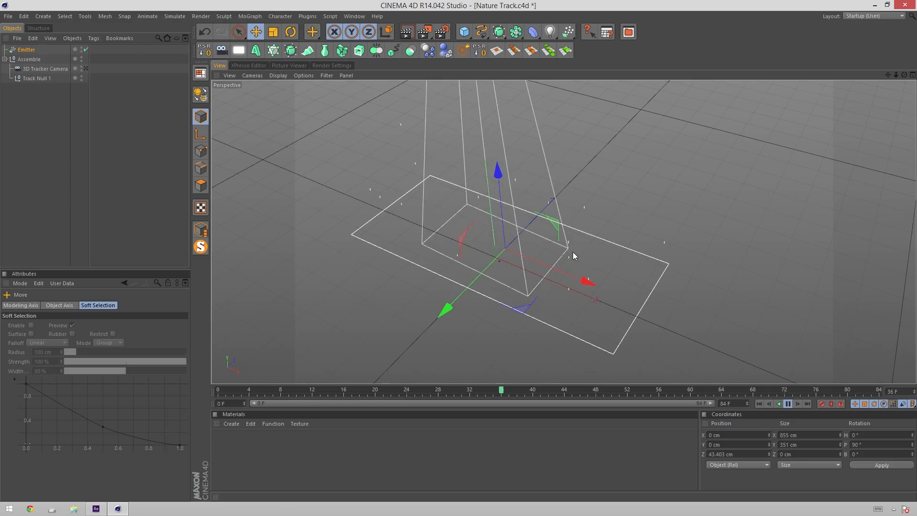
left_click(27, 49)
left_click(56, 305)
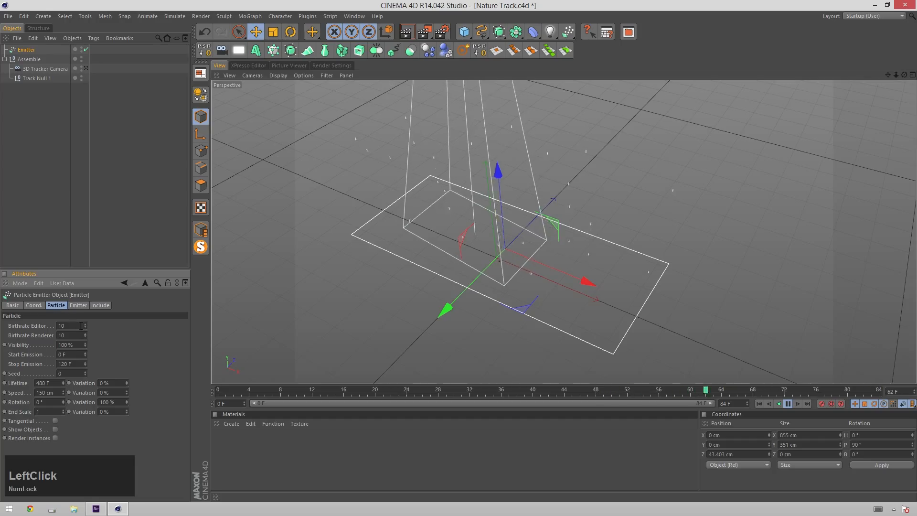
left_click(47, 393)
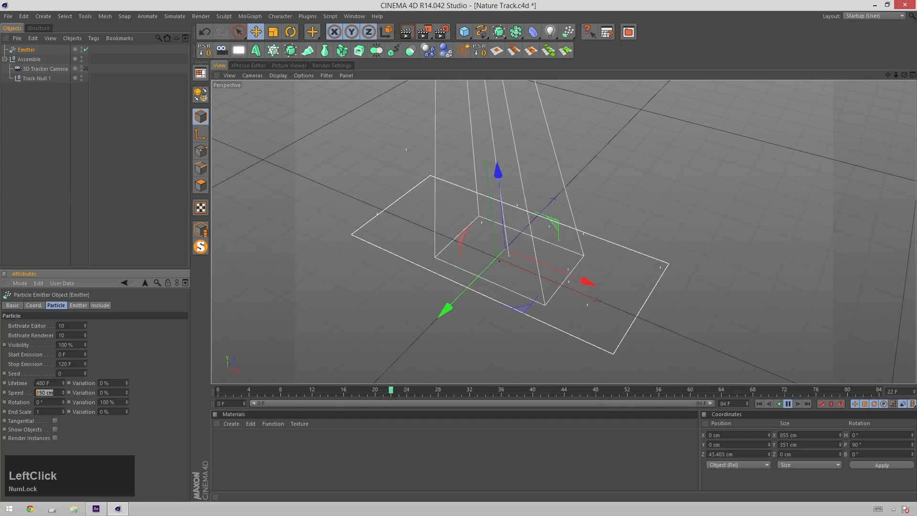
type("0")
key("KP_Enter")
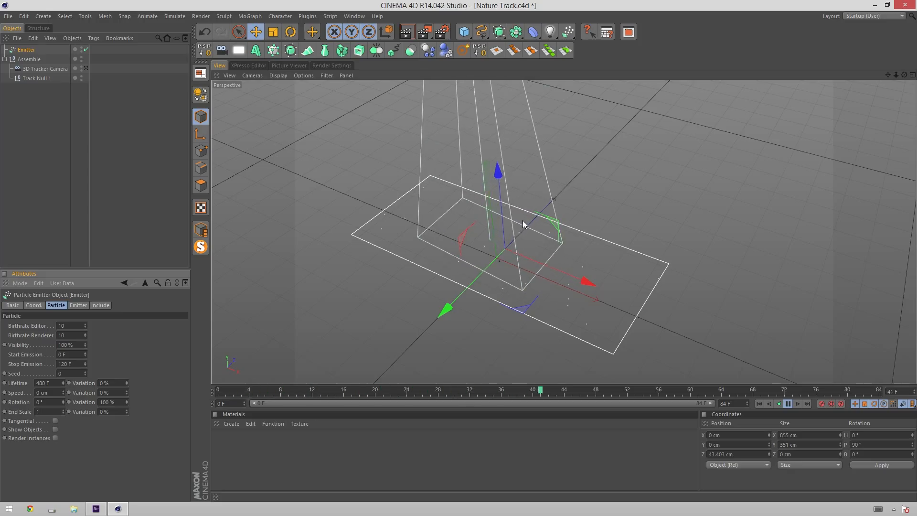
Step: Set the Emitter's editor and renderer birthrates to 50, preview the particles, and stop playback
left_click(62, 325)
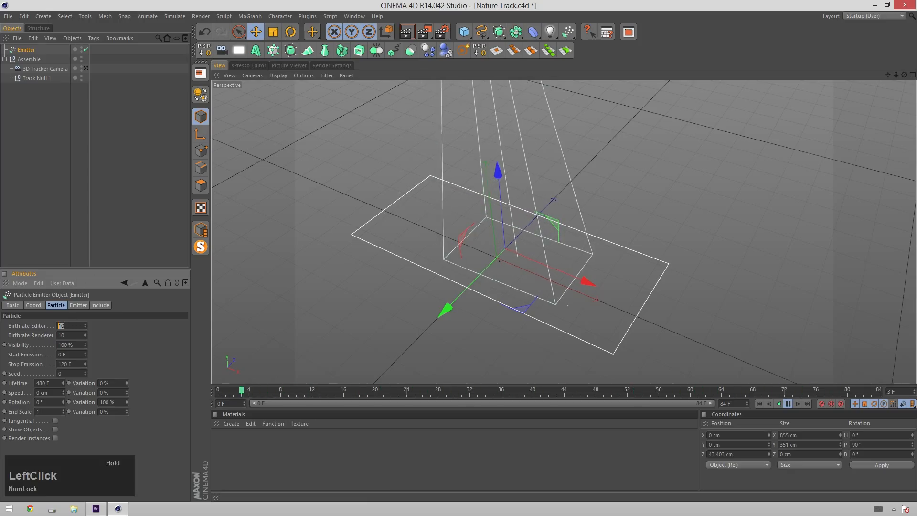
type("50")
key("Tab")
type("50")
key("KP_Enter")
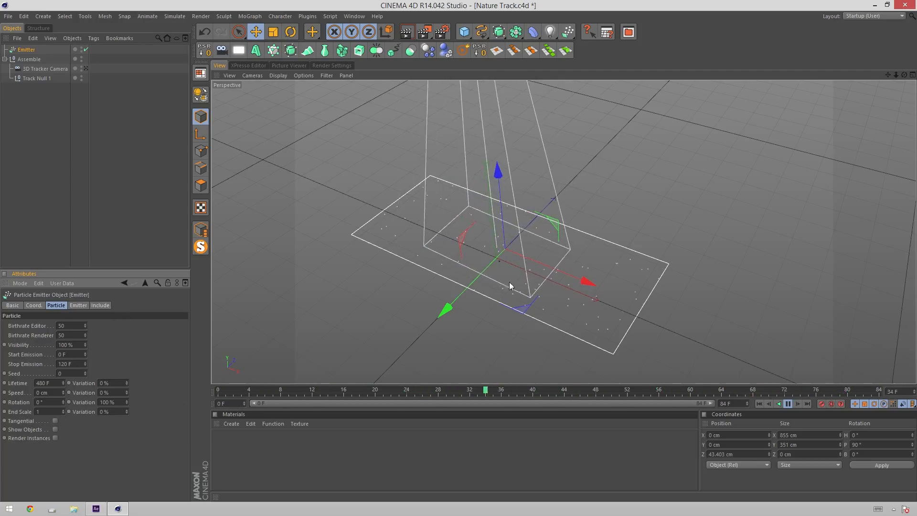
key("space")
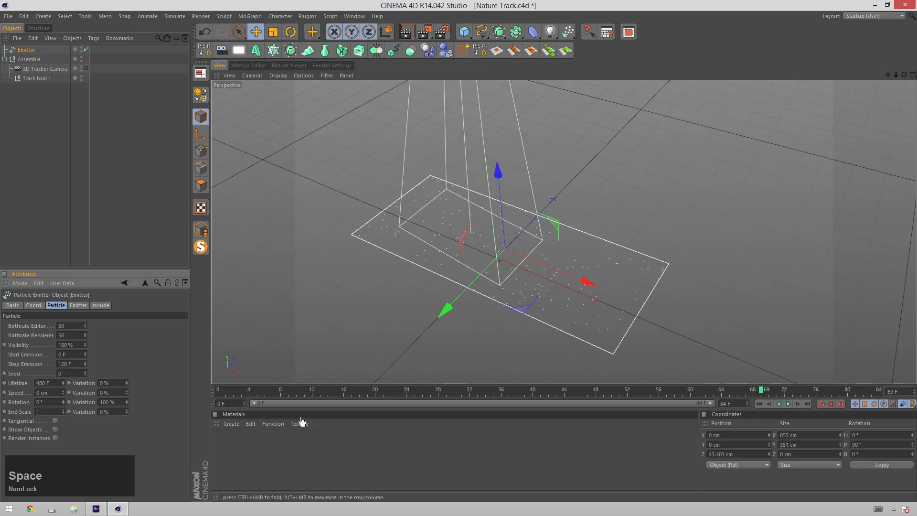
Step: Start the timeline at frame -5, extend the preview range to the full timeline, and play the animation from the new start
left_click(232, 403)
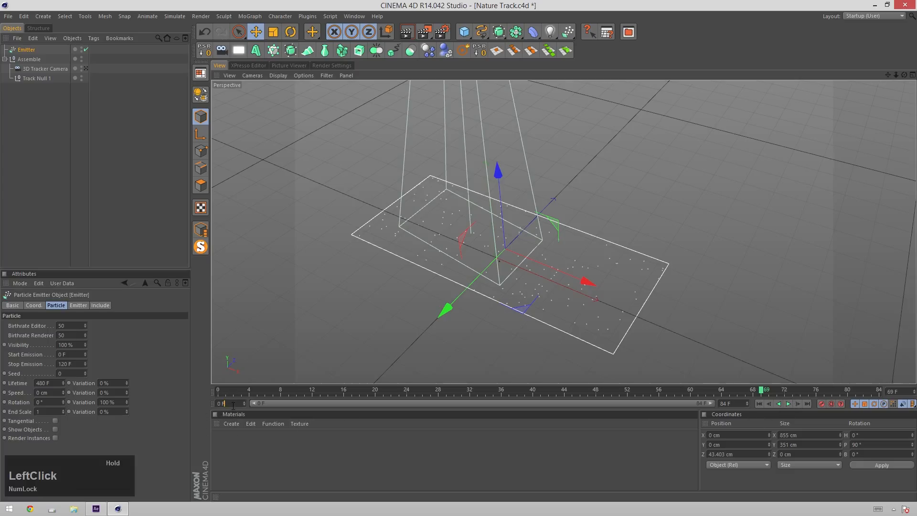
type("-5")
key("Return")
double_click(285, 404)
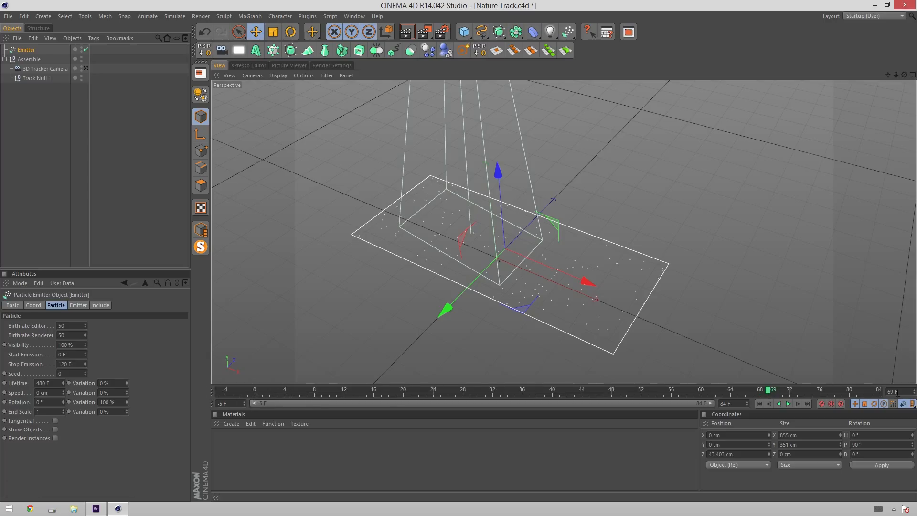
left_click(759, 404)
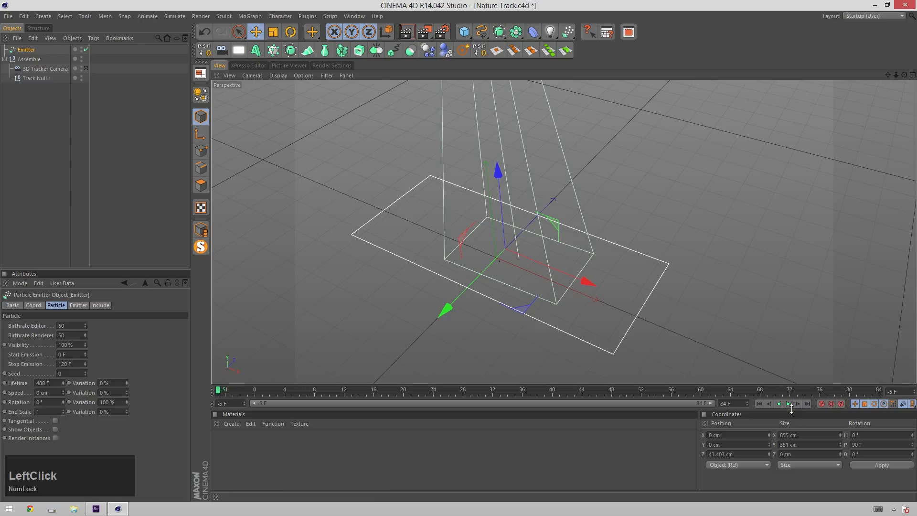
left_click(789, 404)
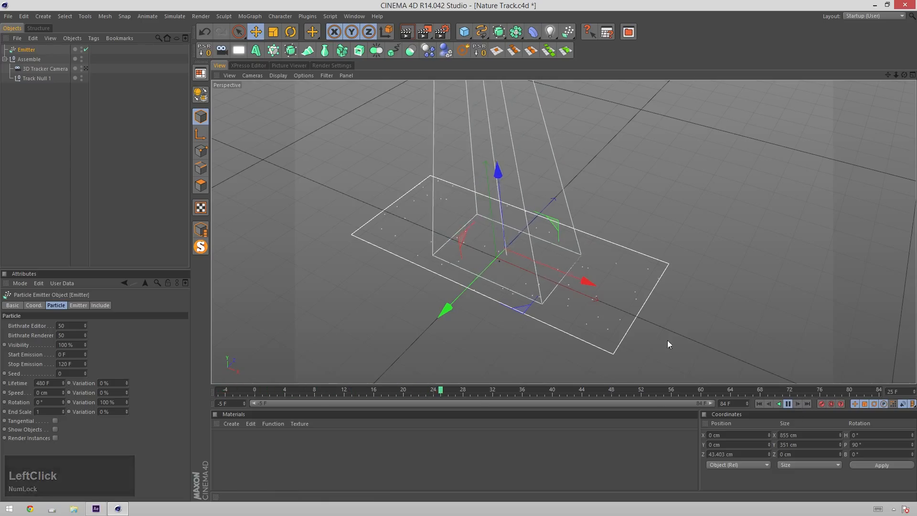
left_click(787, 404)
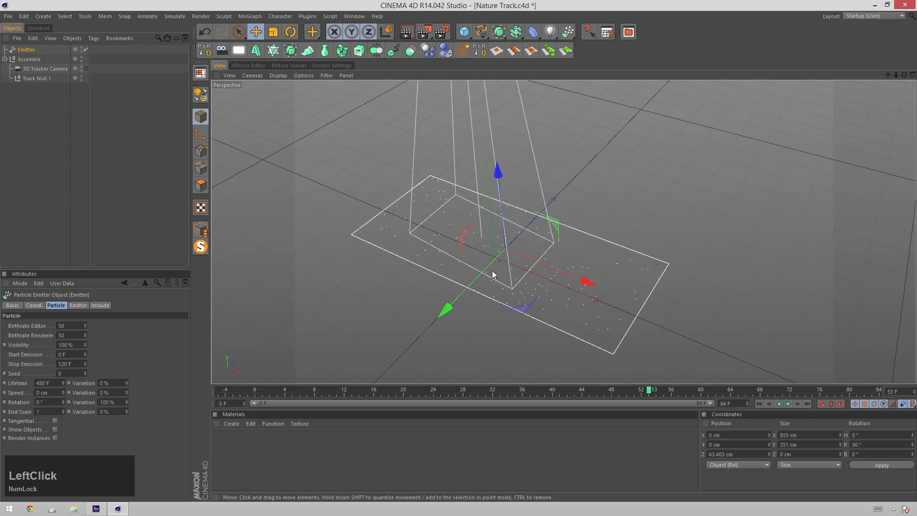
left_click(759, 404)
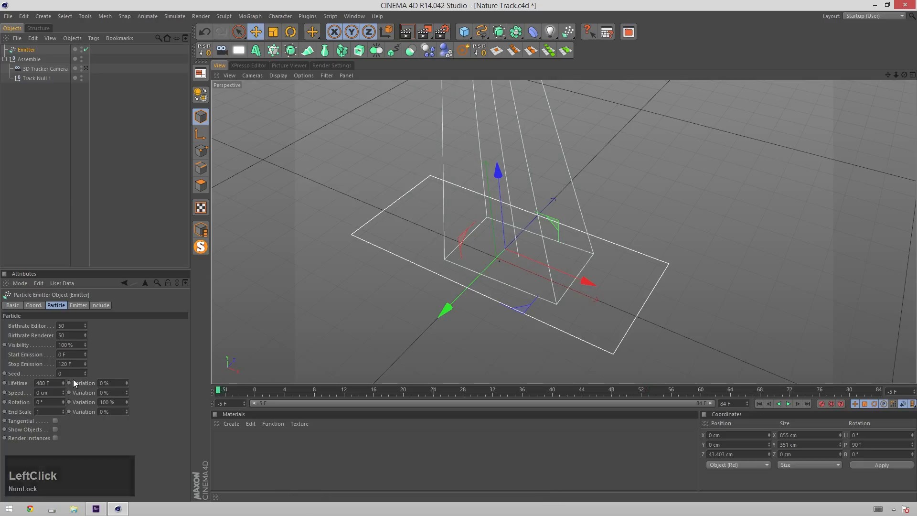
Step: Set the Emitter to start emission at frame -5 and stop emission at frame 0
left_click(79, 353)
type("-5")
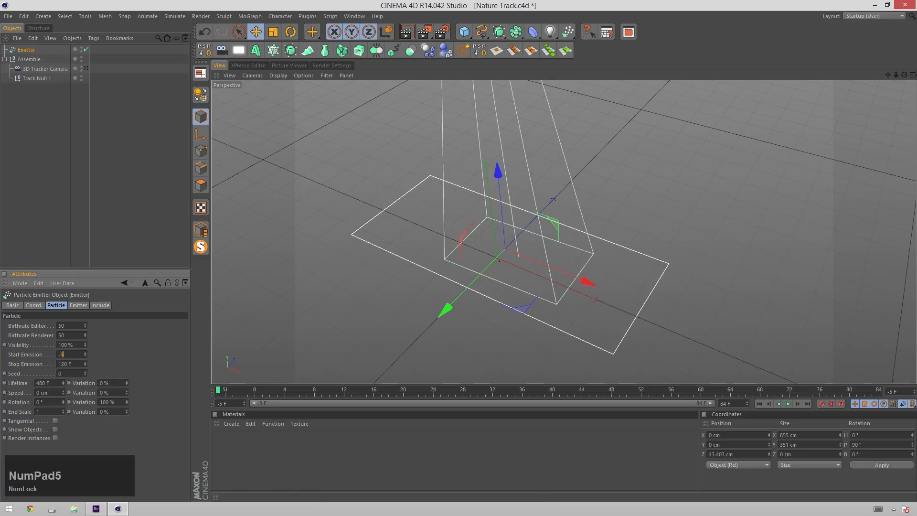
key("Tab")
type("0")
key("KP_Enter")
Step: Set the Emitter's editor and renderer birthrates to 100 and play the animation
left_click(71, 319)
type("100")
key("Tab")
type("100")
key("KP_Enter")
left_click(789, 404)
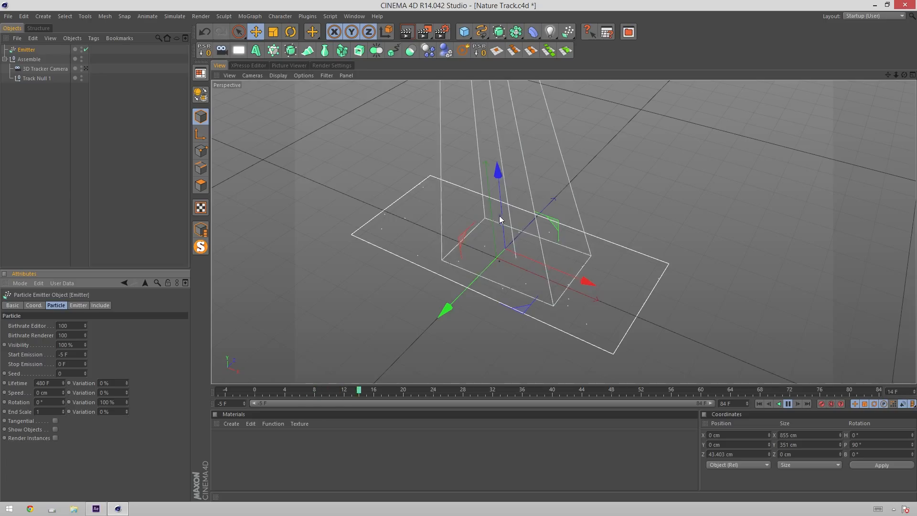
Step: Raise the Emitter's editor and renderer birthrates to 1000 and check the particles through the 3D Tracker Camera
left_click(85, 326)
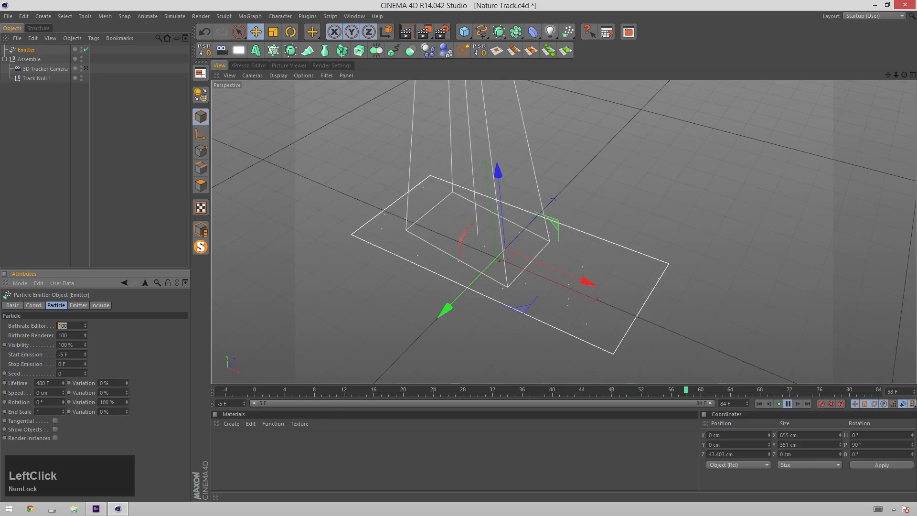
type("0")
key("Tab")
type("1000")
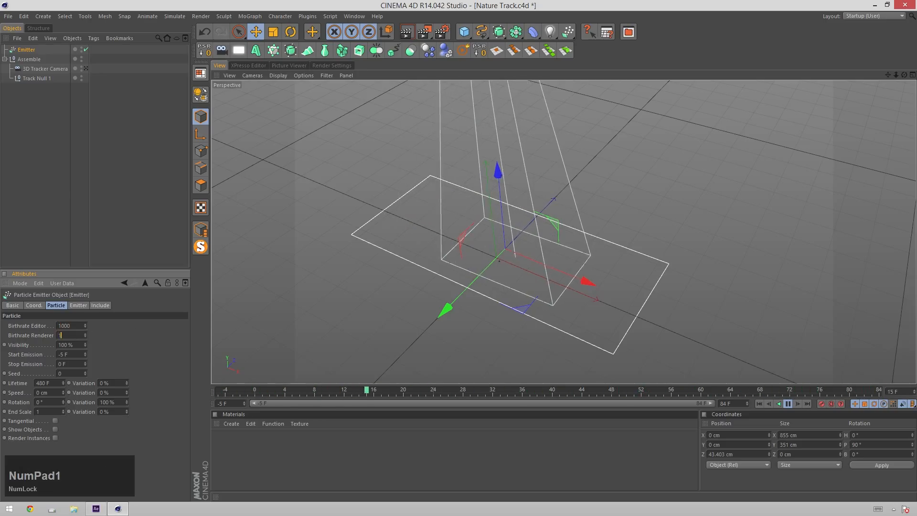
key("KP_Enter")
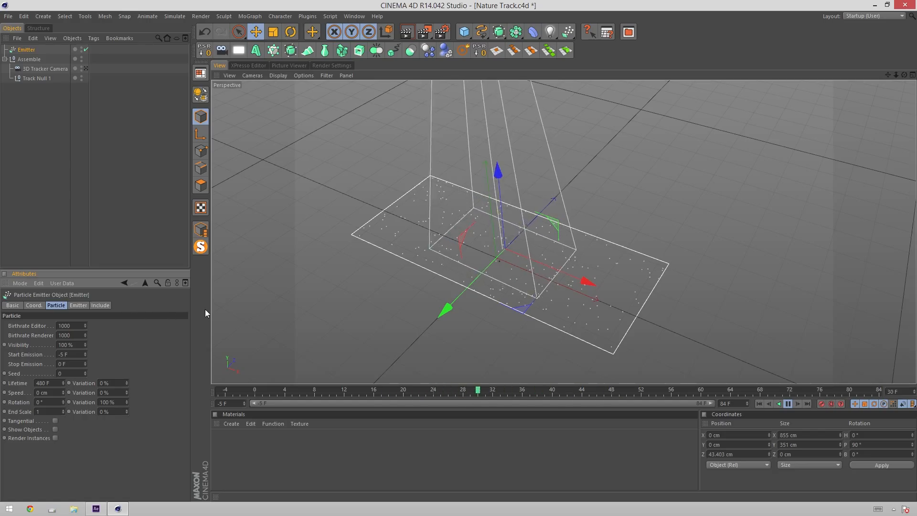
left_click(86, 69)
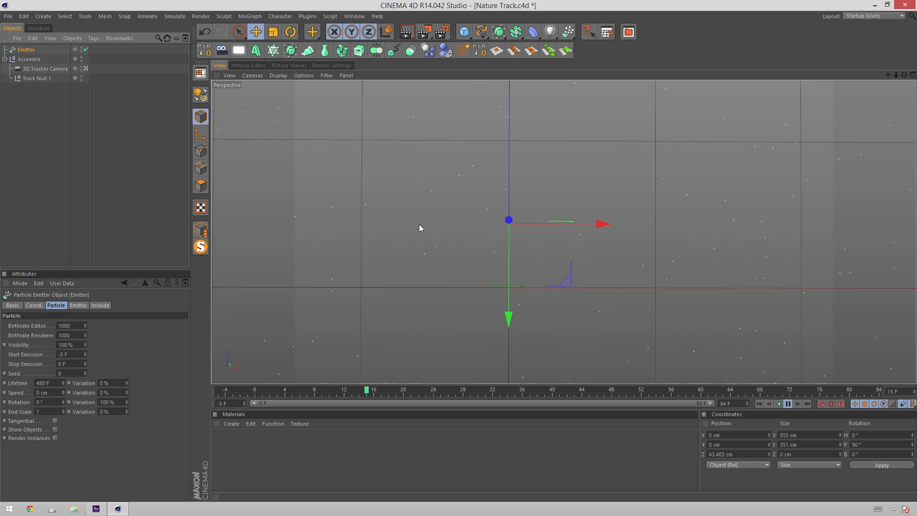
left_click(86, 68)
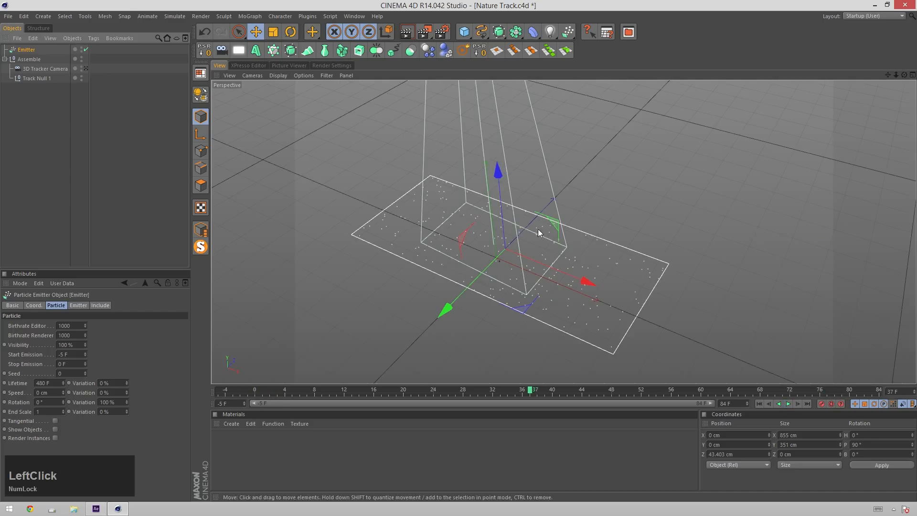
Step: Lower the Emitter to a Y position of about -198.6 cm at frame -5 and keyframe that Y position
left_click_drag(529, 390, 67, 385)
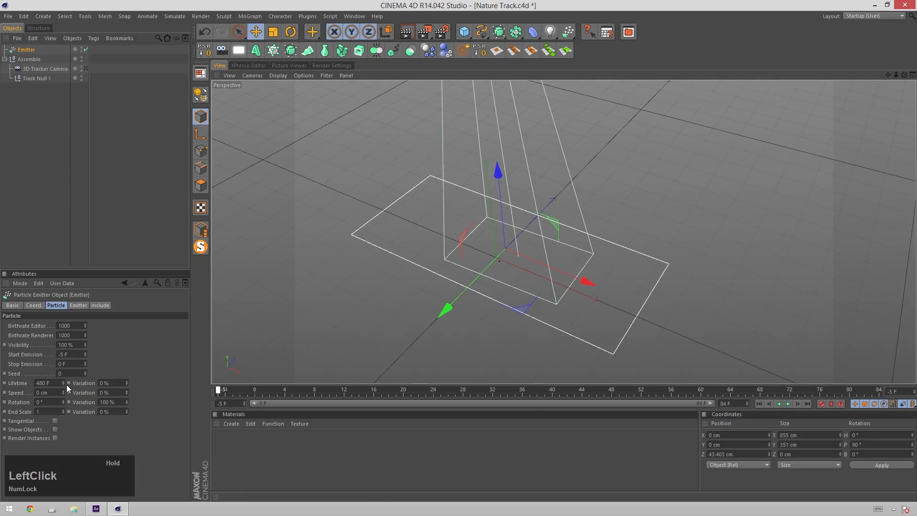
left_click(34, 305)
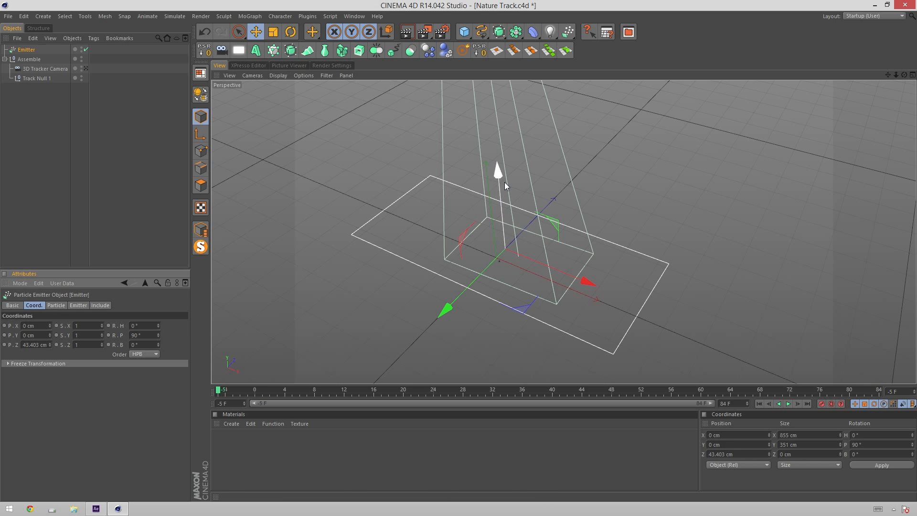
left_click_drag(504, 182, 502, 225)
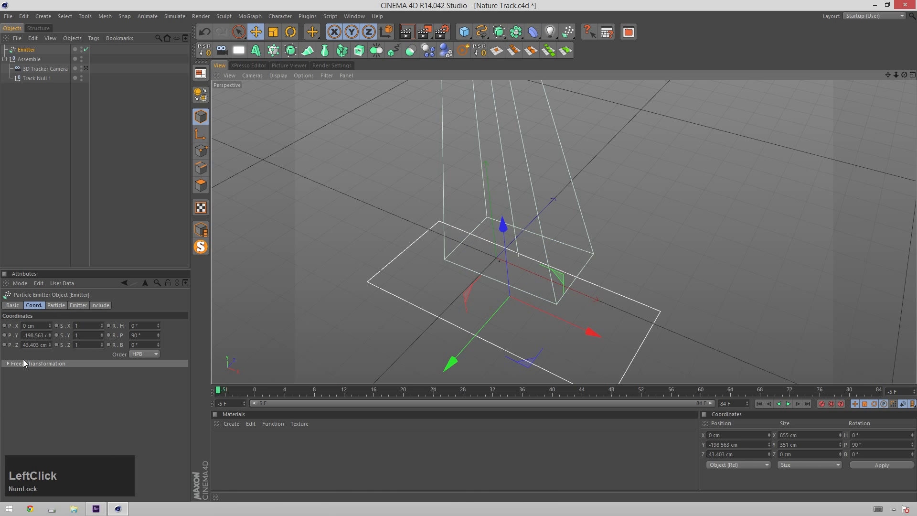
left_click(4, 334, "ctrl")
Step: Raise the Emitter to about 159.6 cm in Y at frame 0, keyframe that Y position, and play the animation to check the particle spread
left_click(225, 390)
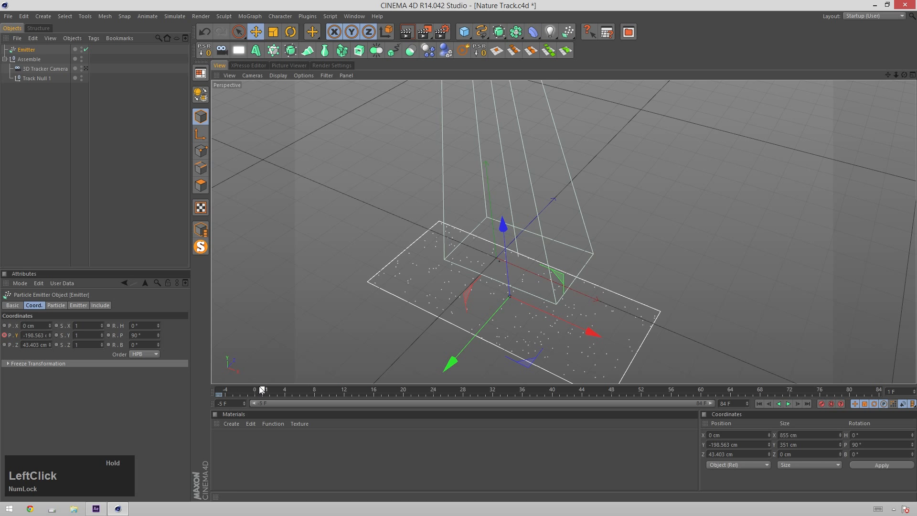
left_click_drag(262, 391, 256, 391)
left_click_drag(503, 225, 503, 136)
left_click(5, 335, "ctrl")
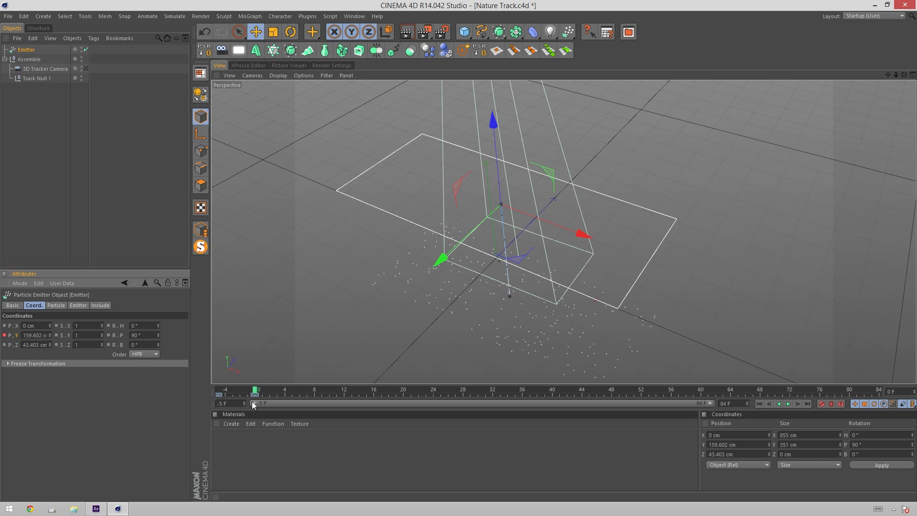
mouse_move(256, 392)
left_mouse_down()
mouse_move(228, 391)
mouse_move(257, 379)
left_mouse_up()
left_click_drag(658, 256, 483, 306, "alt")
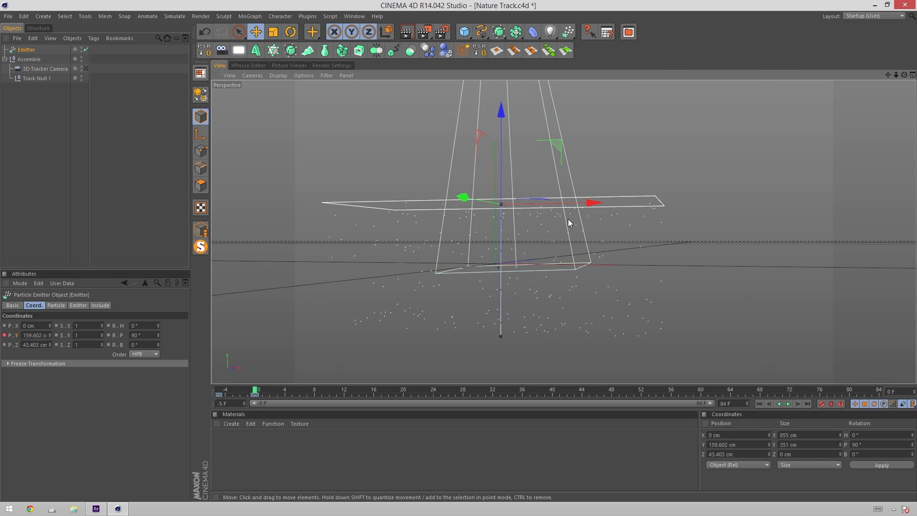
left_click_drag(256, 391, 173, 299)
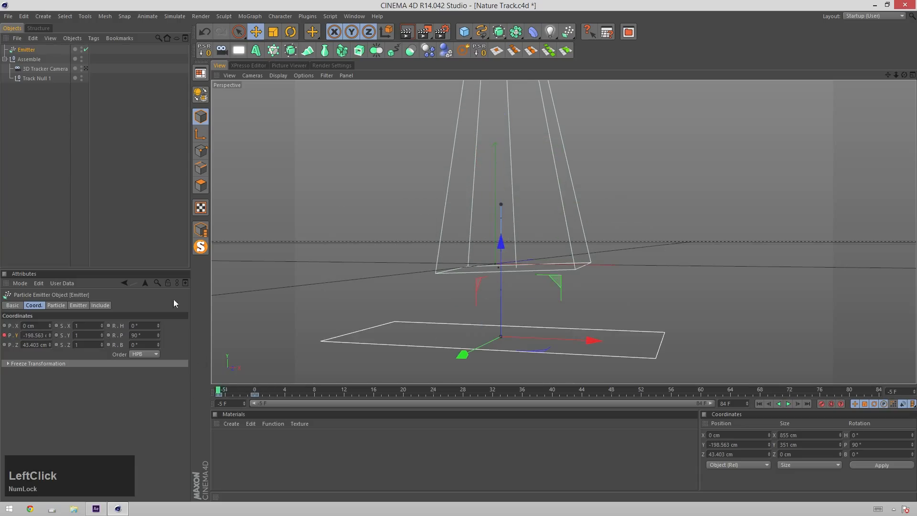
left_click(789, 405)
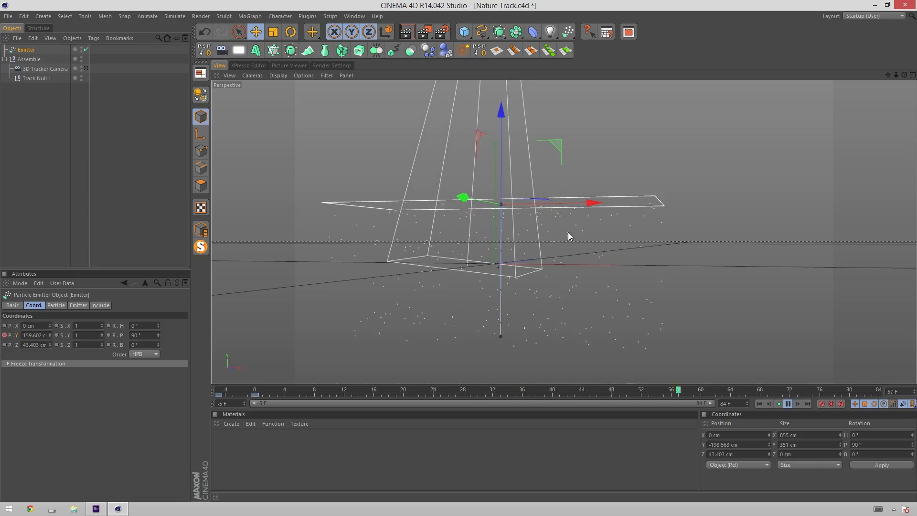
Step: Add a Turbulence particle modifier to the scene
left_click(27, 49)
left_click(572, 33)
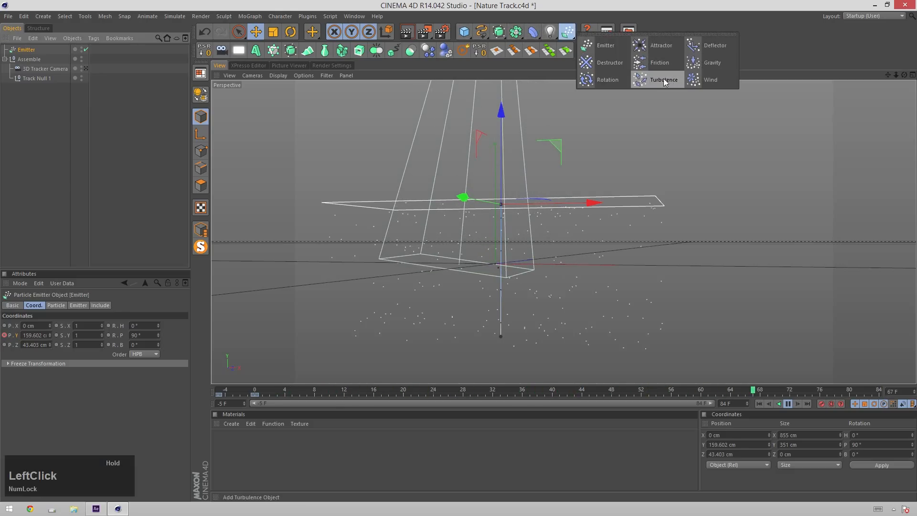
left_click(664, 78)
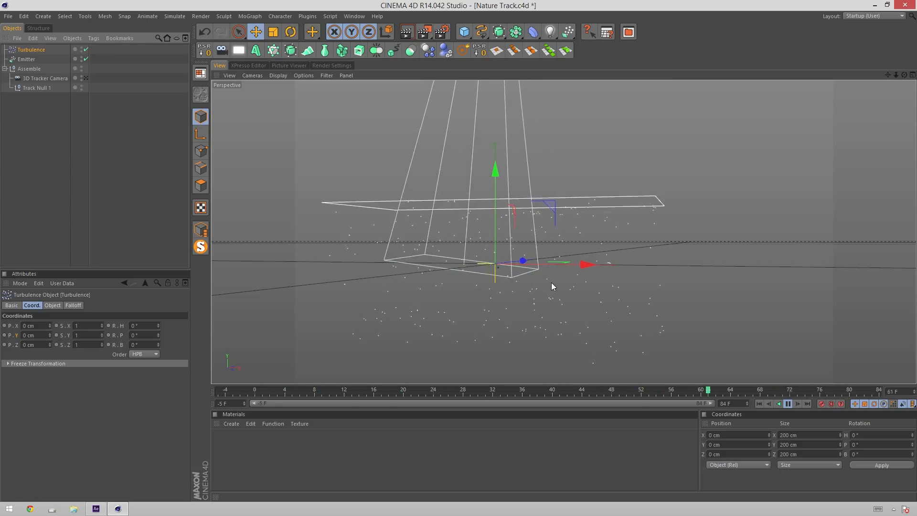
Step: Set the Turbulence object's mode to Aerodynamics Wind and view the scene through the 3D Tracker Camera
left_click(28, 58)
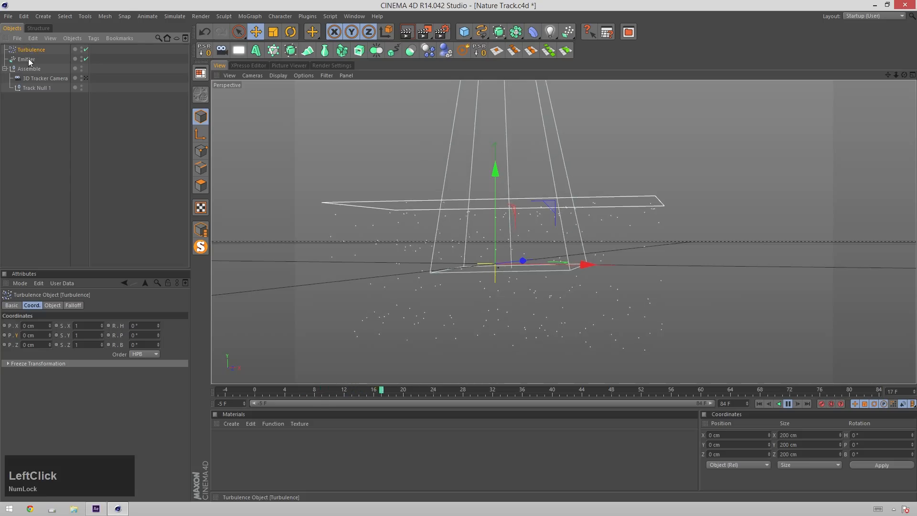
left_click(57, 304)
left_click(57, 354)
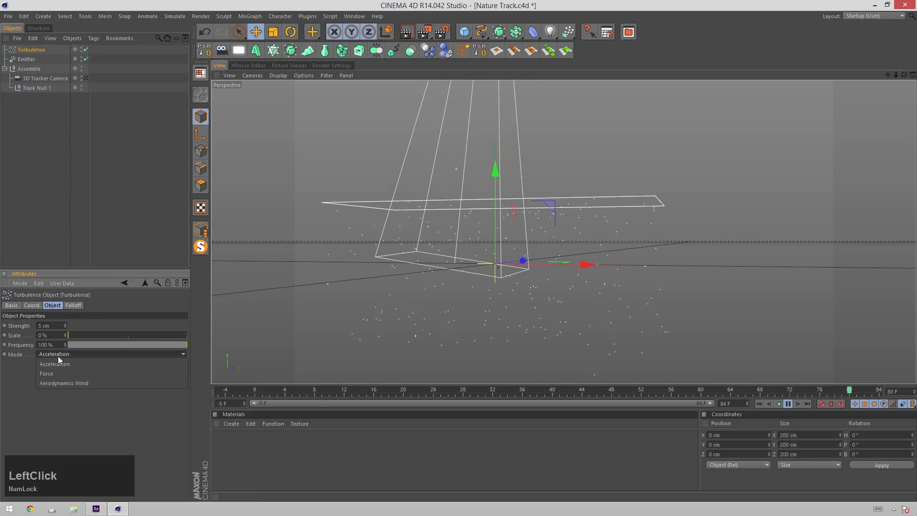
left_click(66, 383)
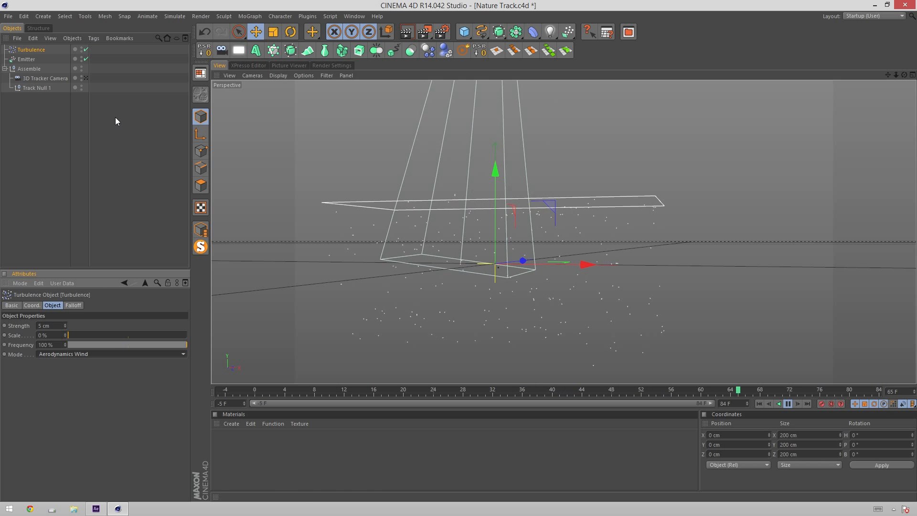
left_click(85, 78)
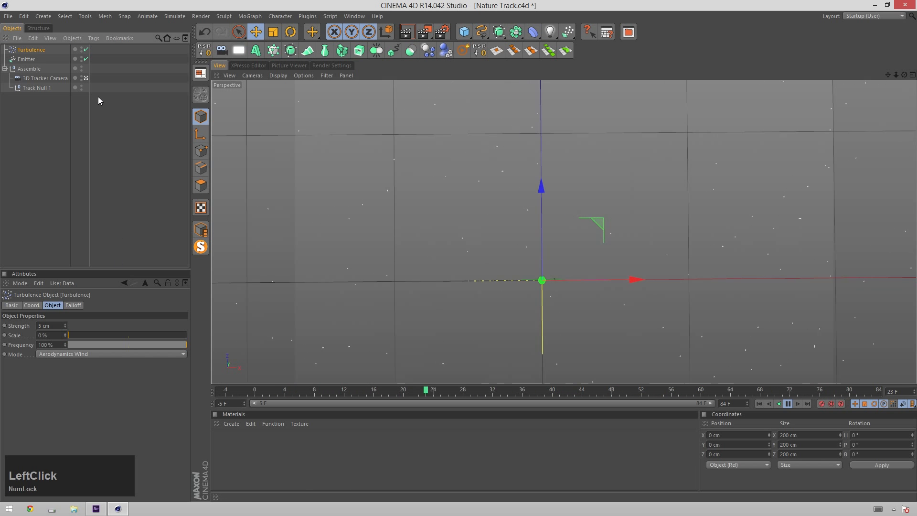
Step: Turn on Use Color for the Emitter and set its display color to bright green
left_click(23, 58)
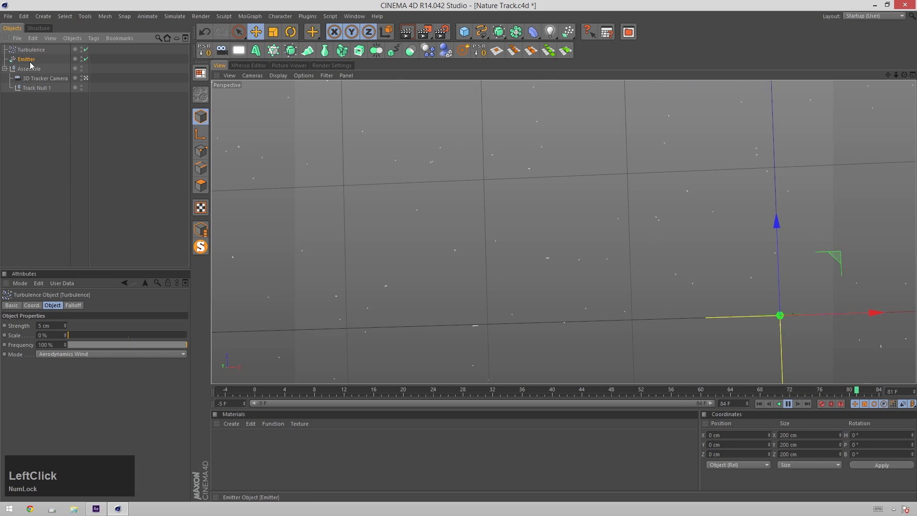
left_click(22, 306)
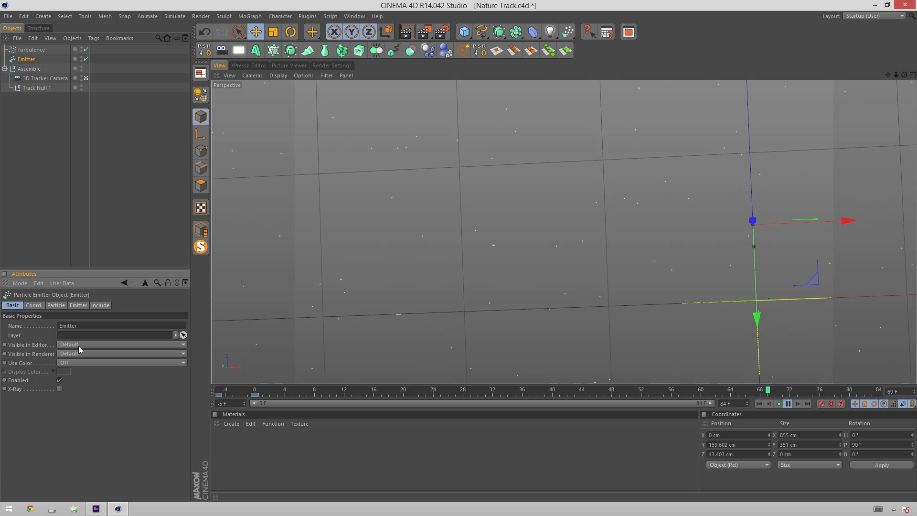
left_click(79, 363)
left_click(68, 381)
left_click(65, 371)
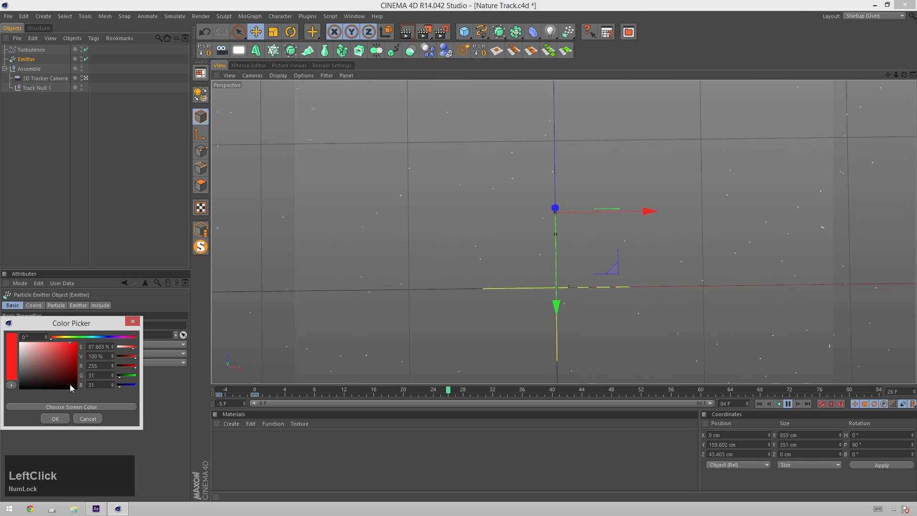
left_click(62, 417)
left_click(63, 372)
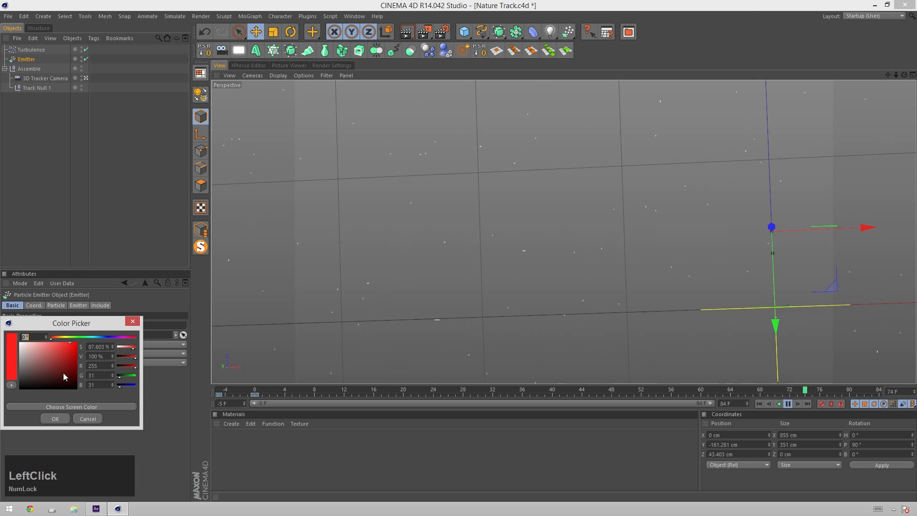
left_click(79, 337)
left_click(53, 420)
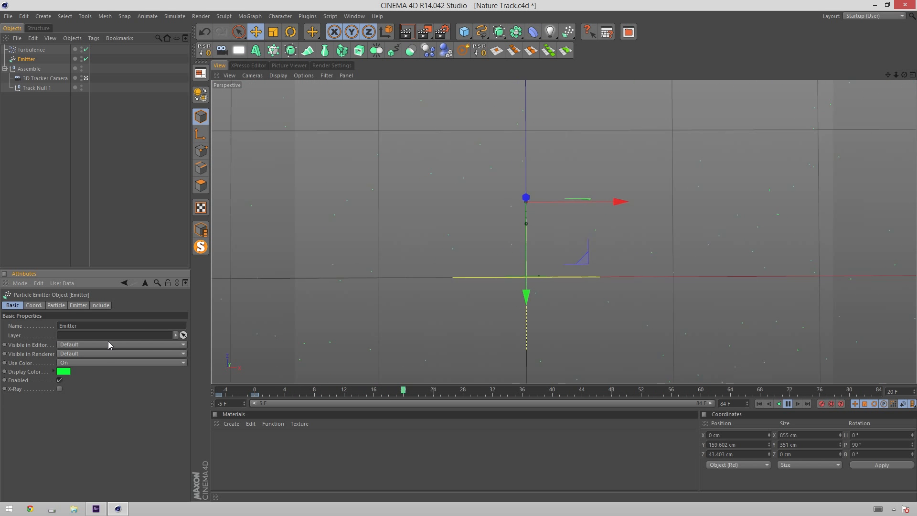
Step: Set the Turbulence strength to 3 cm and lower its frequency to about 61.55%
left_click(39, 54)
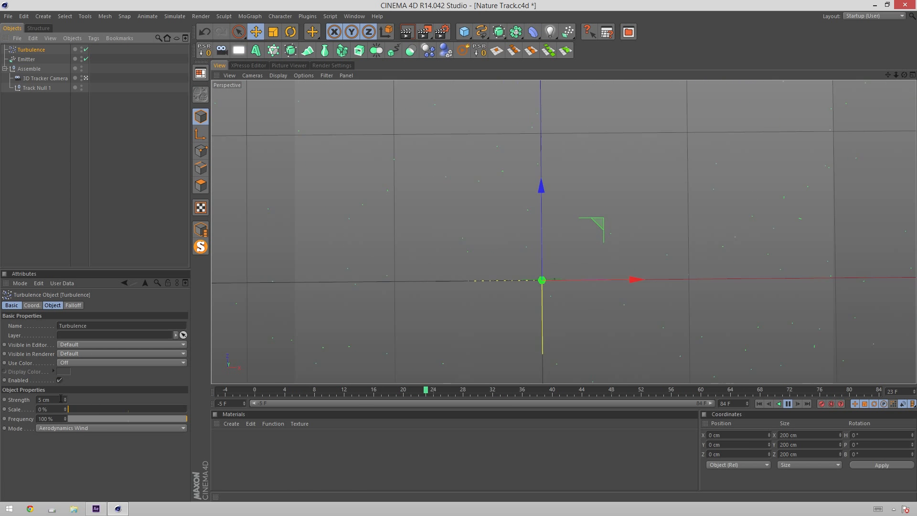
left_click_drag(69, 409, 38, 400)
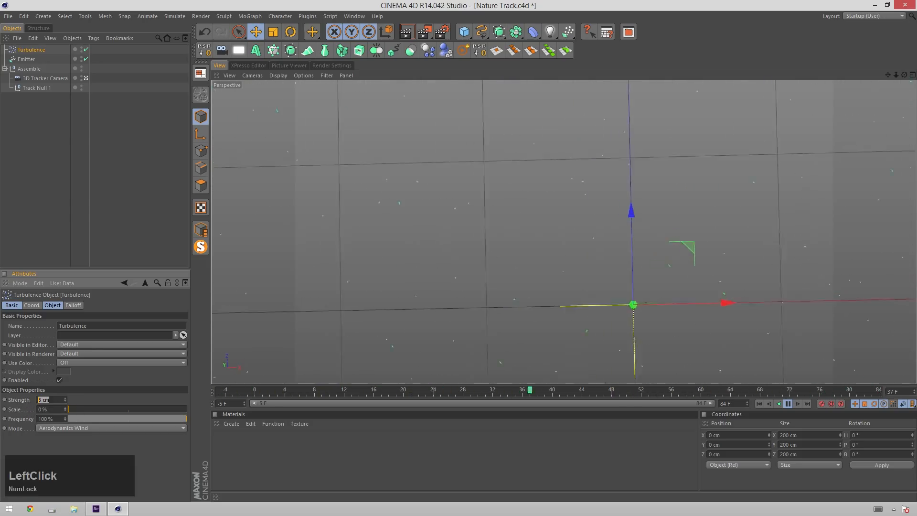
left_click_drag(186, 420, 160, 416)
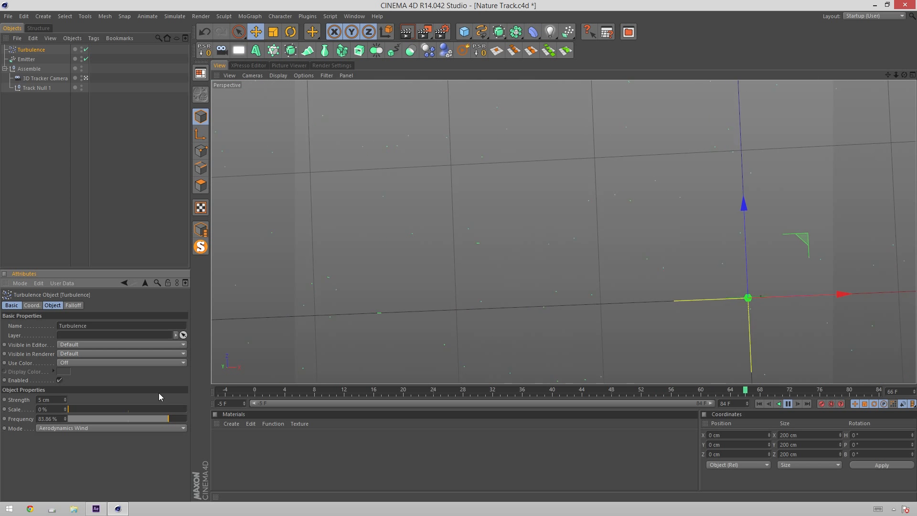
left_click(142, 419)
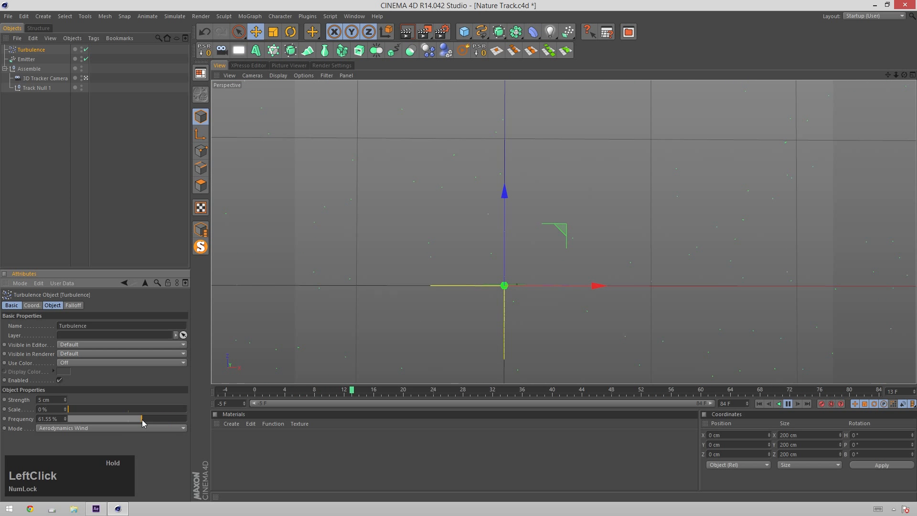
type("3")
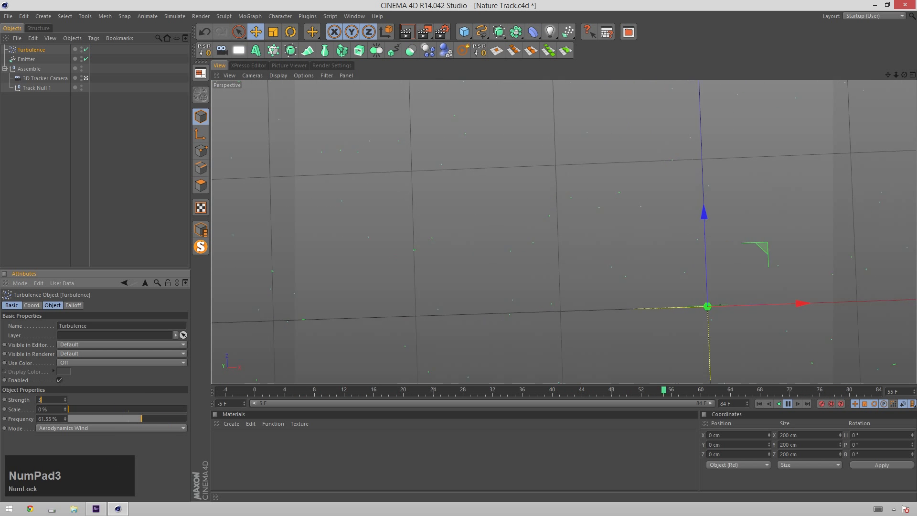
key("Return")
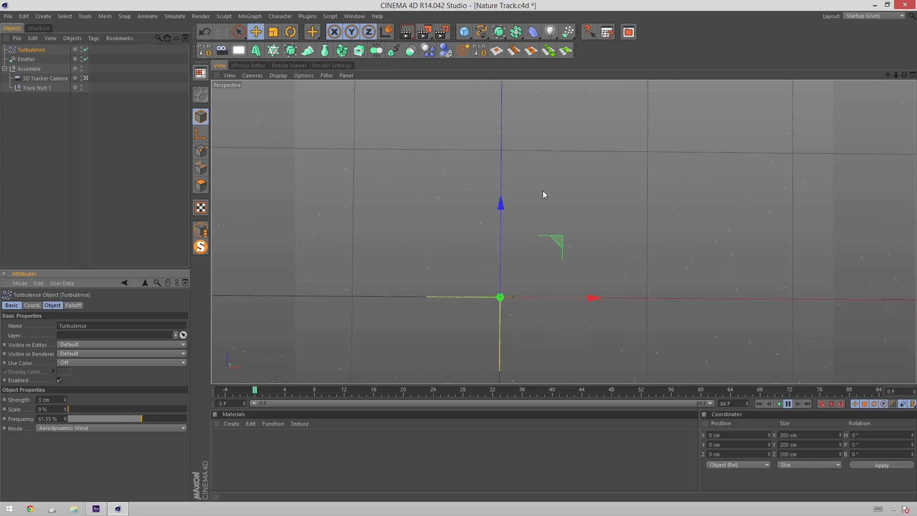
Step: Stop the animation playback and render the current view to check whether the particles render, then deselect all objects
left_click(787, 404)
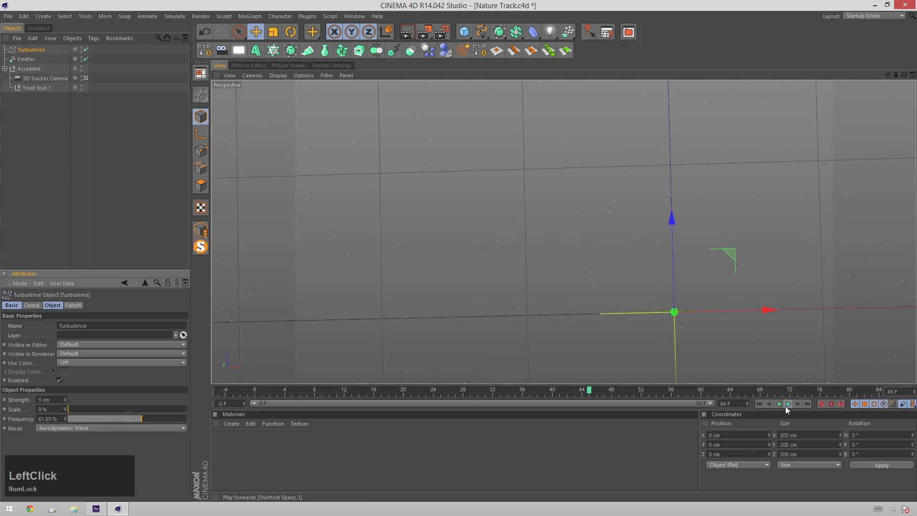
key("ctrl+r")
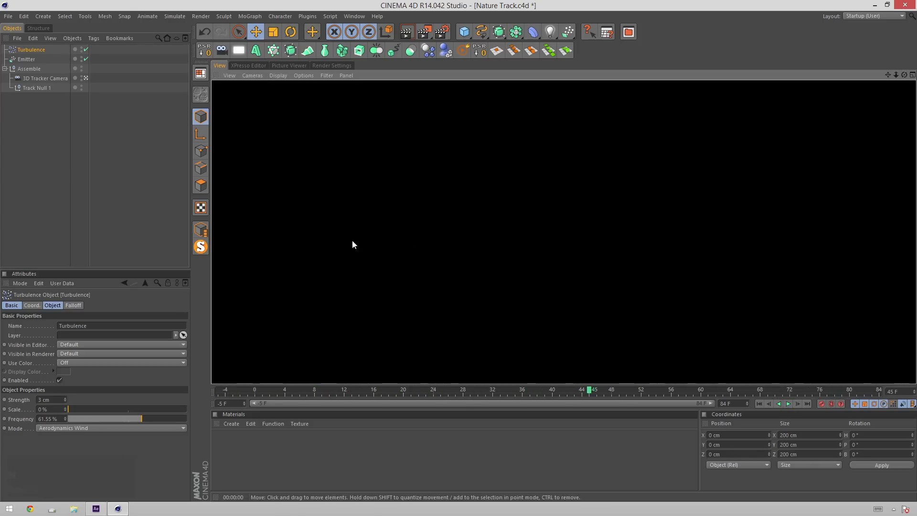
left_click(129, 166)
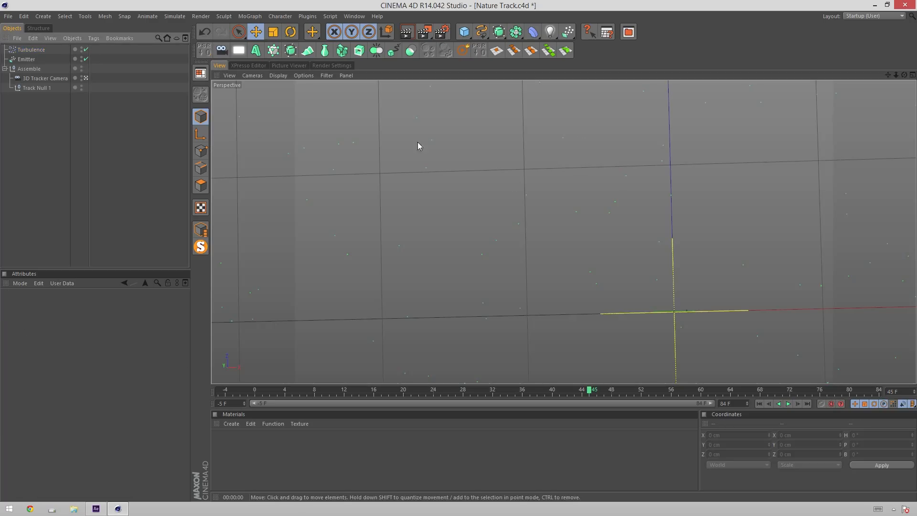
Step: Add a MoGraph Cloner in Object mode and assign the Emitter as its object
left_click(273, 50)
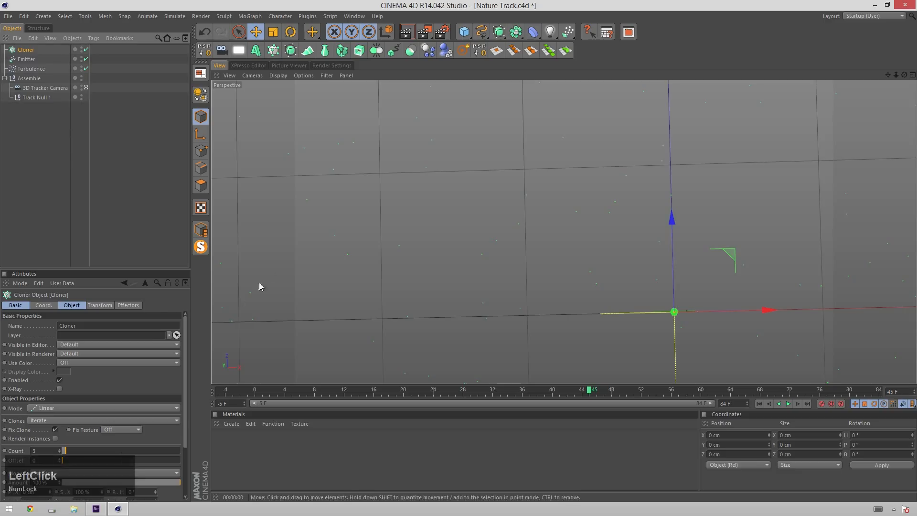
left_click(80, 305)
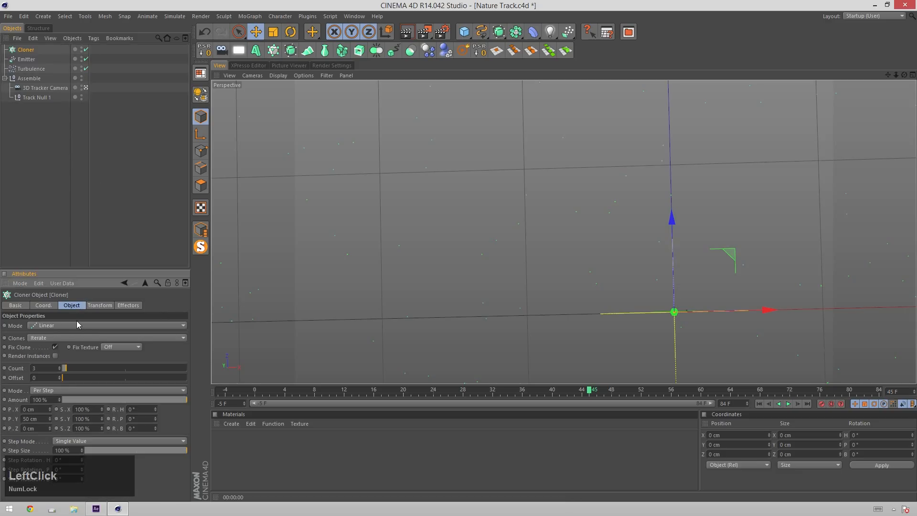
left_click(81, 323)
left_click(76, 333)
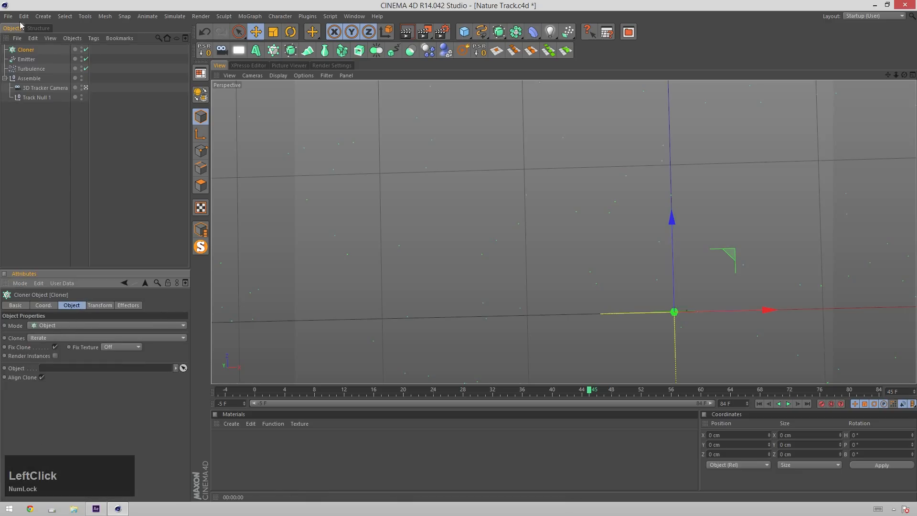
left_click_drag(28, 60, 98, 368)
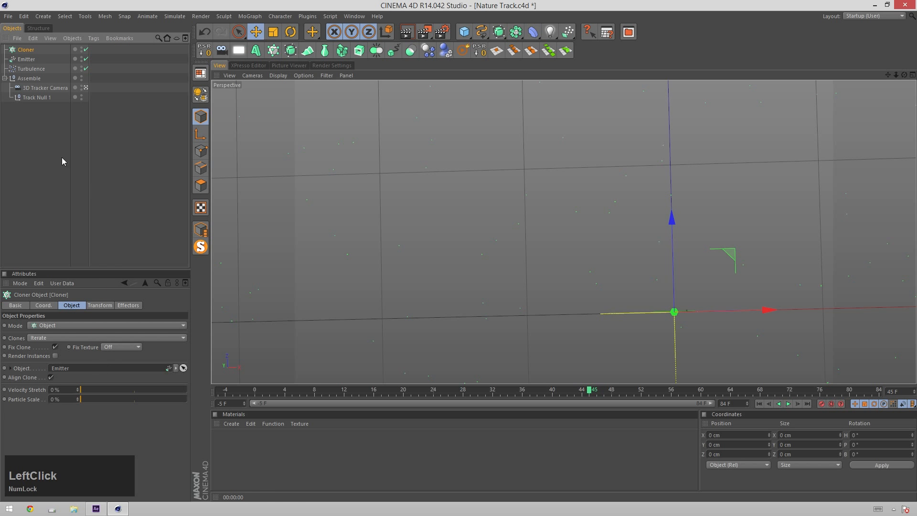
Step: Create a Disc with 8 rotation segments and a 0.7 cm outer radius, and make it a child of the Cloner
left_click(469, 38)
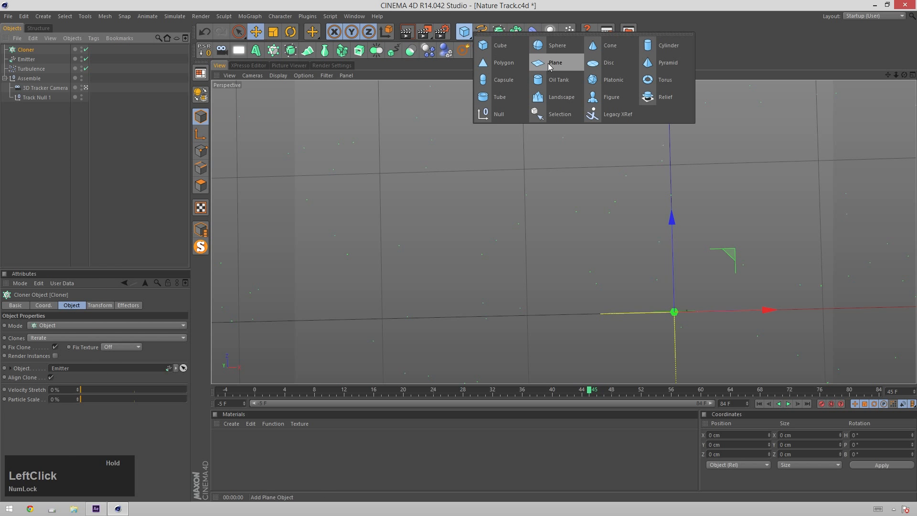
left_click(650, 63)
left_click(62, 344)
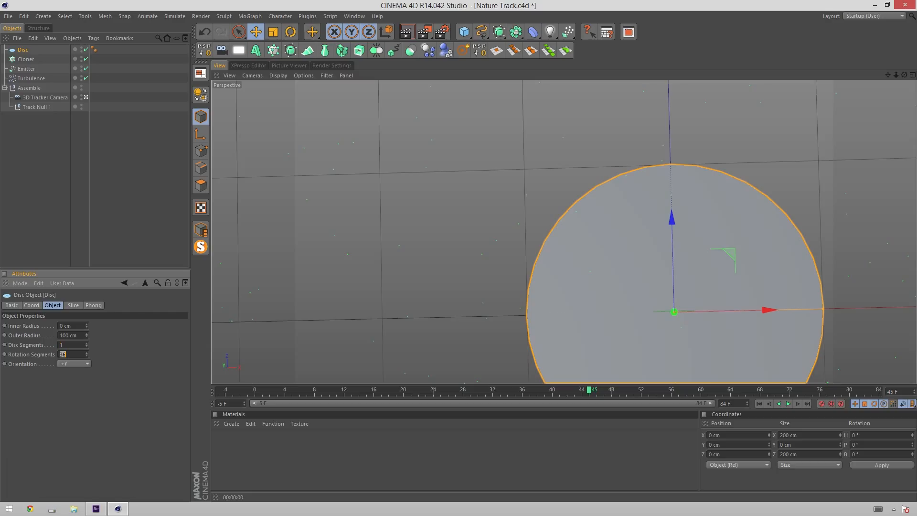
type("8")
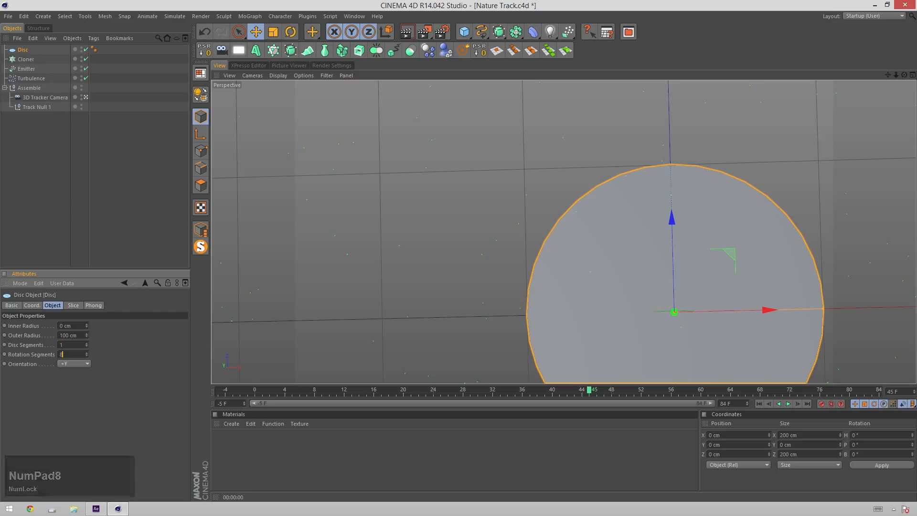
left_click(84, 334)
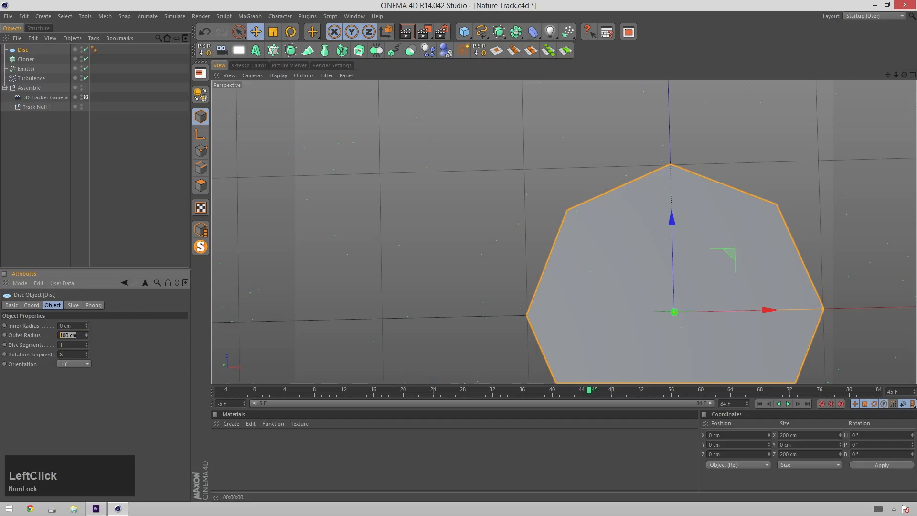
type("0.7")
key("Return")
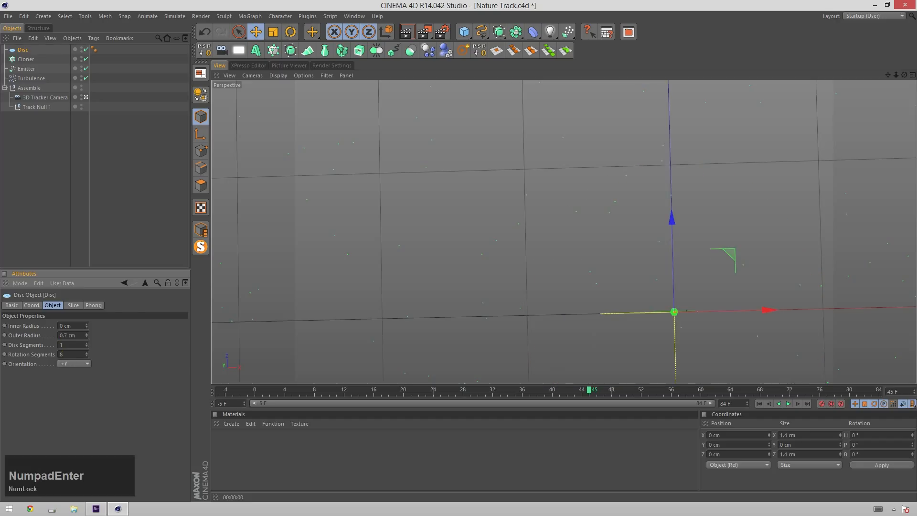
left_click(25, 53)
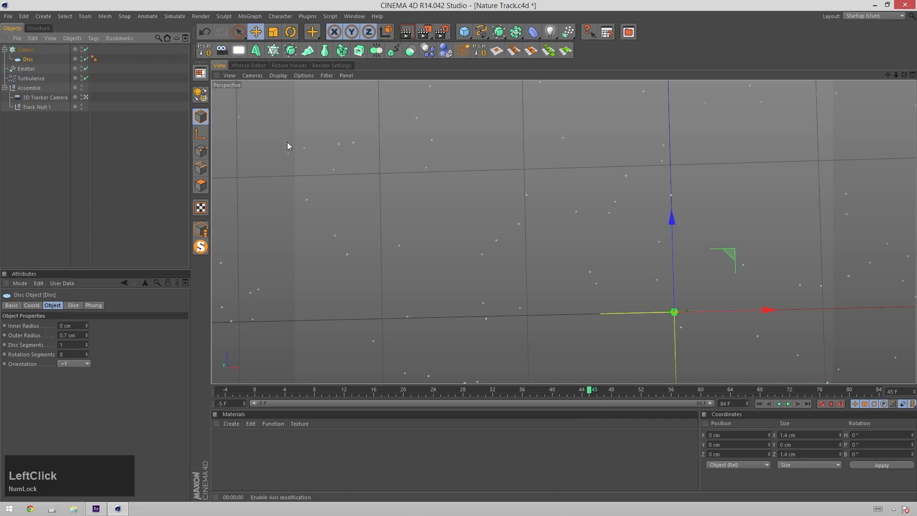
Step: Create a new material, apply it to the Disc, and render the view to check the particles
double_click(300, 457)
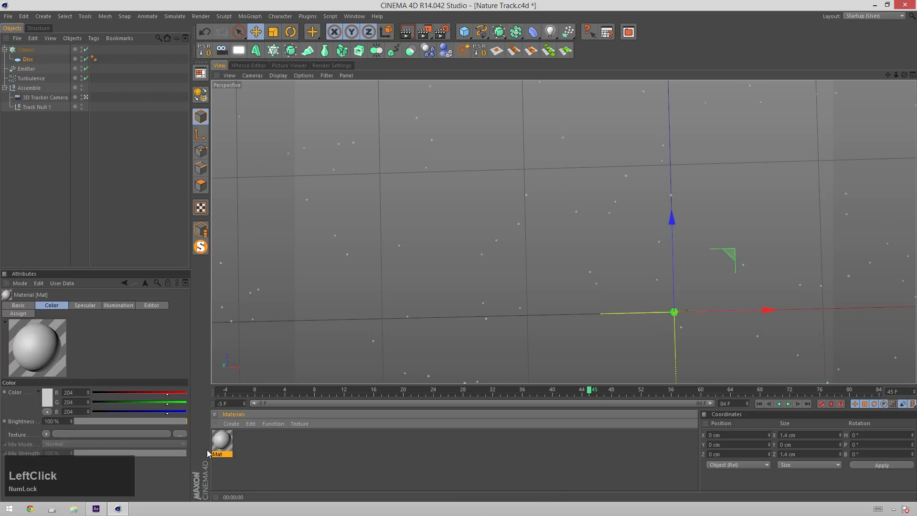
left_click_drag(45, 68, 28, 59)
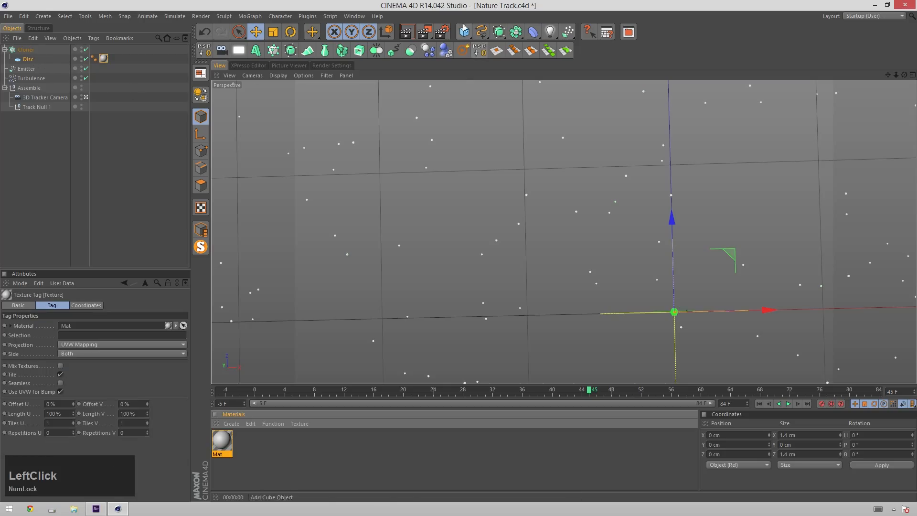
left_click(412, 33)
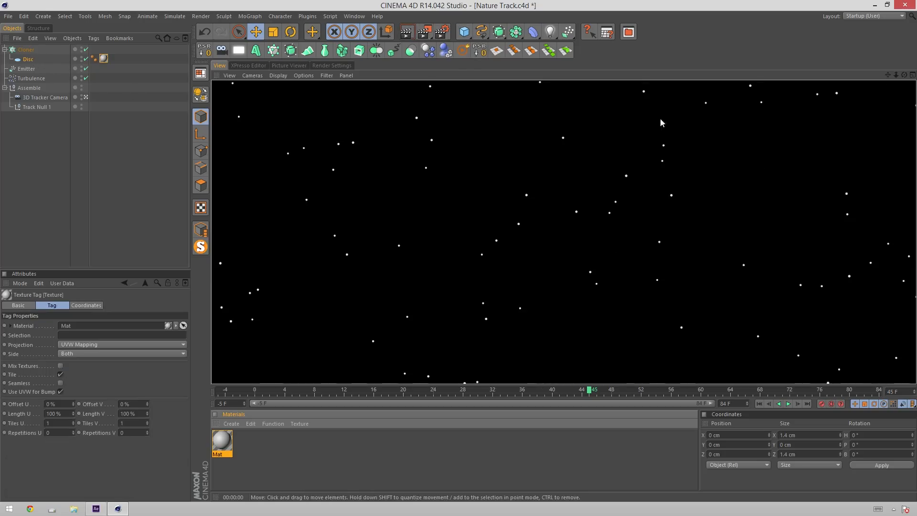
Step: Set the render output to a quarter of its size, 480 x 270 pixels, with the frame range on All Frames
left_click(788, 404)
left_click(331, 65)
type("/4")
key("Return")
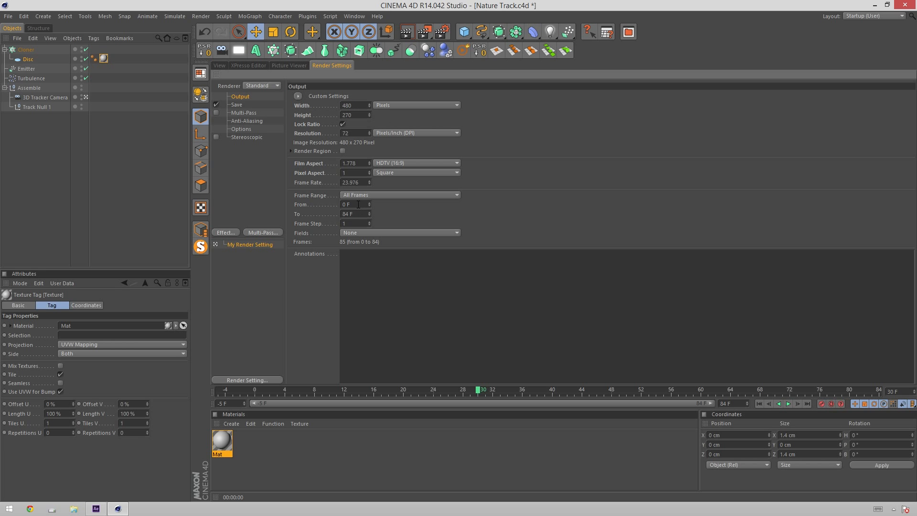
Step: Render the animation to the Picture Viewer and play back the rendered frames to check the particle motion
key("shift+r")
key("Return")
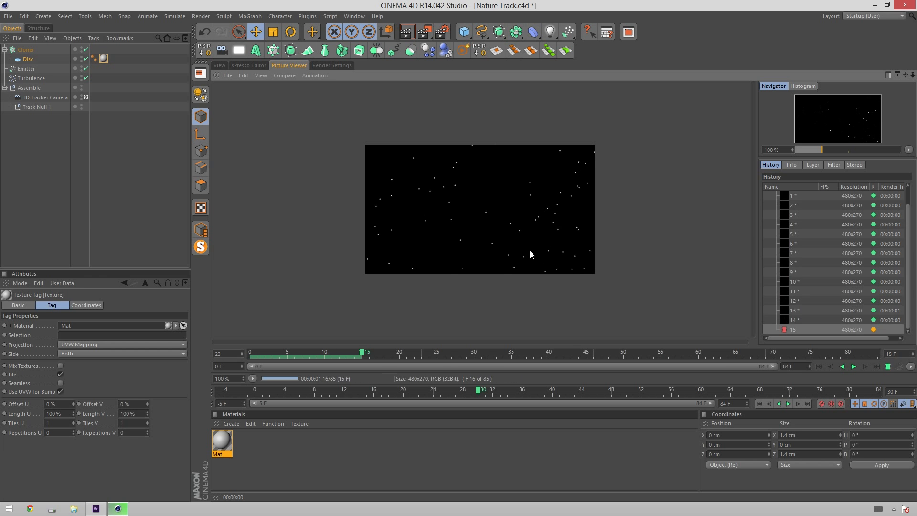
left_click(853, 366)
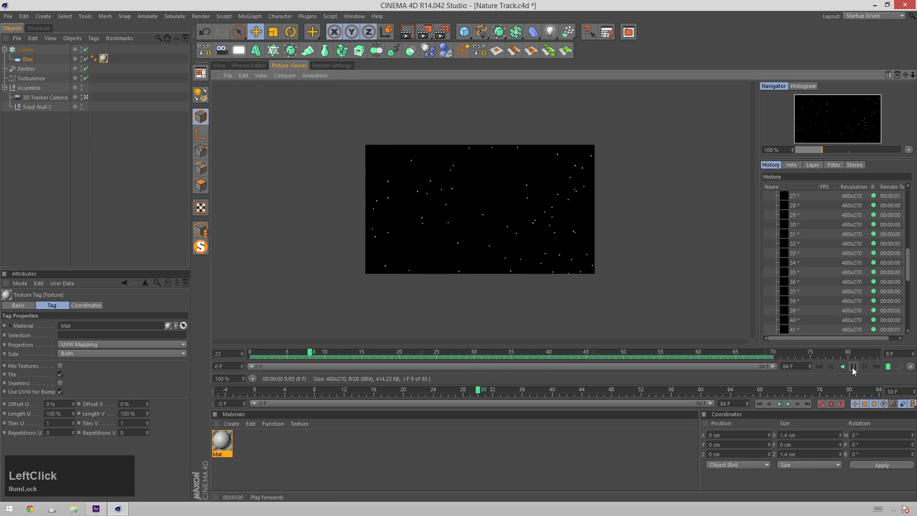
left_click(856, 366)
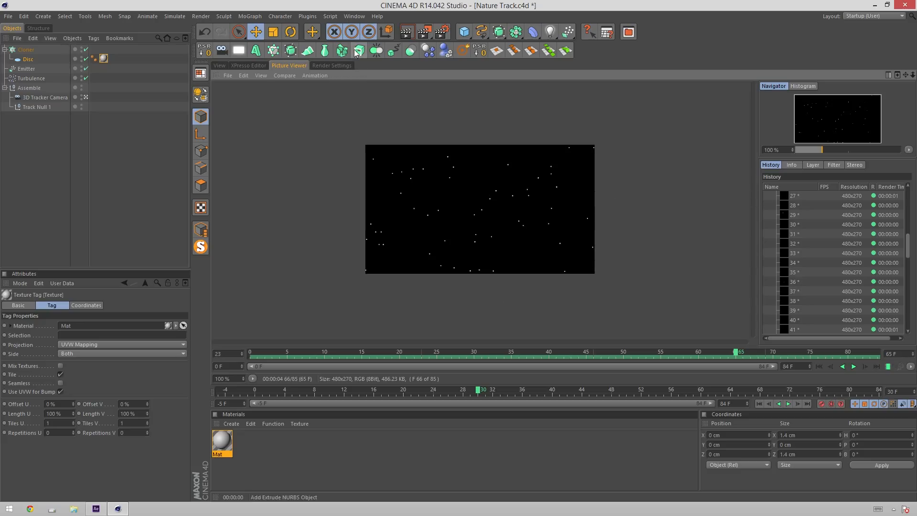
Step: Add a Depth of Field effect to the render settings with 10% blur strength, 20% distance blur and Use Gradients enabled
left_click(333, 67)
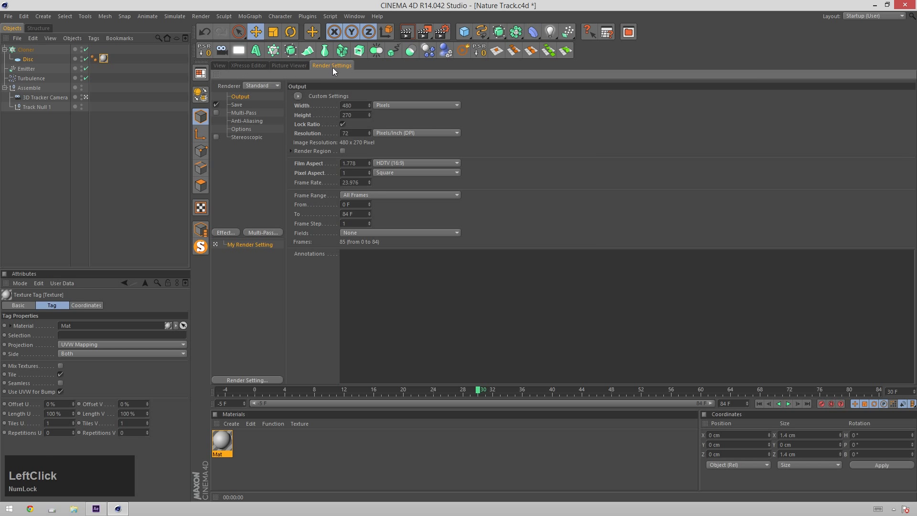
left_click(224, 232)
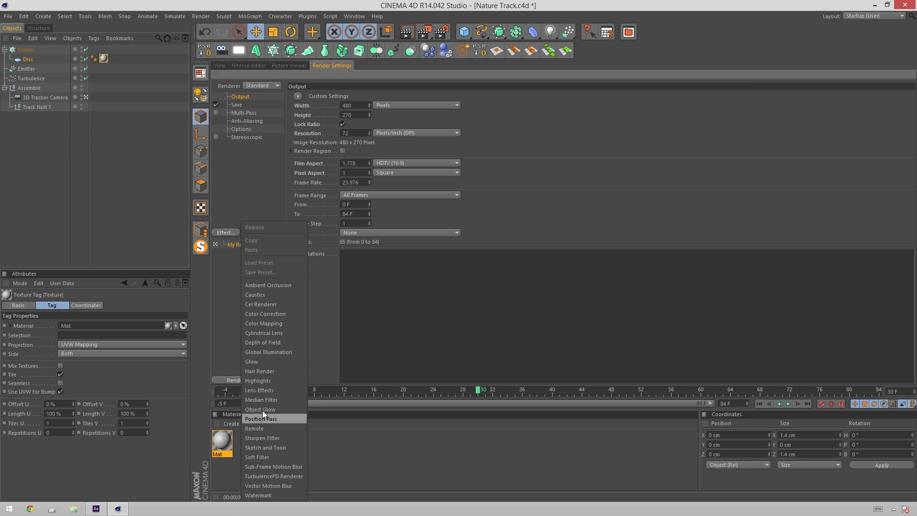
left_click(287, 342)
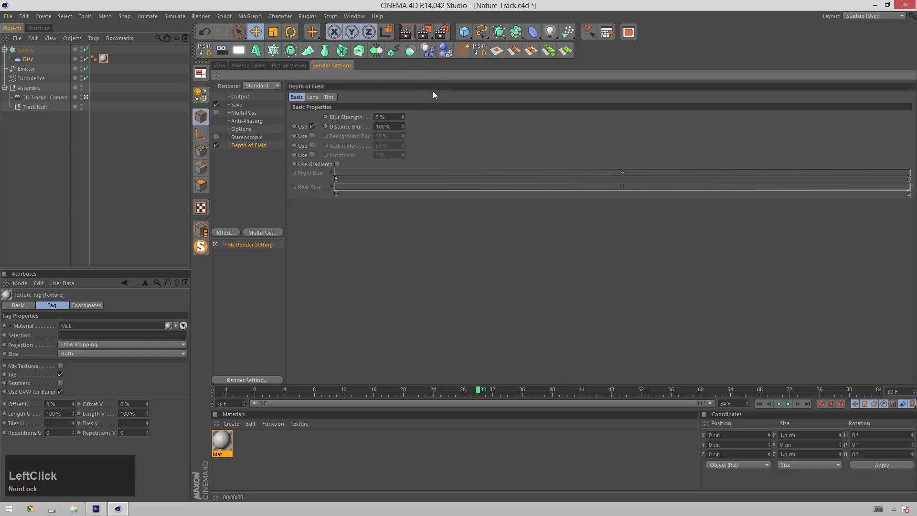
left_click(388, 117)
type("10")
key("Tab")
type("20")
key("Tab")
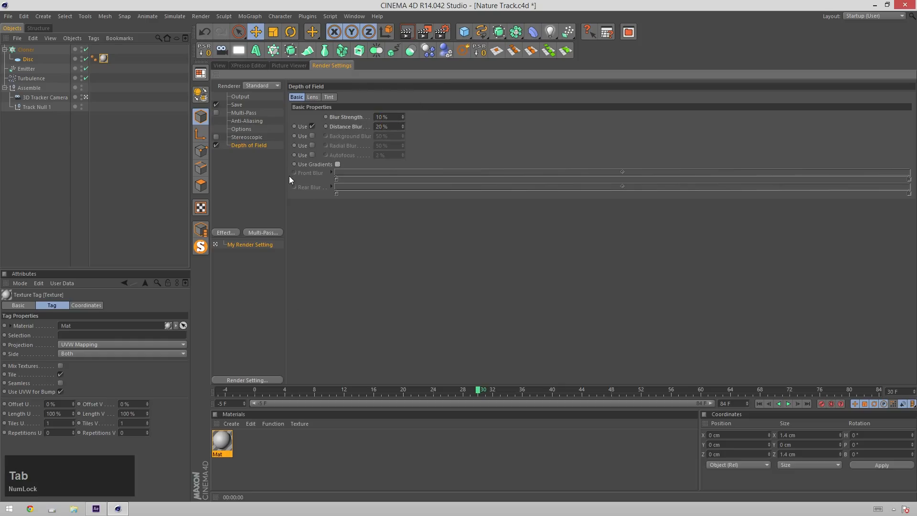
key("space")
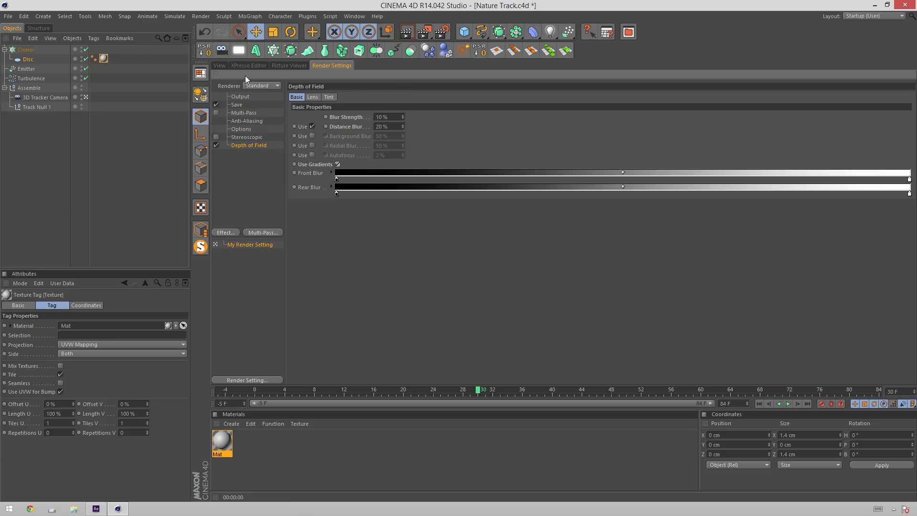
Step: Enable DOF Map Front Blur on the 3D Tracker Camera with an end of 129 cm, and render the view through that camera
left_click(224, 66)
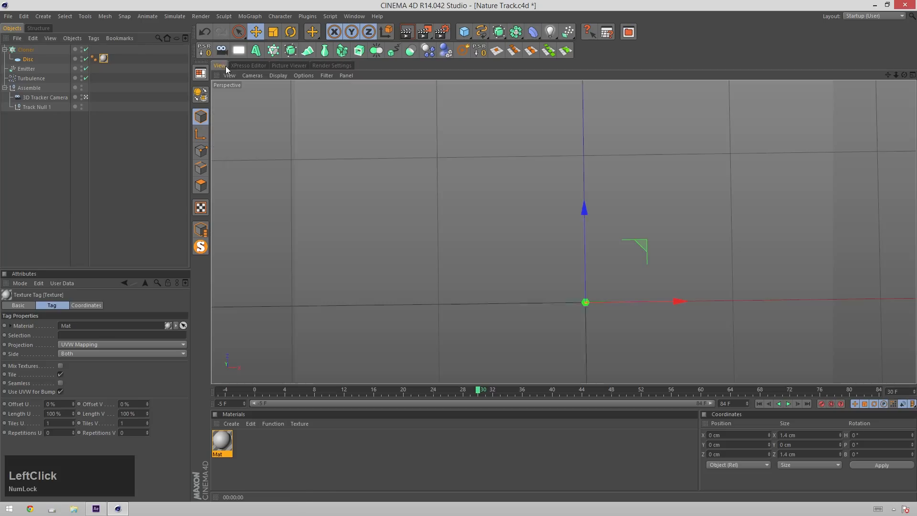
left_click(86, 98)
left_click(37, 97)
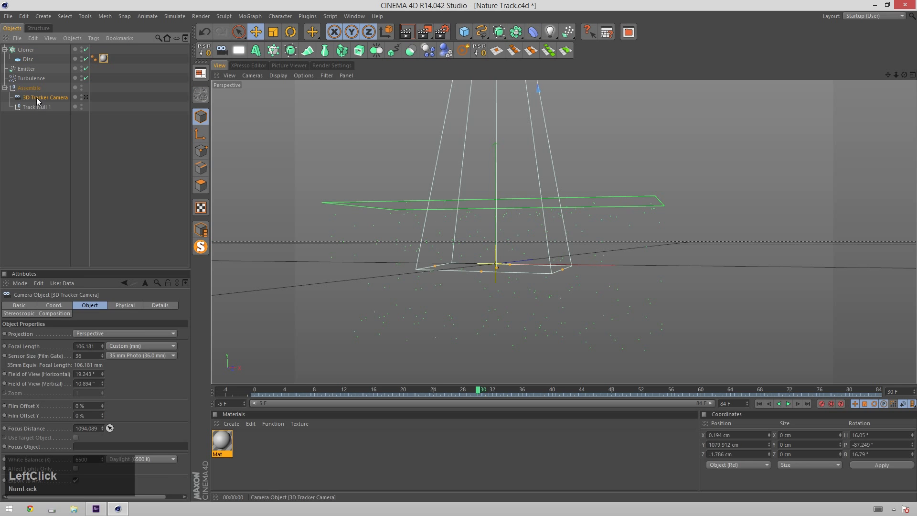
left_click(128, 306)
left_click(160, 305)
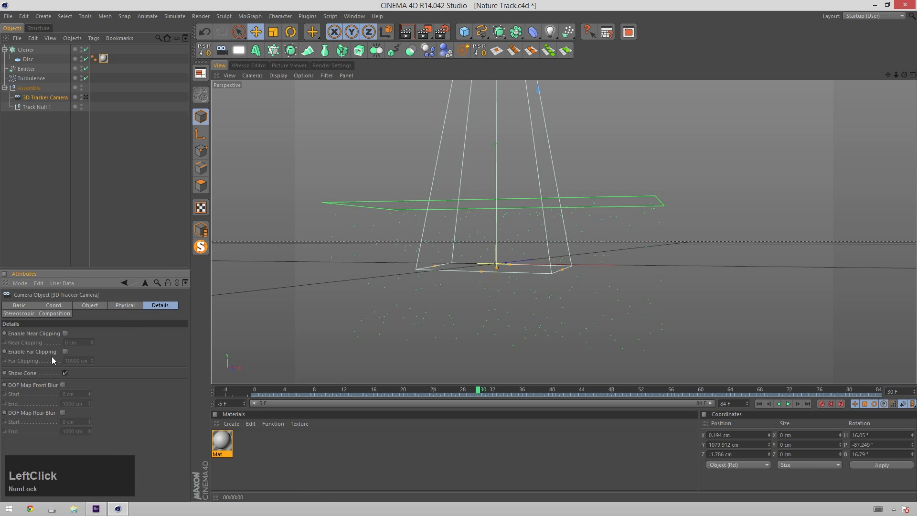
left_click(63, 385)
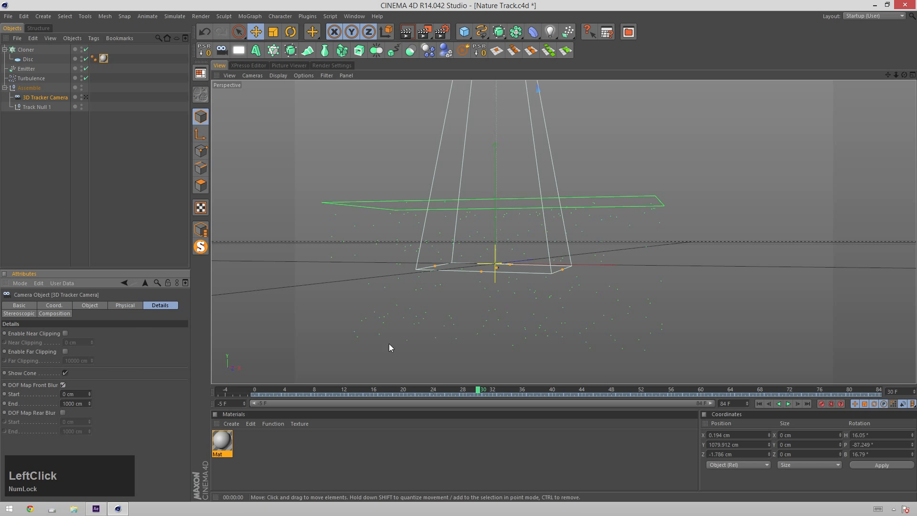
left_click_drag(89, 404, 89, 425)
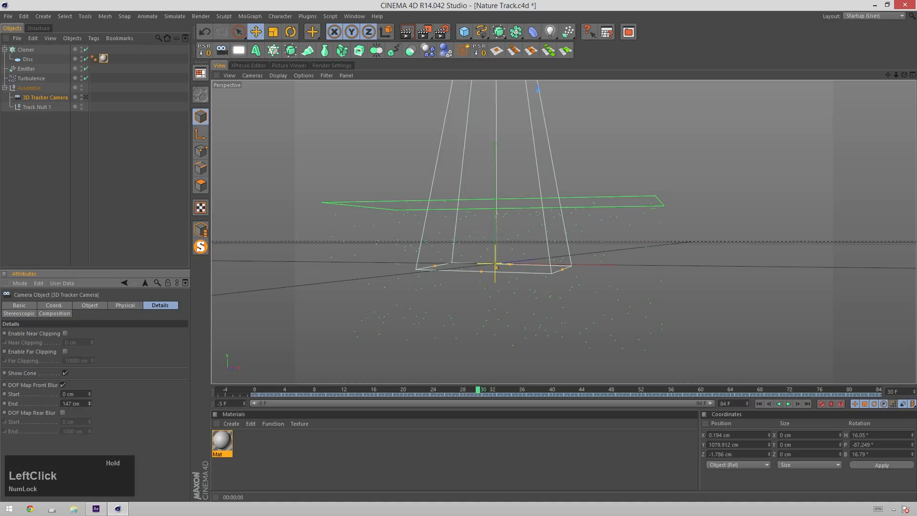
left_click(86, 97)
left_click(407, 32)
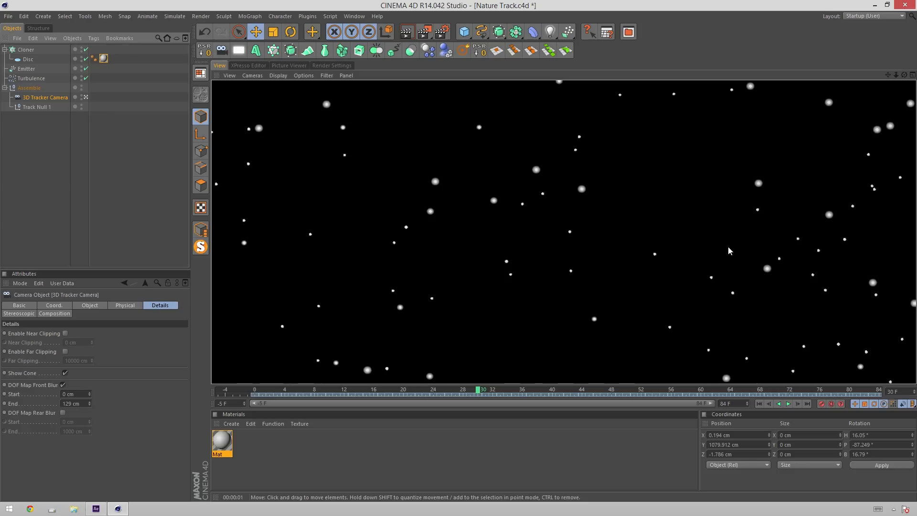
Step: Try a Depth of Field blur strength of 20% and render the view
left_click(327, 65)
key("KP_Enter")
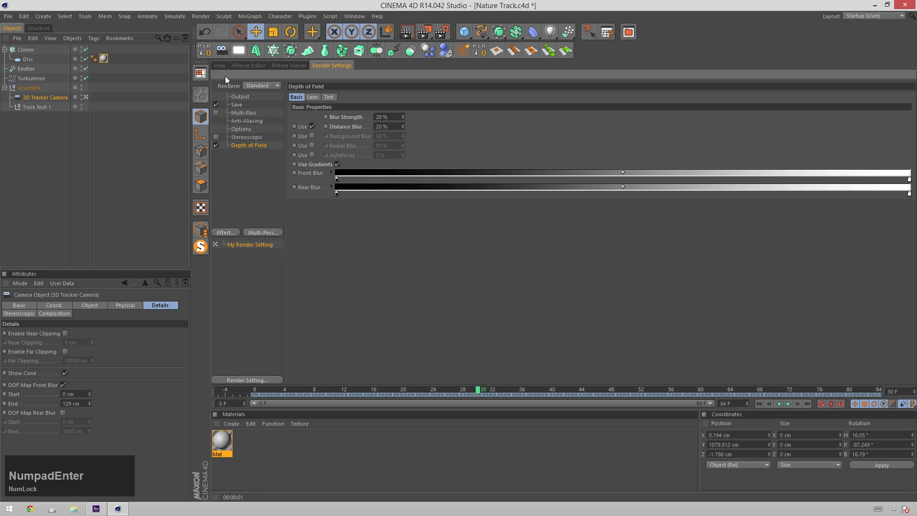
left_click(219, 65)
left_click(406, 33)
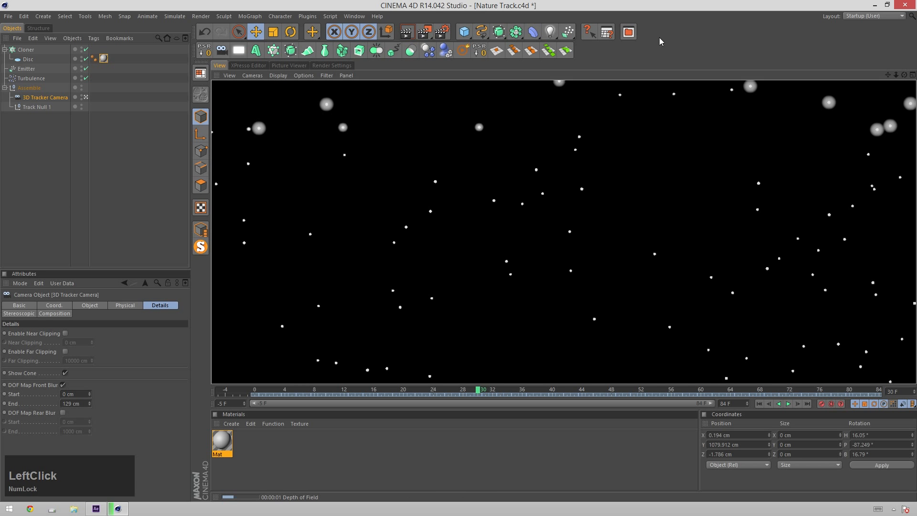
Step: Set the Depth of Field blur strength back to 10%
left_click(331, 65)
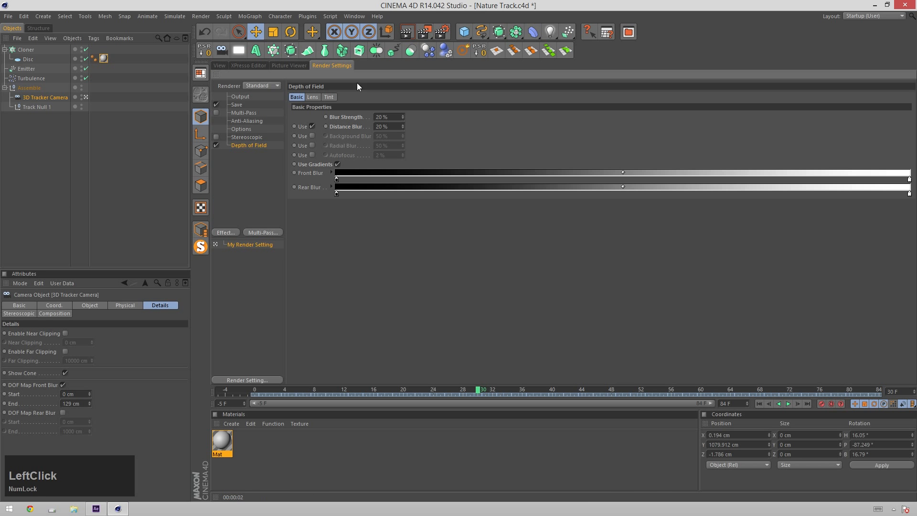
left_click_drag(394, 116, 128, 104)
type("10")
key("KP_Enter")
Step: Render the camera view and play the animation to check the blurred particles and their motion
left_click(220, 65)
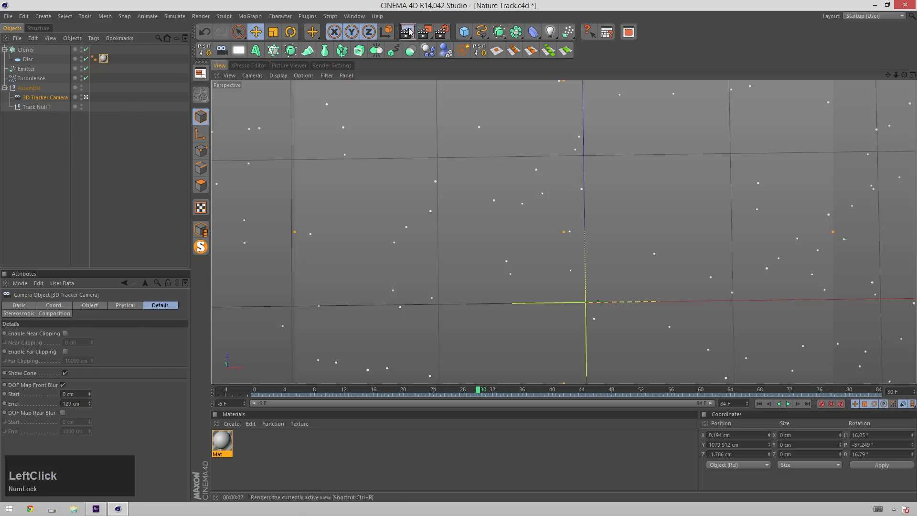
left_click(406, 32)
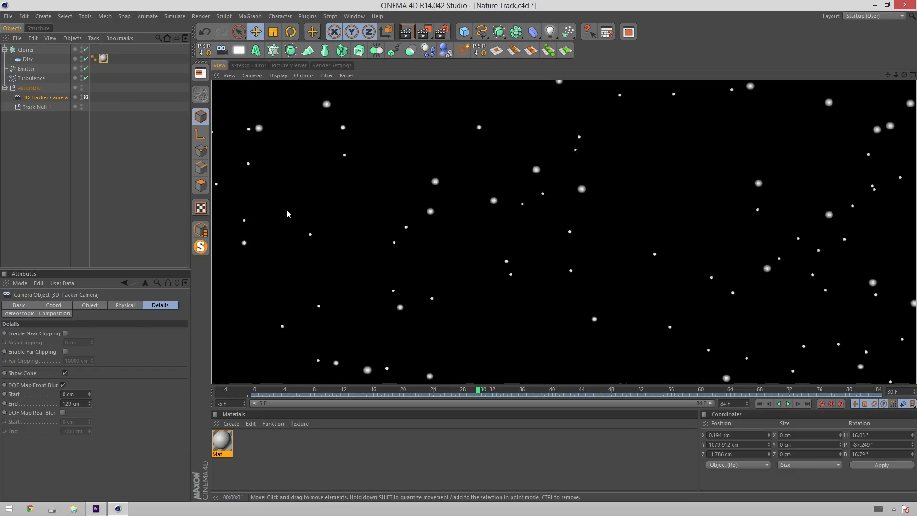
left_click(789, 405)
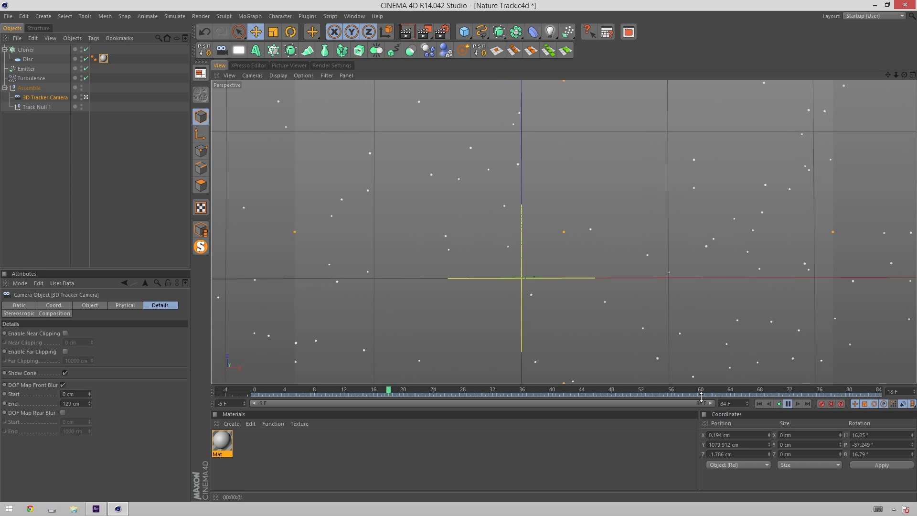
left_click(788, 403)
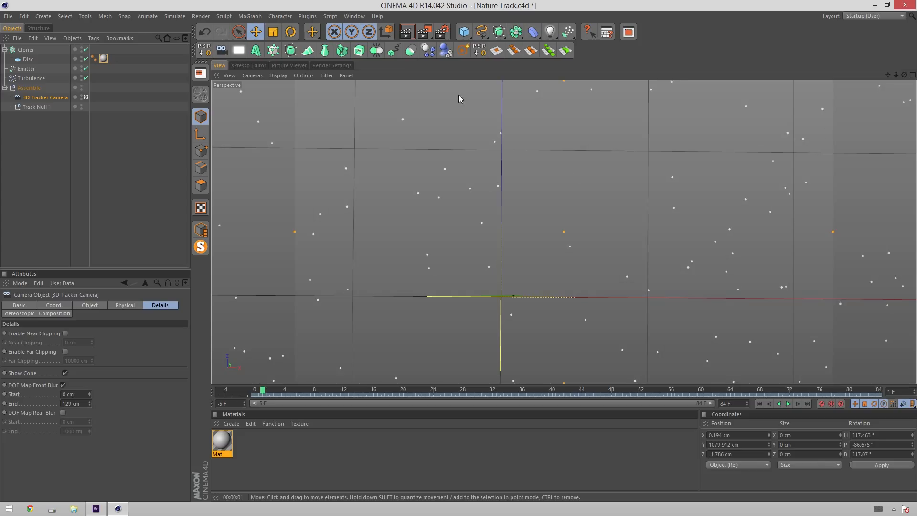
Step: Multiply the render output width by 4 for a 1920 x 1080 pixel resolution
left_click(331, 65)
left_click(241, 97)
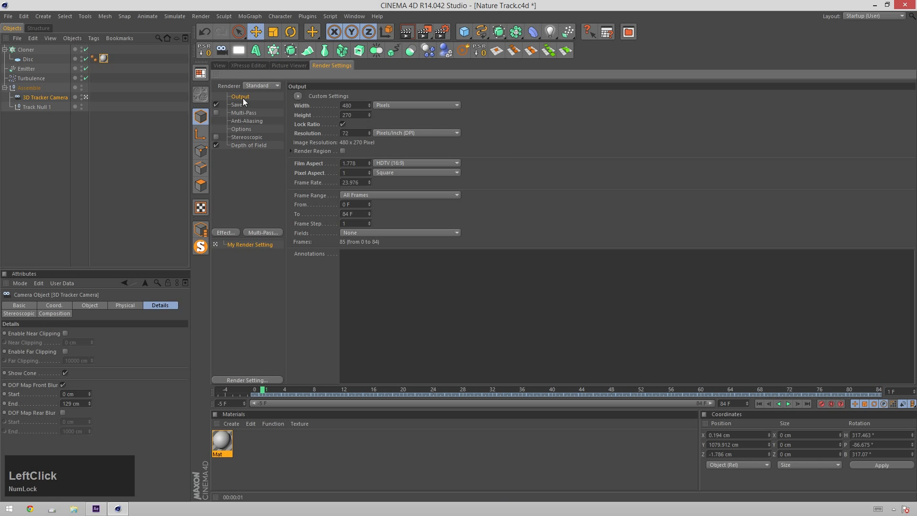
type("*4")
key("Return")
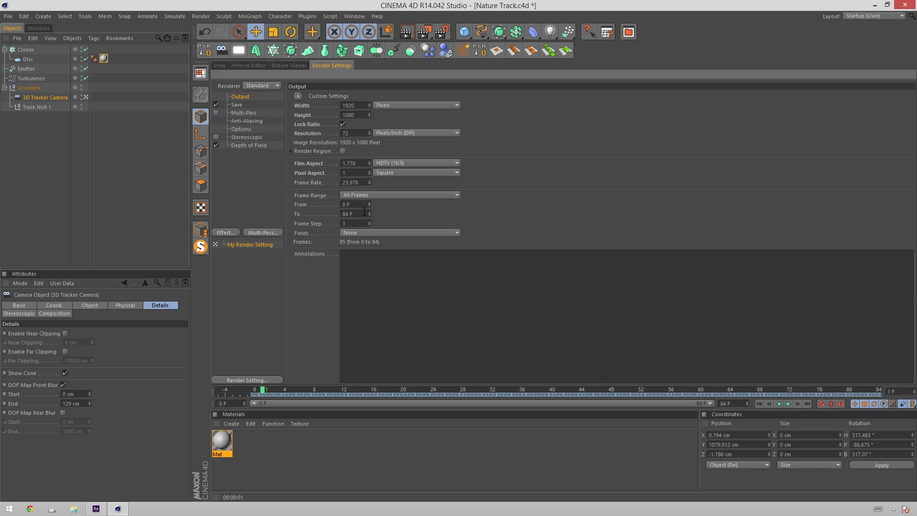
Step: Set the render's save path to the file name "Particles_R01-" in a new folder "Render 01" inside Dreamy Particles
left_click(237, 104)
left_click(903, 114)
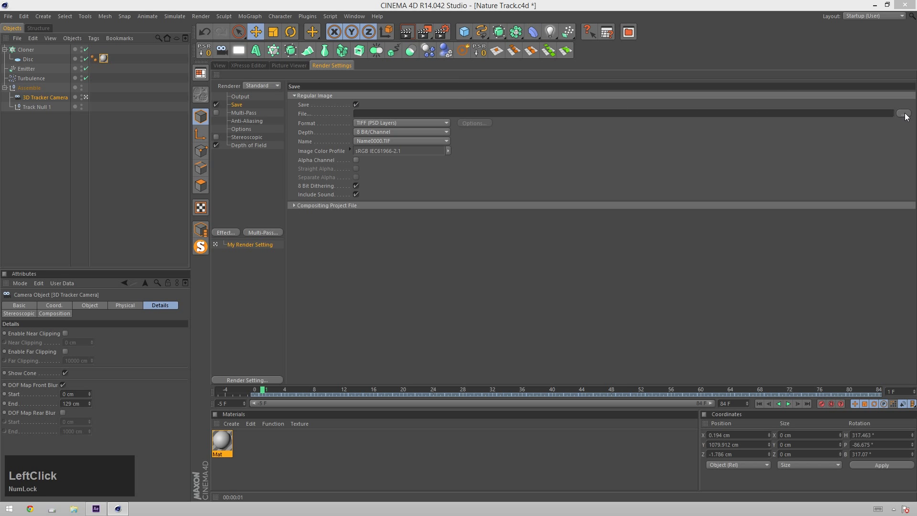
left_click(70, 50)
type("Rend")
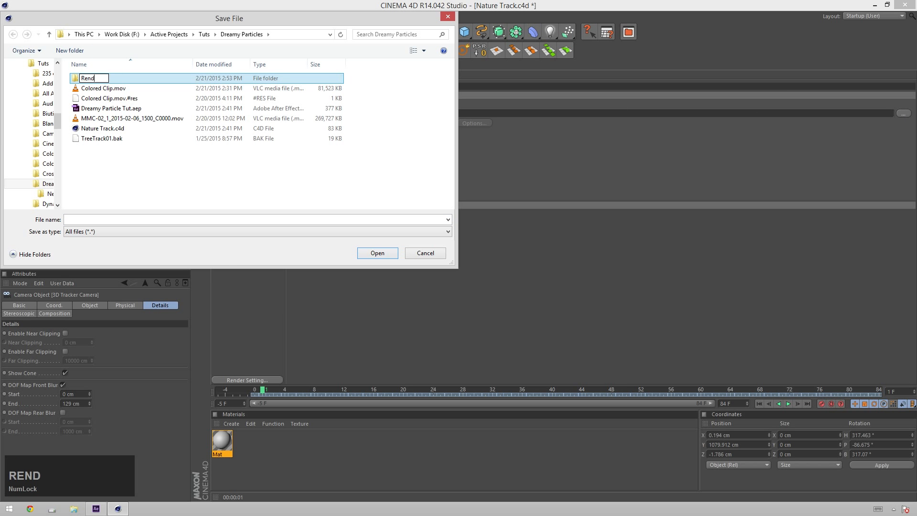
type("er 01")
key("Return")
key("Return")
left_click(115, 219)
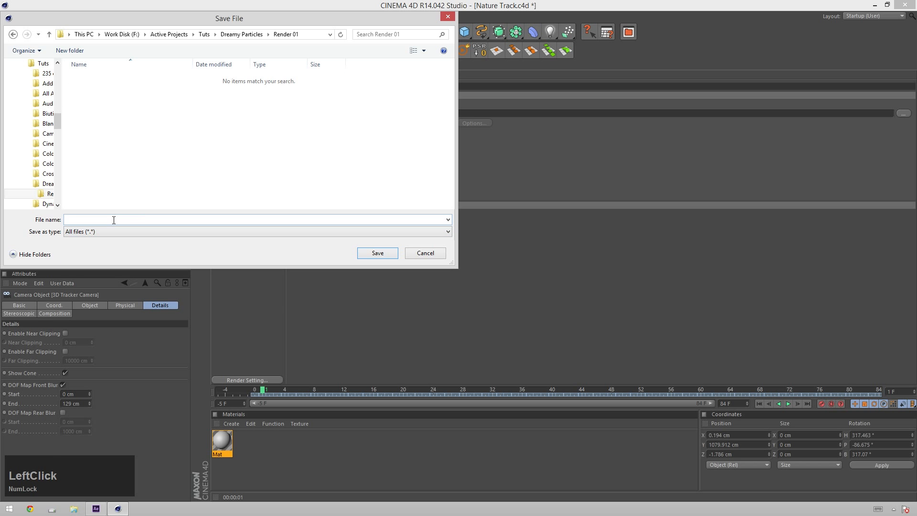
type("Particles_R01-")
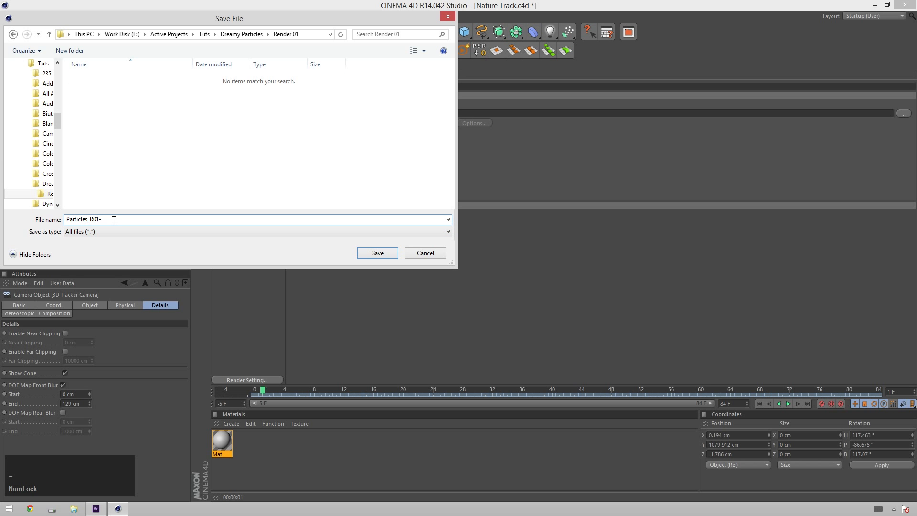
key("Return")
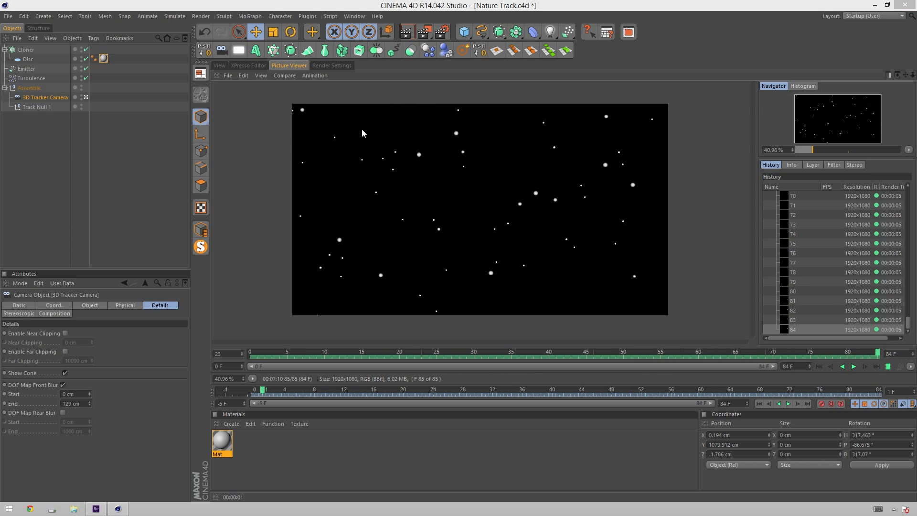
Step: Switch to After Effects, import the Particles_R01- TIFF sequence from Render 01, and place it as the top layer of the Assemble composition
left_click(876, 6)
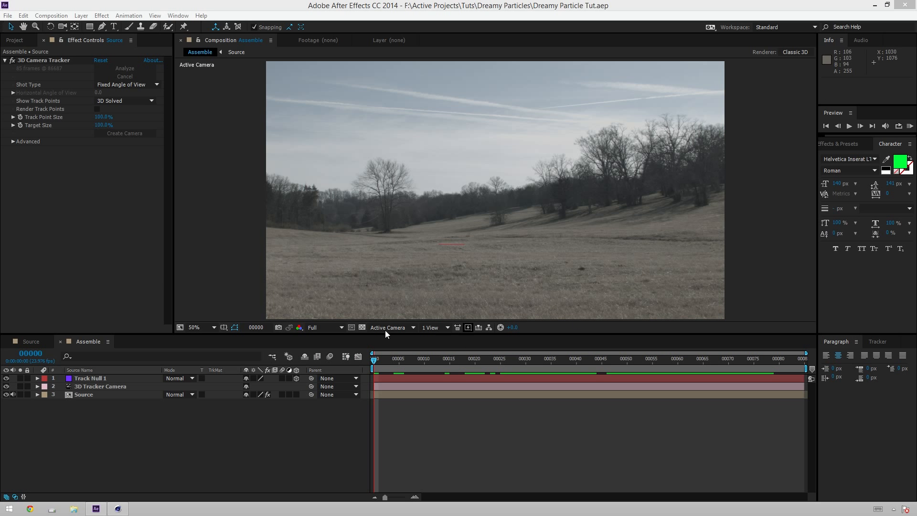
left_click(16, 45)
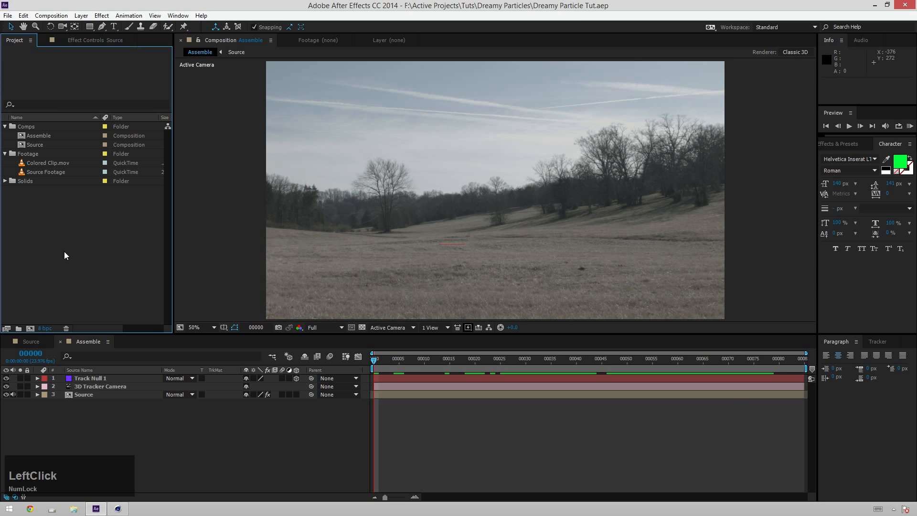
double_click(66, 257)
double_click(132, 90)
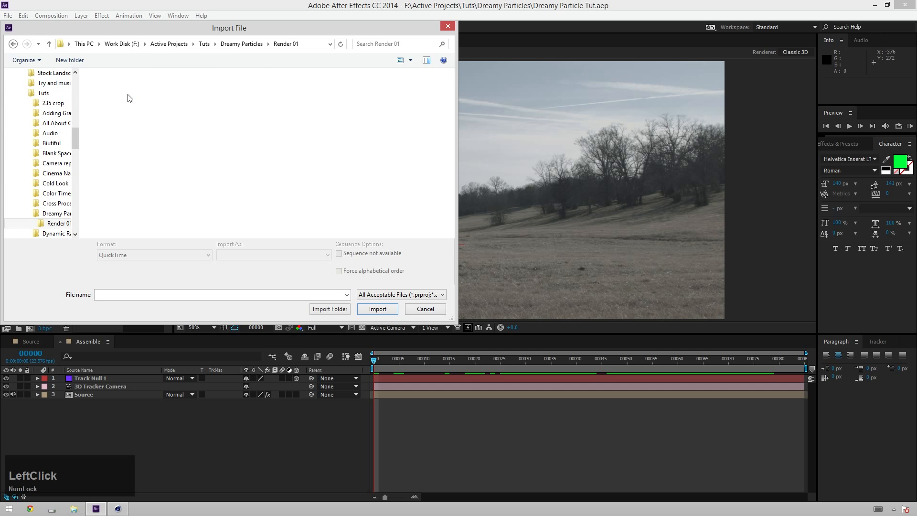
left_click(127, 96)
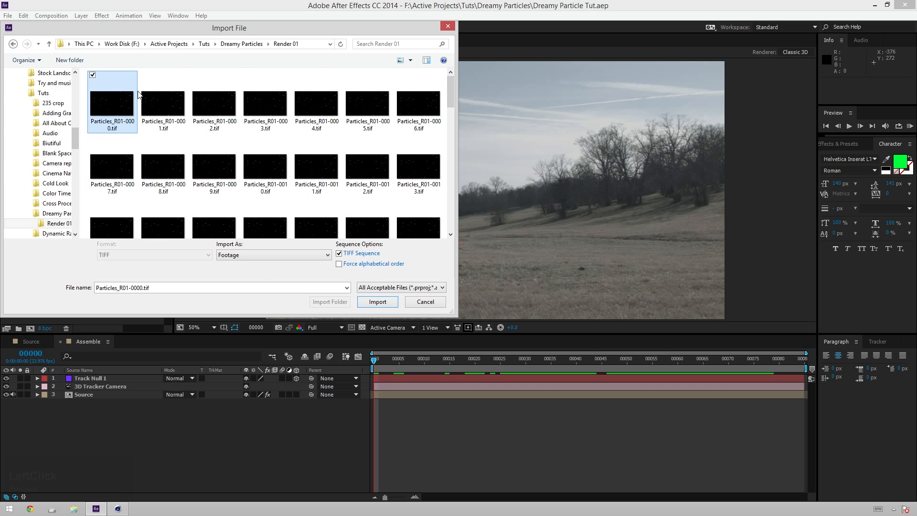
left_click(378, 301)
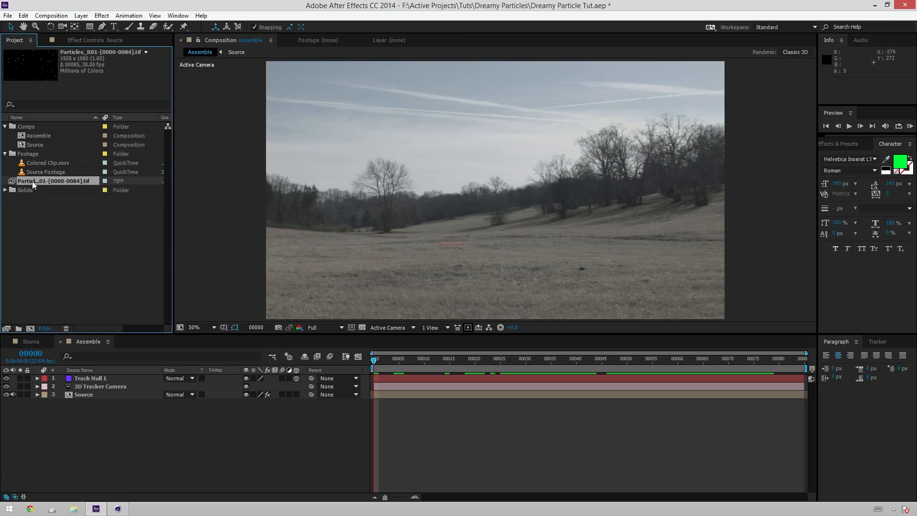
left_click_drag(34, 185, 459, 378)
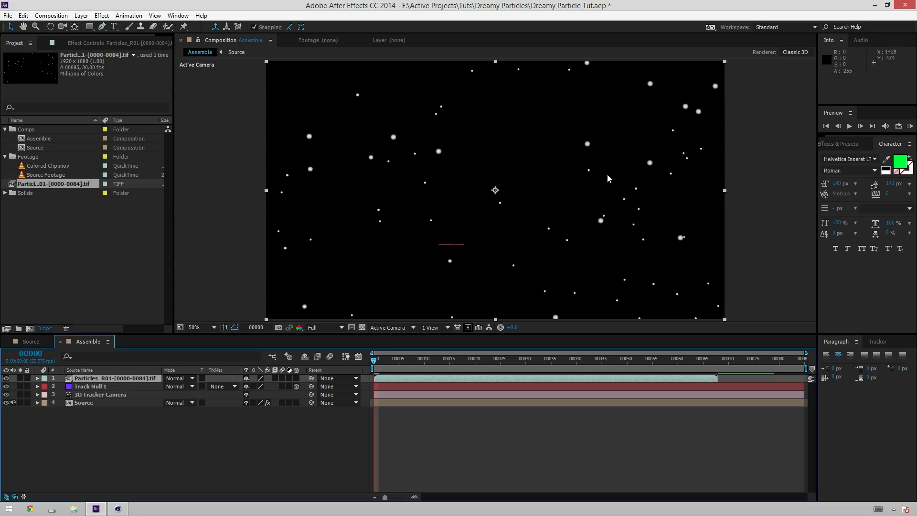
Step: Interpret the Particles_R01- sequence at 23.976 frames per second and extend its layer to the end of the Assemble composition
right_click(43, 181)
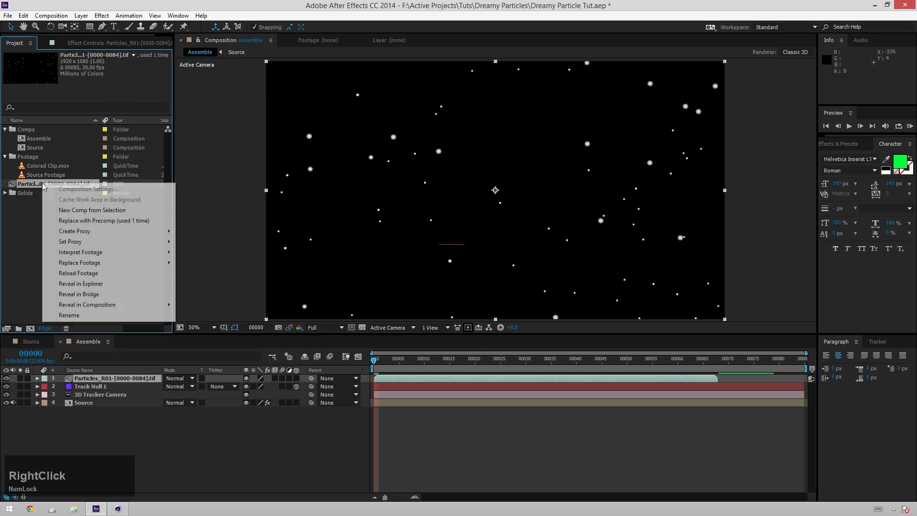
left_click(91, 252)
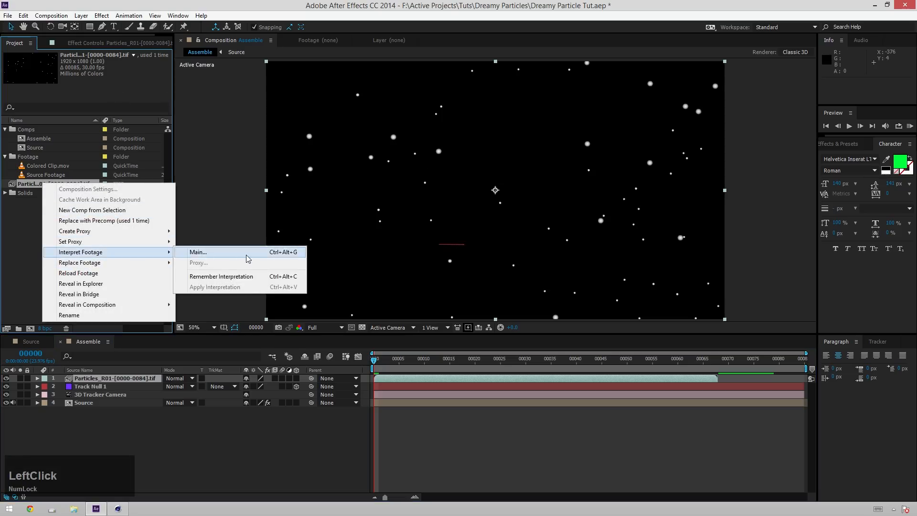
left_click(198, 252)
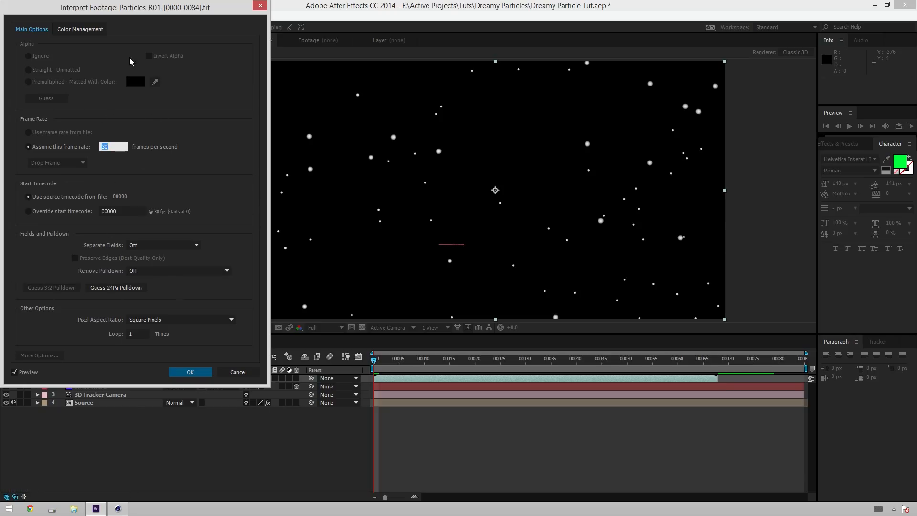
left_click(117, 146)
double_click(115, 146)
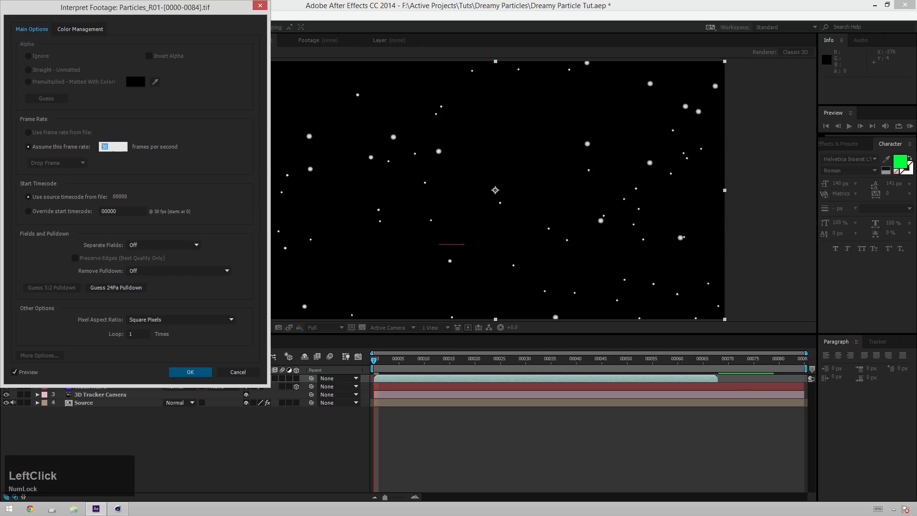
type("23.976")
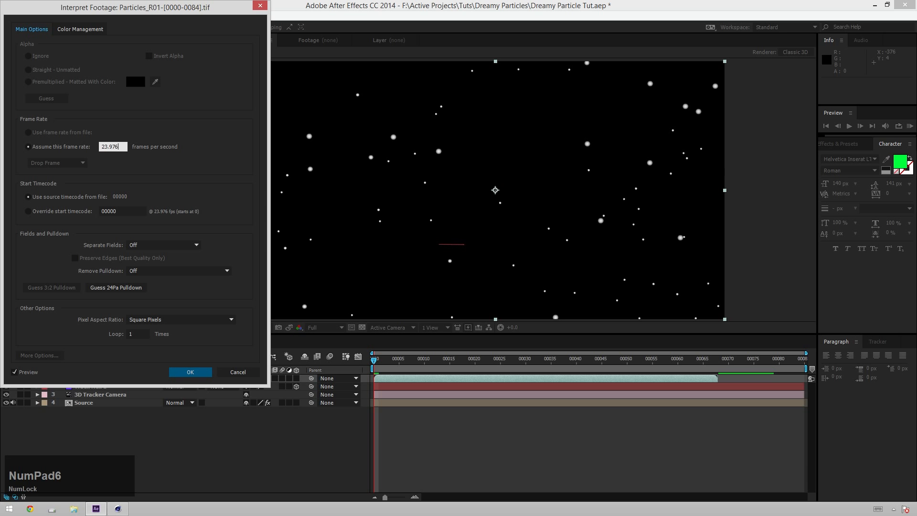
key("Return")
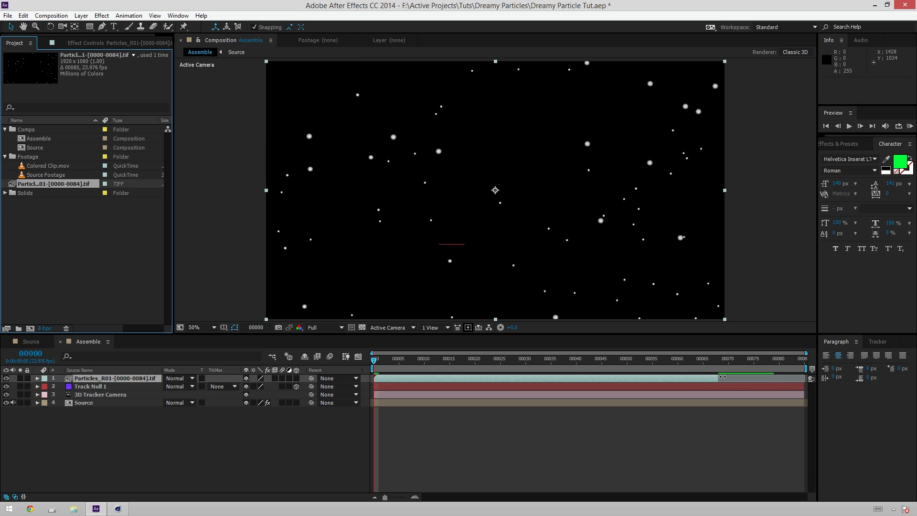
left_click_drag(722, 377, 804, 376)
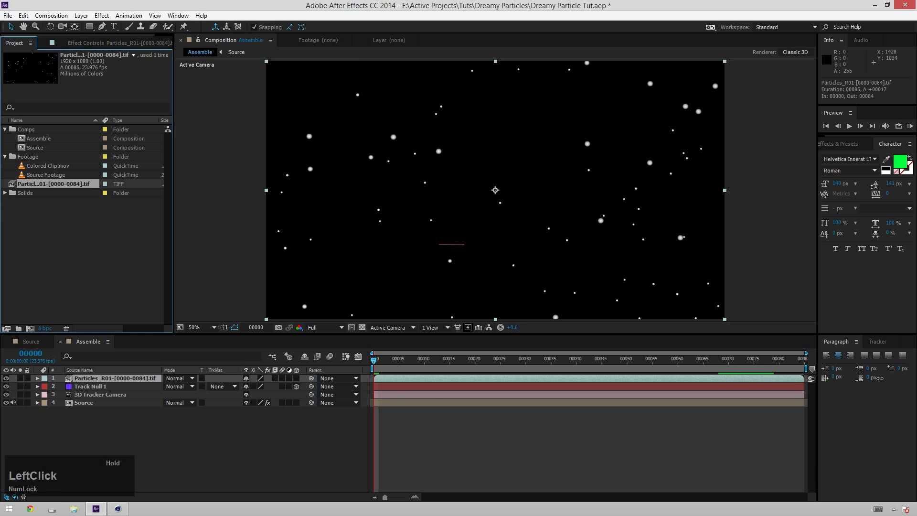
Step: Set the particle layer's blending mode to Screen and preview the particles over the footage
left_click(178, 380)
left_click(211, 204)
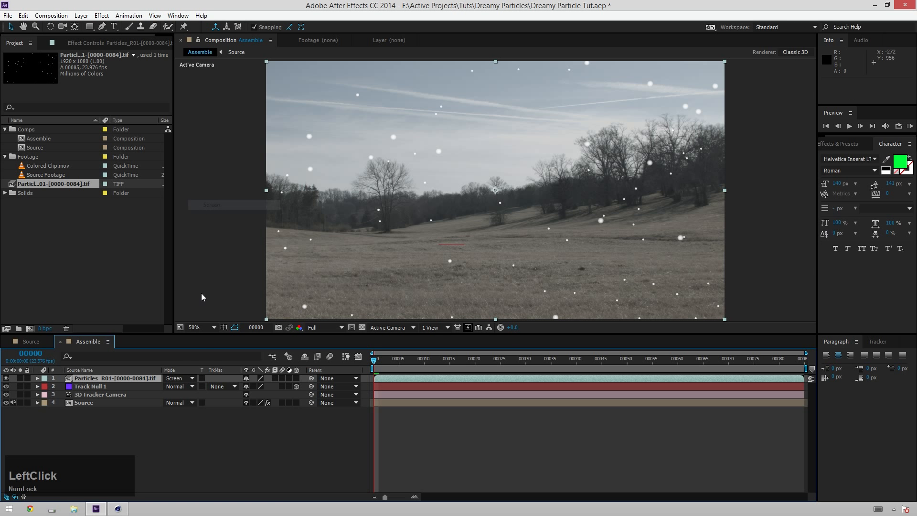
key("KP_0")
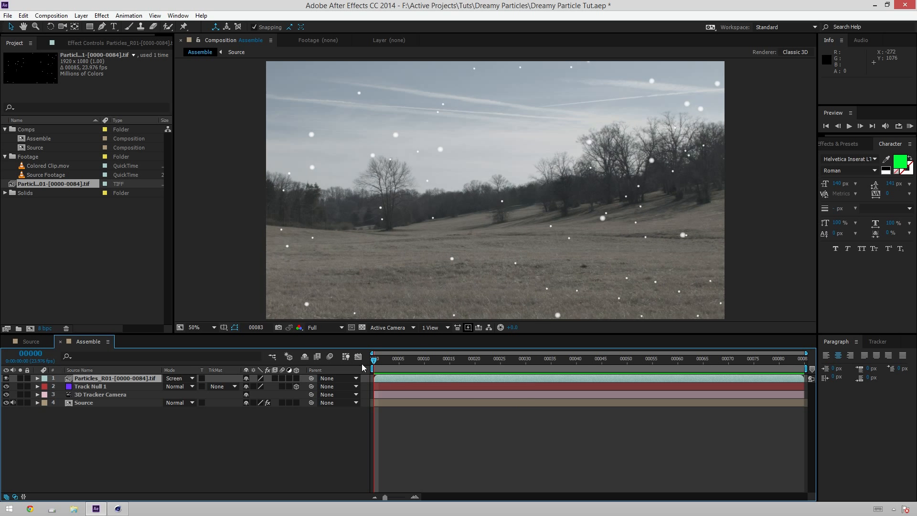
key("space")
left_click(20, 403)
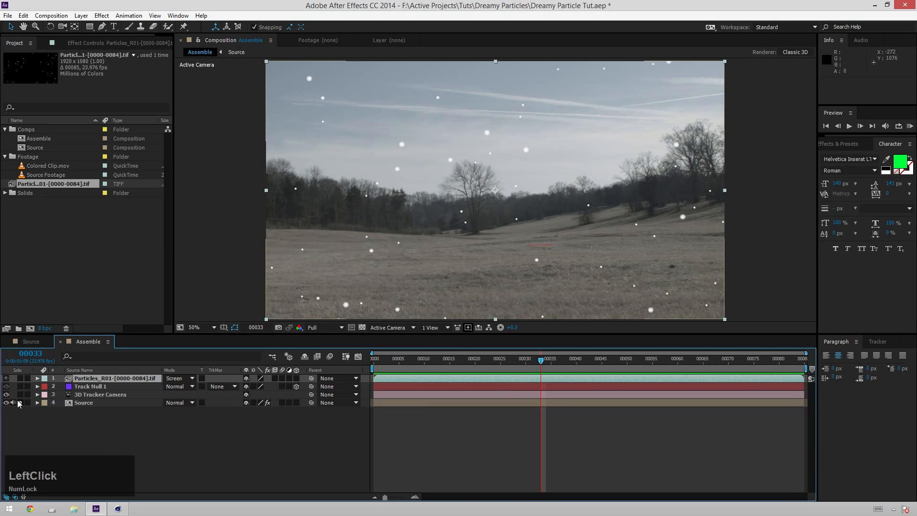
key("KP_0")
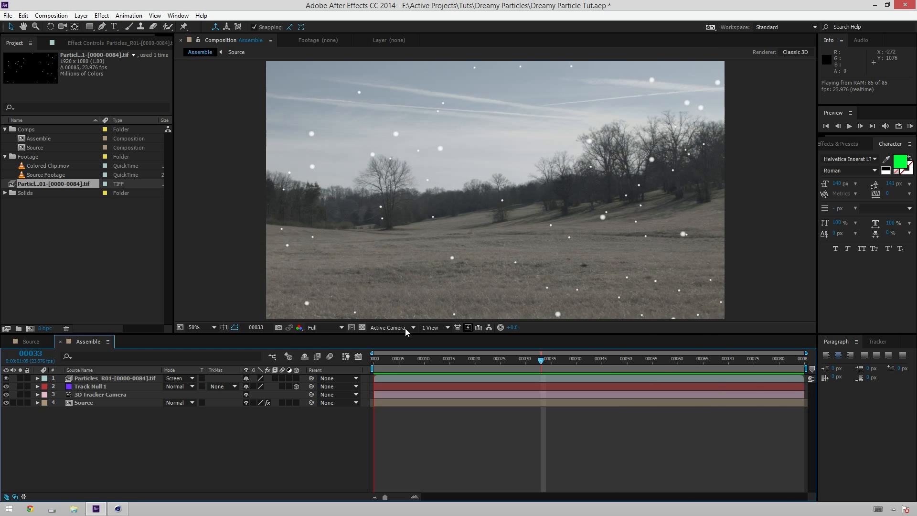
key("space")
Step: Lower the particle layer's opacity to 40%
left_click(133, 378)
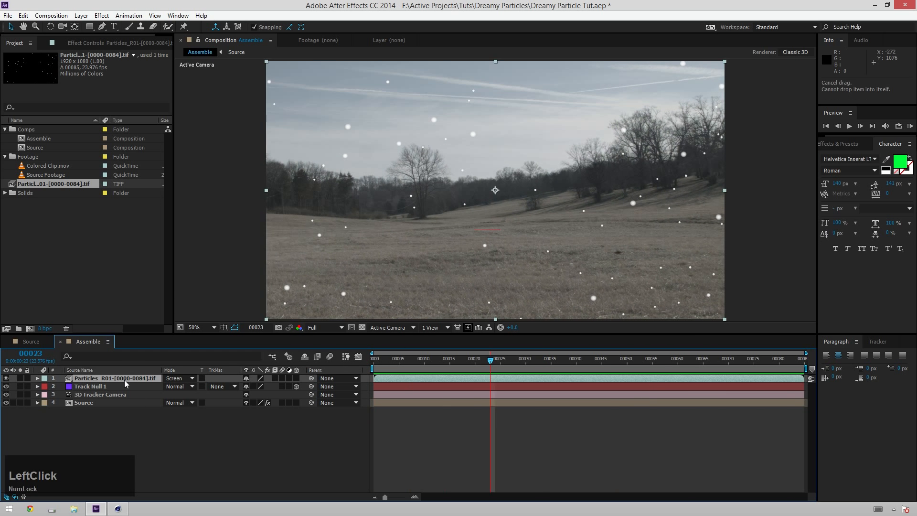
key("t")
left_click_drag(249, 386, 229, 387)
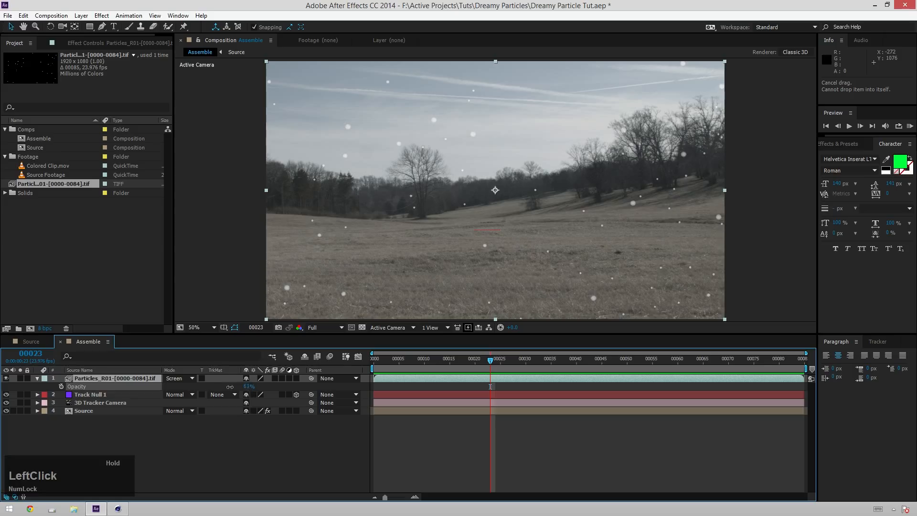
Step: Add a Fast Blur effect with a blurriness of 14 to the particle layer and preview the composite
left_click(842, 143)
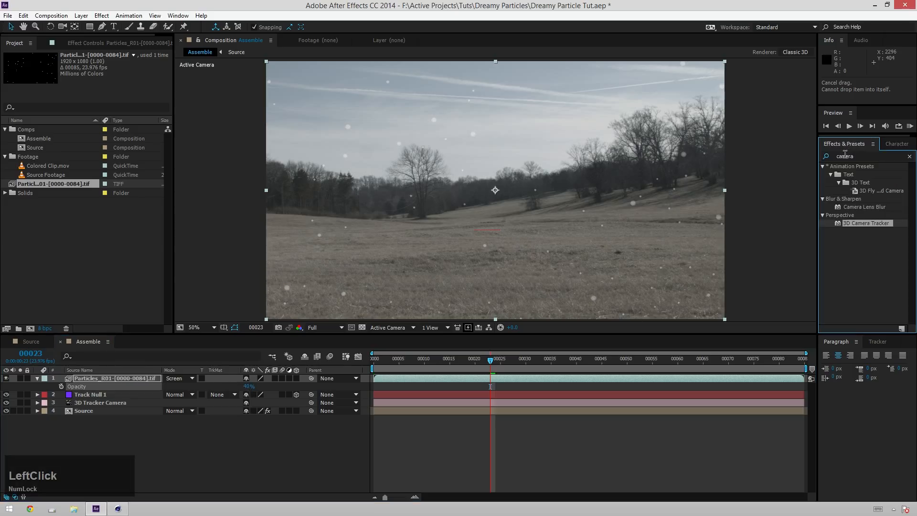
left_click(857, 156)
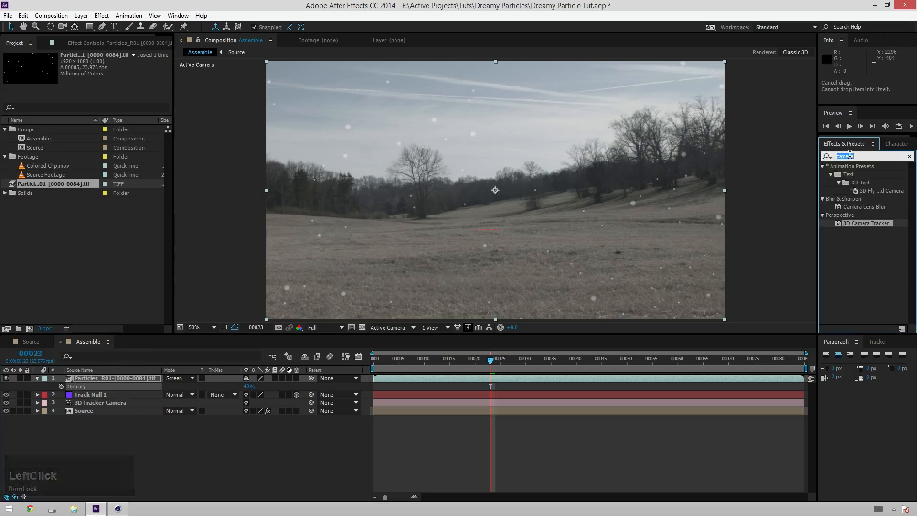
type("fast")
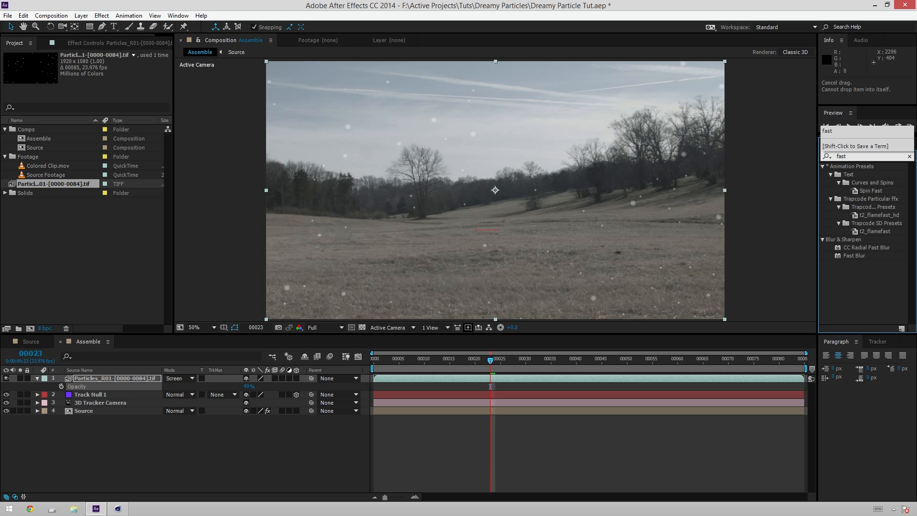
left_click_drag(841, 258, 420, 386)
left_click_drag(98, 71, 98, 71)
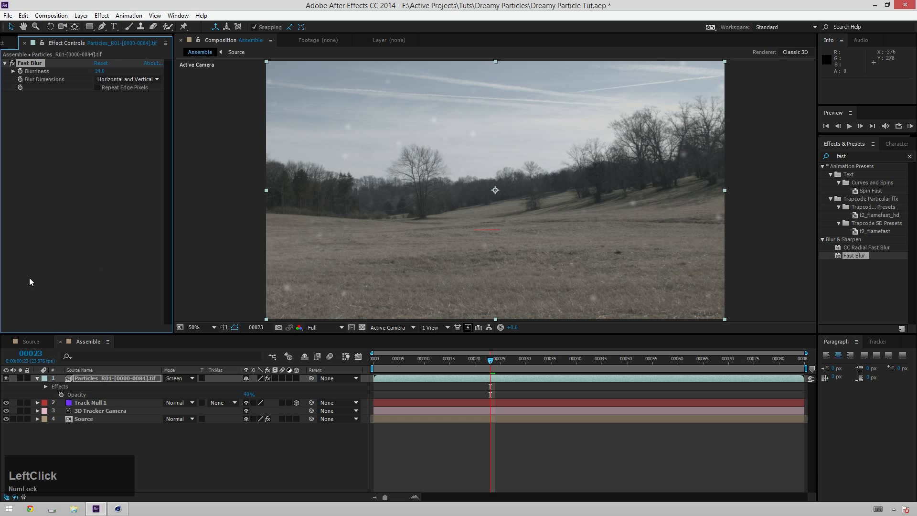
key("KP_0")
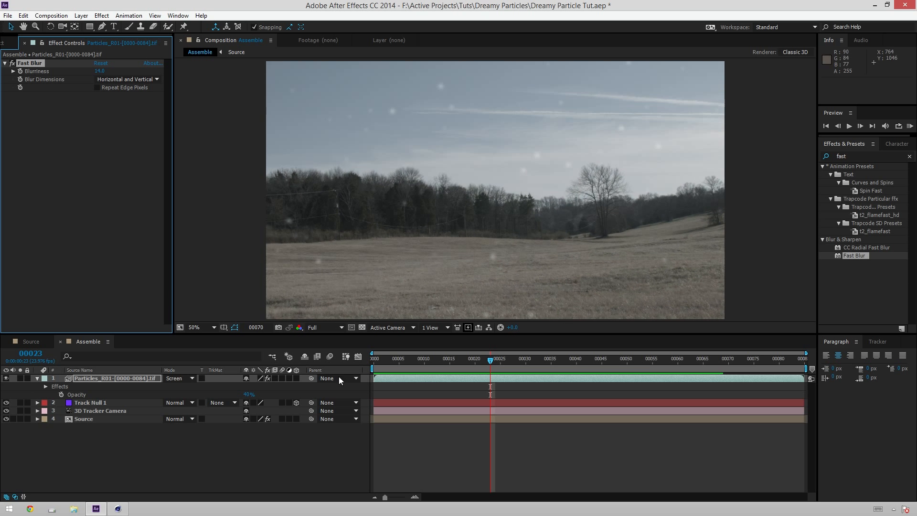
key("space")
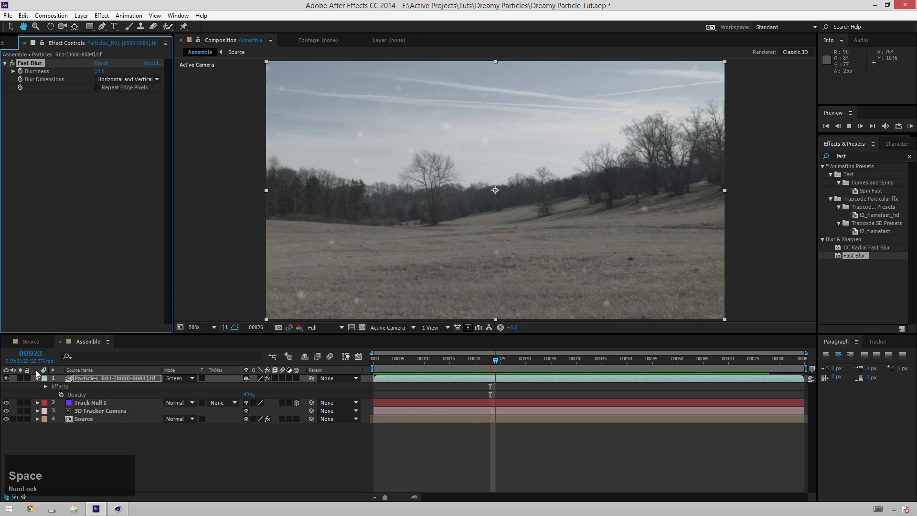
Step: Hide the Source Footage layer in the Source composition to reveal Colored Clip.mov, and preview the Assemble composition
left_click(26, 345)
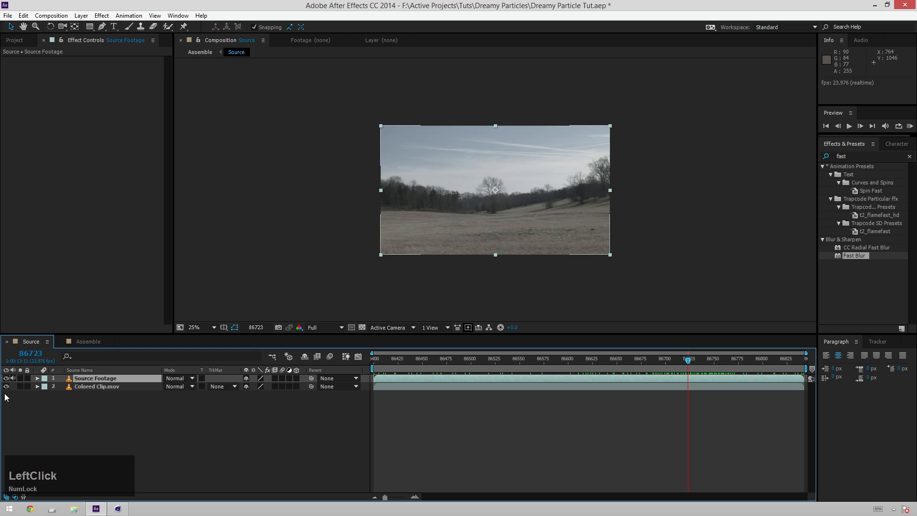
left_click(6, 377)
left_click(77, 341)
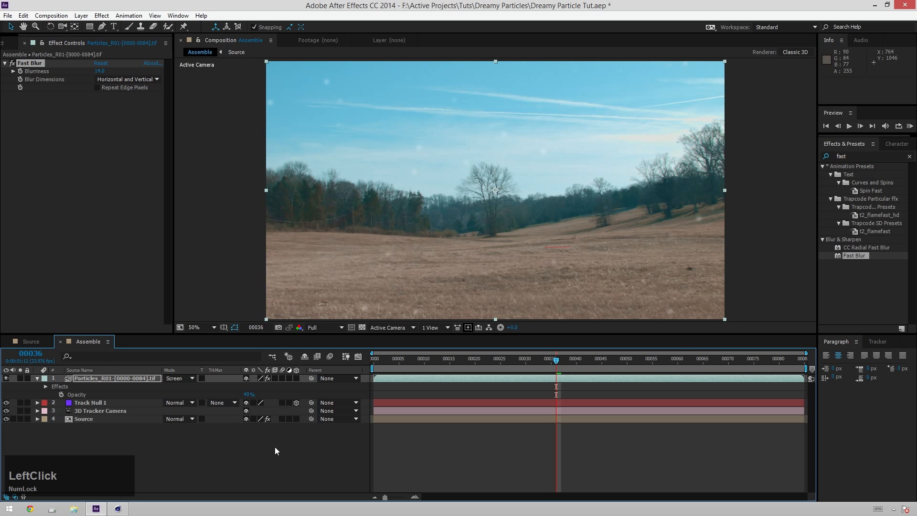
key("KP_0")
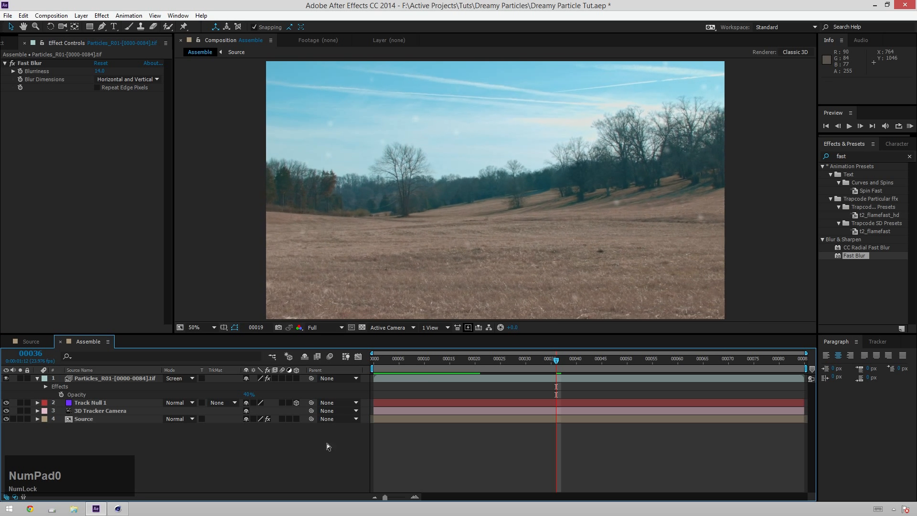
key("space")
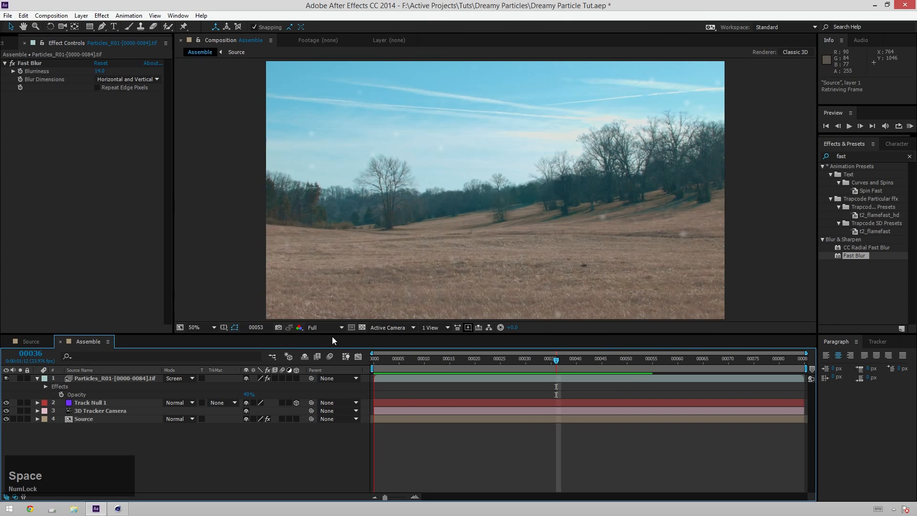
key("space")
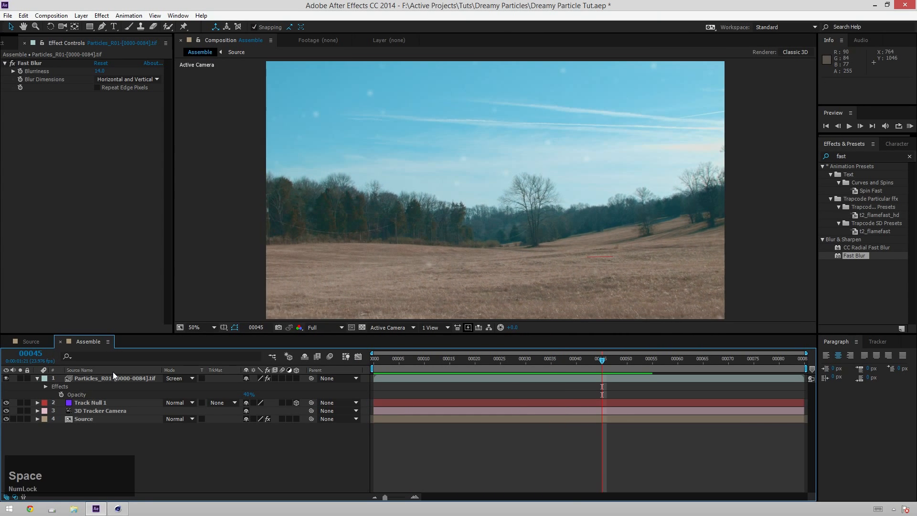
Step: Add a Tint effect to the particle layer mapping white to orange FF9935, and move it above Fast Blur
left_click(111, 378)
left_click(844, 154)
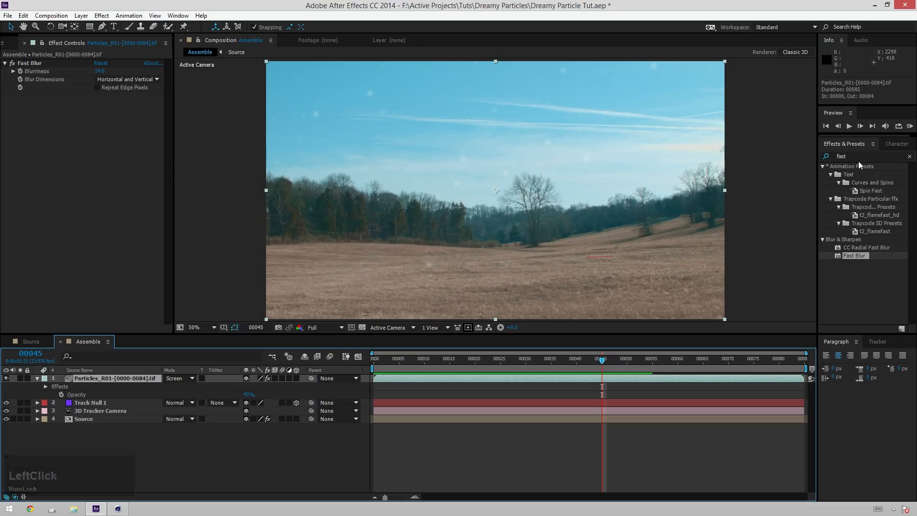
type("tint")
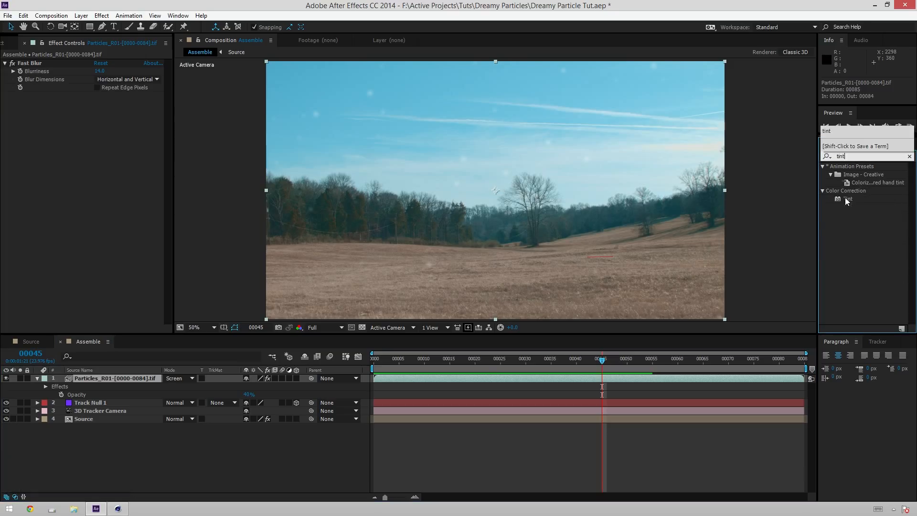
left_click_drag(847, 199, 463, 378)
left_click(99, 112)
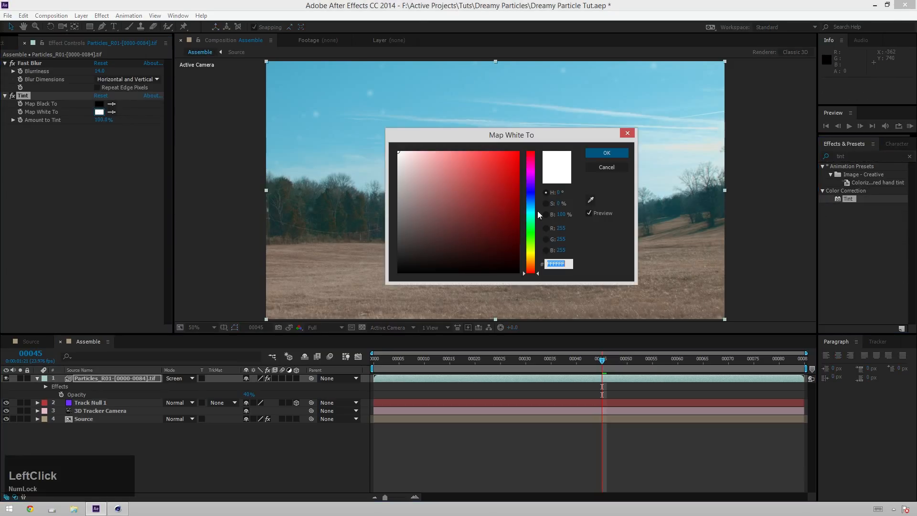
left_click(531, 262)
left_click(517, 233)
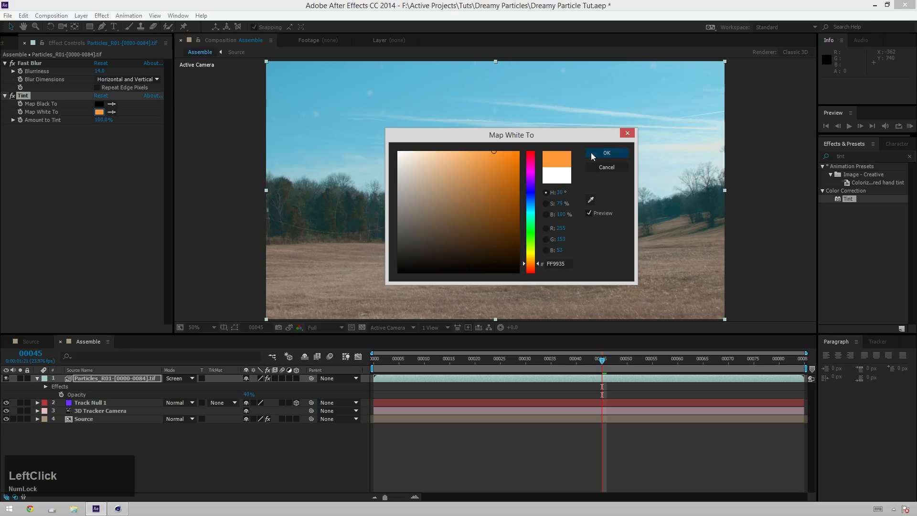
left_click(607, 153)
left_click_drag(23, 95, 28, 66)
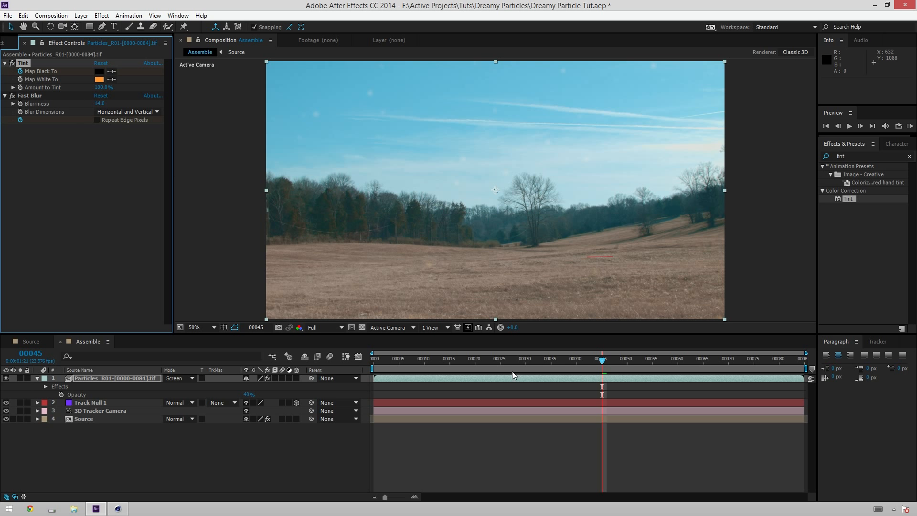
Step: Check the tinted particles alone and over the footage, and raise the particle layer's opacity to 64%
left_click(20, 378)
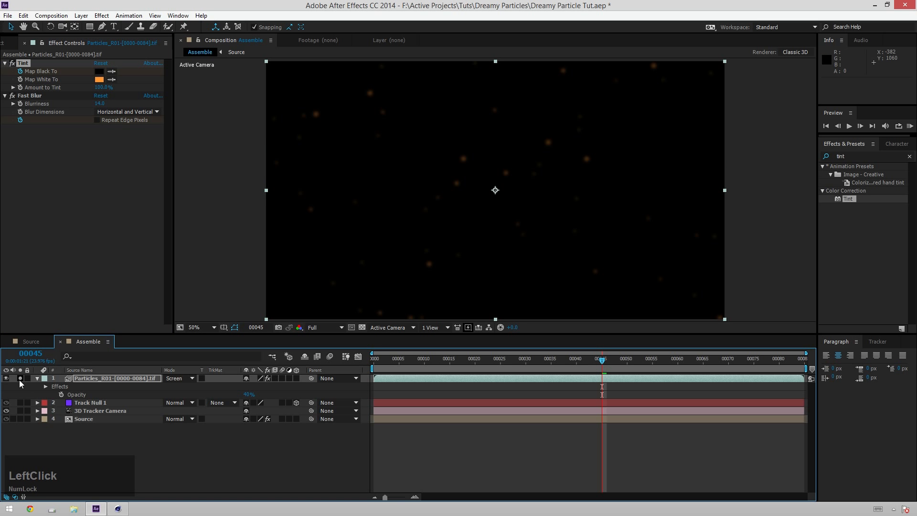
left_click(20, 379)
key("KP_0")
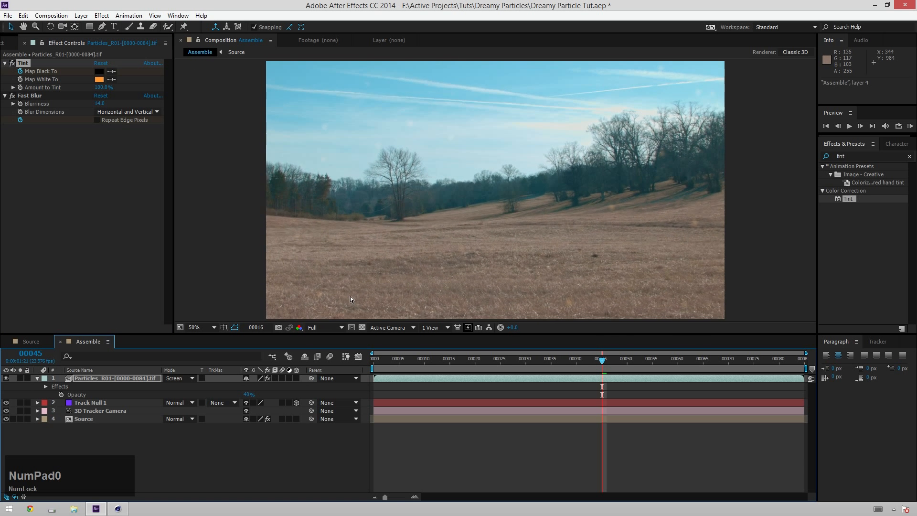
key("space")
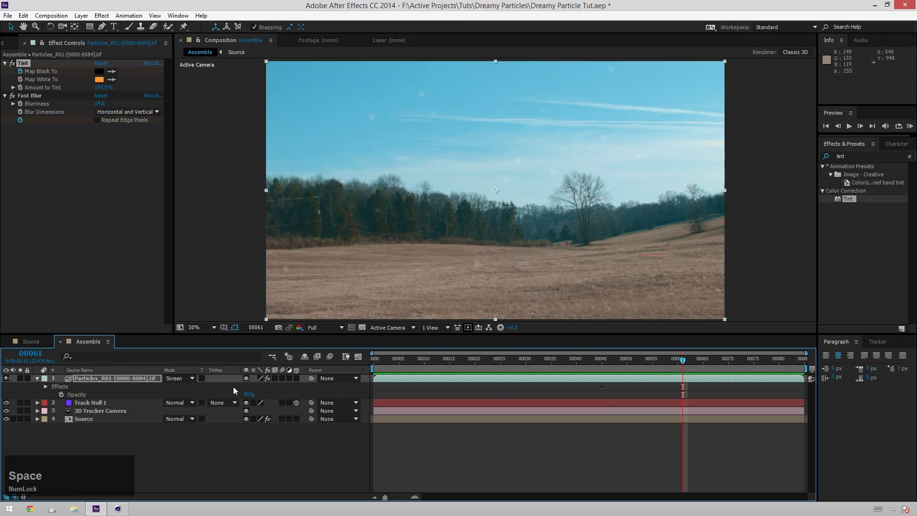
left_click_drag(249, 394, 267, 392)
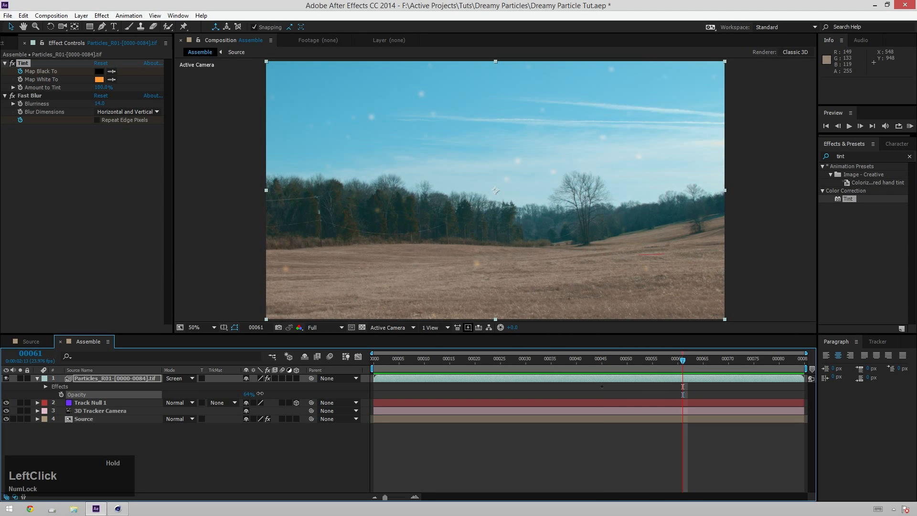
Step: Try a Shine effect on the particle layer with its transfer mode set to Screen and its source point shifted off centre
key("ctrl+f")
type("glo")
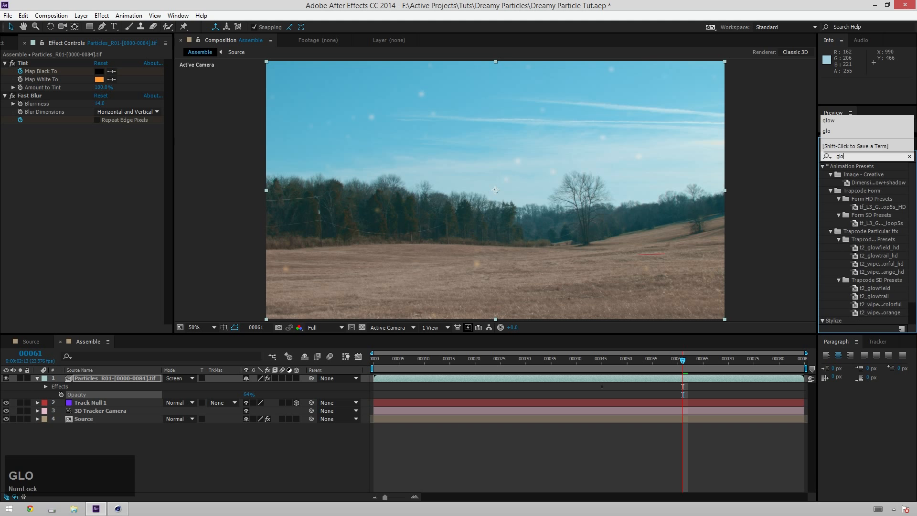
type("w")
key("ctrl+a")
type("shin")
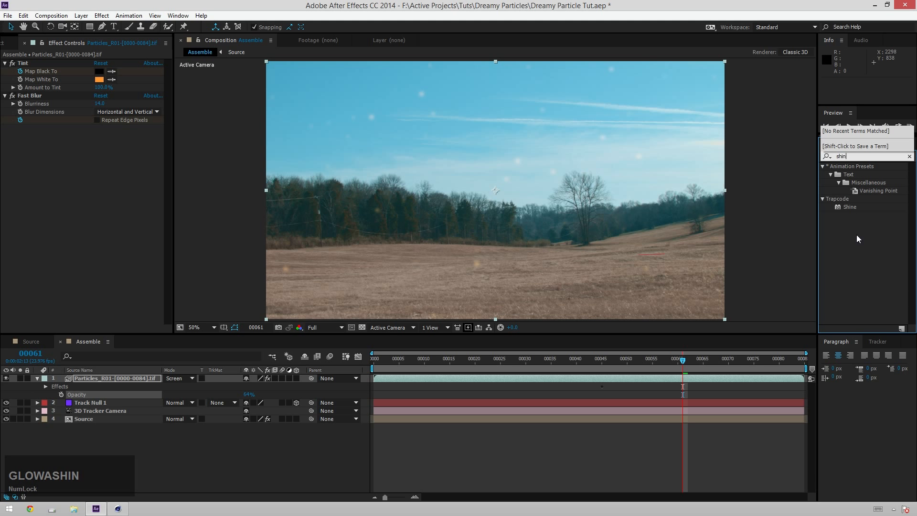
double_click(849, 207)
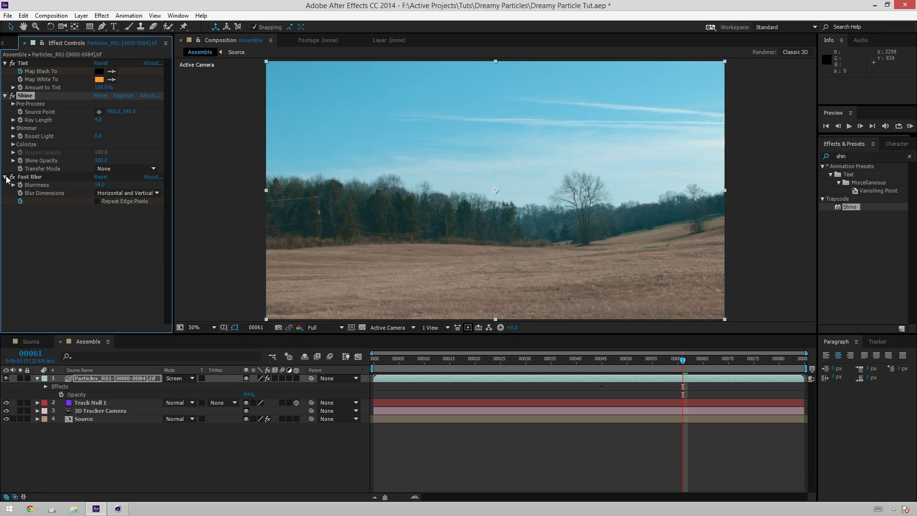
left_click(10, 177)
left_click(126, 169)
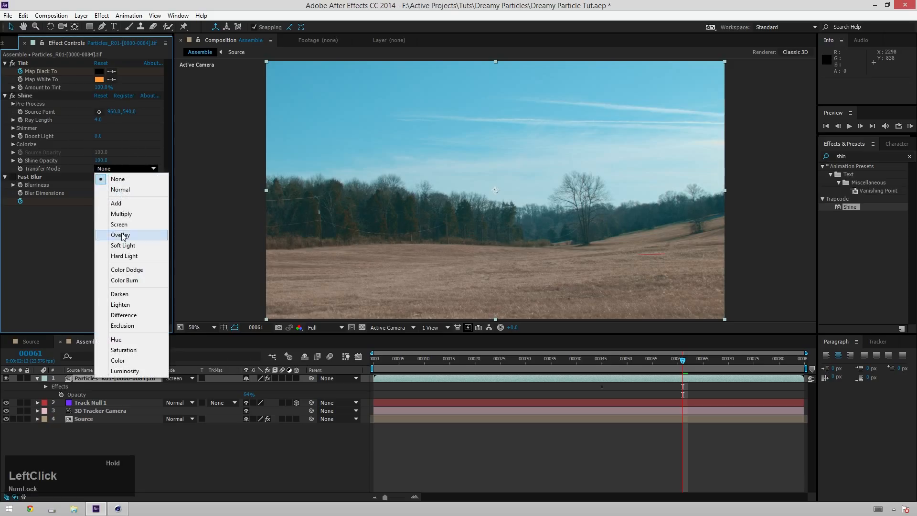
left_click(119, 224)
left_click_drag(499, 188, 533, 166)
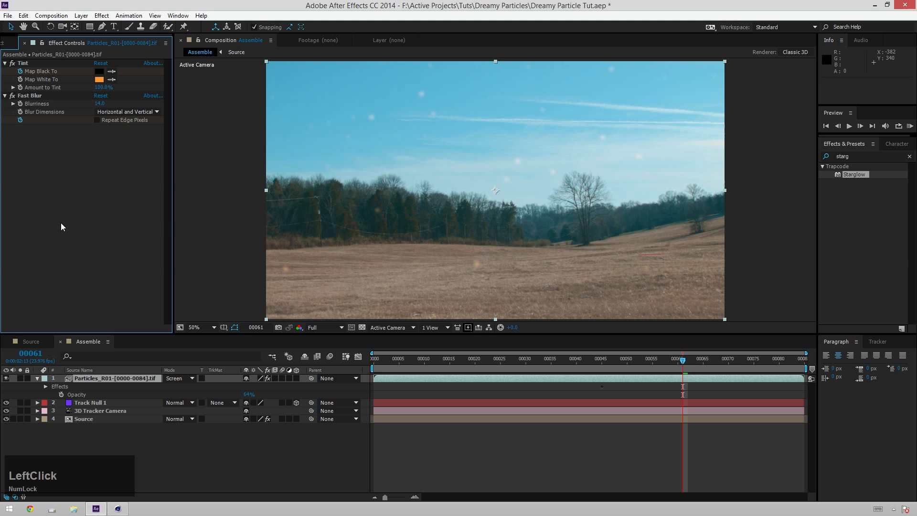
Step: Play RAM previews of the Assemble composition to check the tinted, blurred particles over the moving footage
key("KP_0")
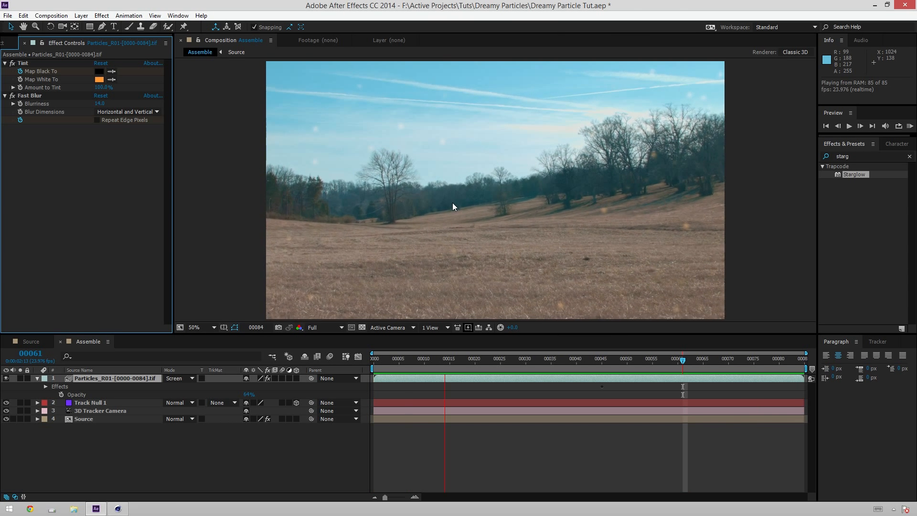
key("space")
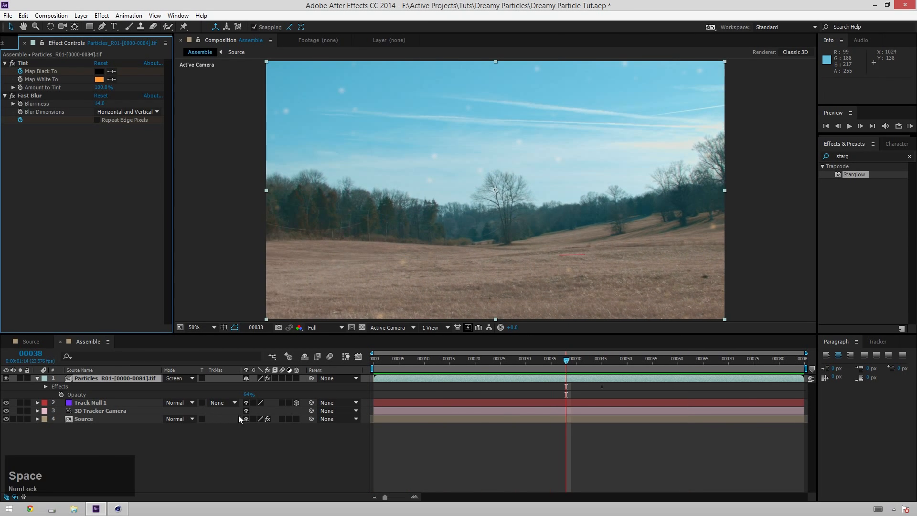
left_click(96, 408)
key("KP_0")
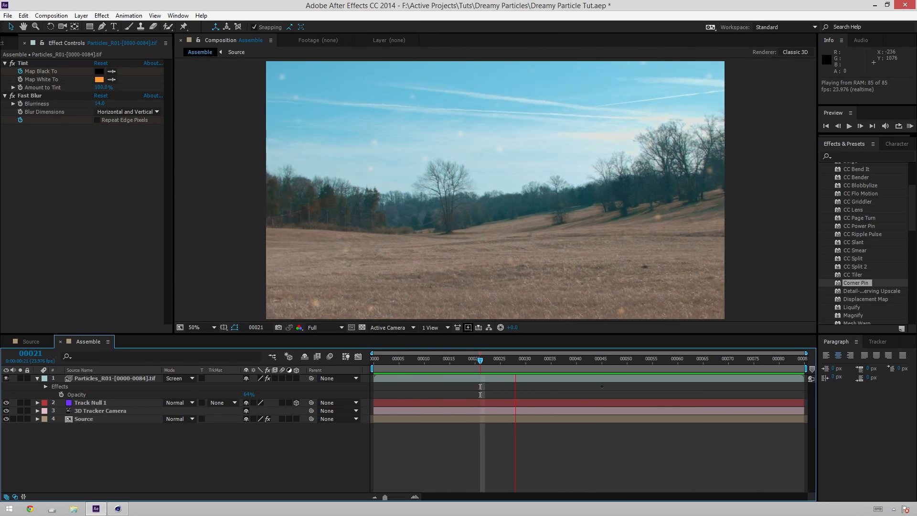
key("space")
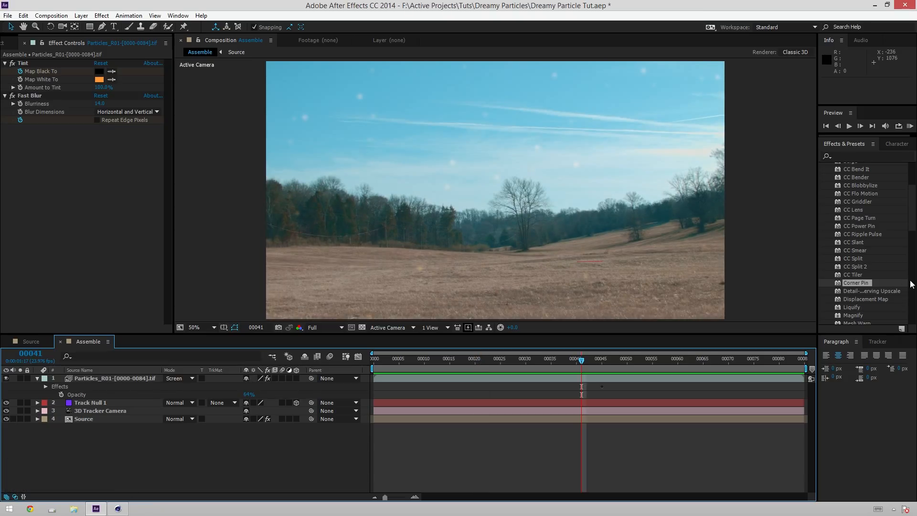